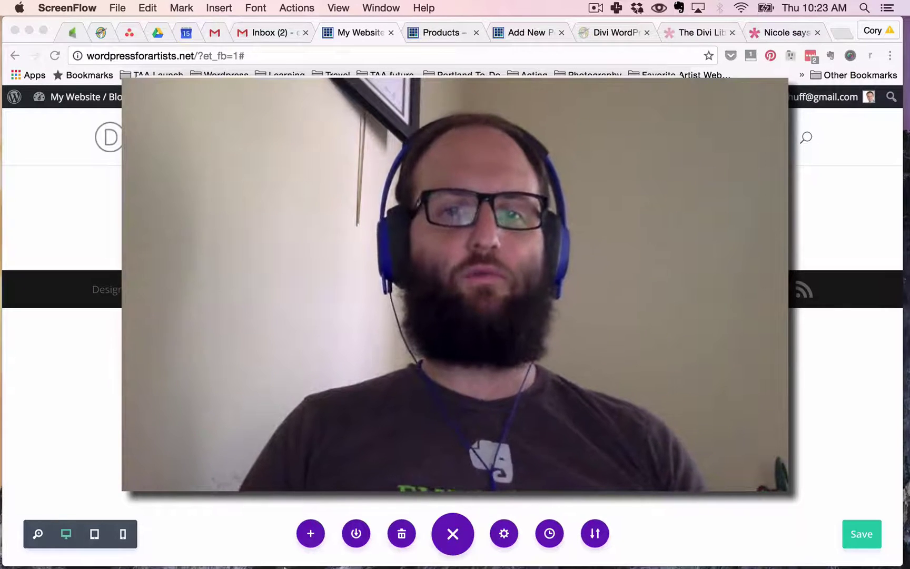
# Return the browser to the homepage in the Divi visual builder
pyautogui.click(97, 431)
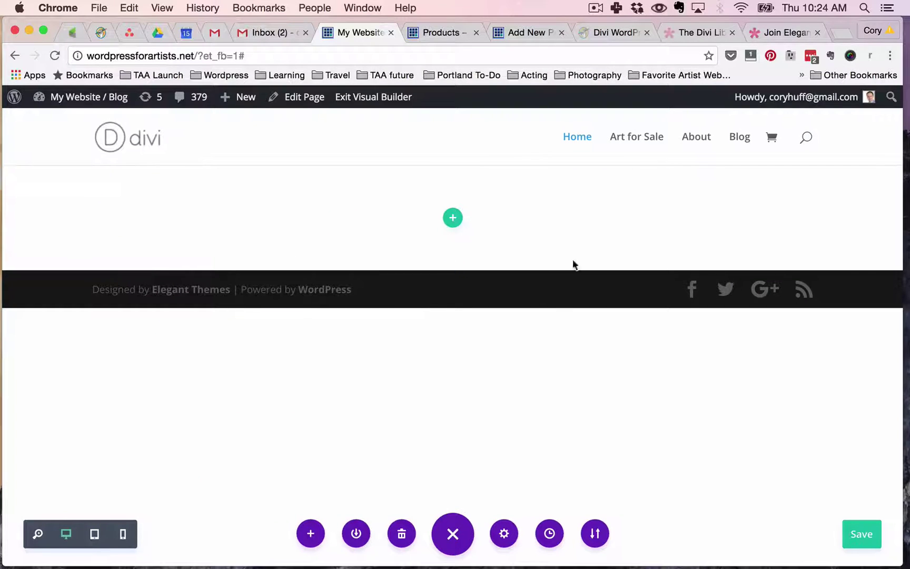
pyautogui.moveTo(398, 235)
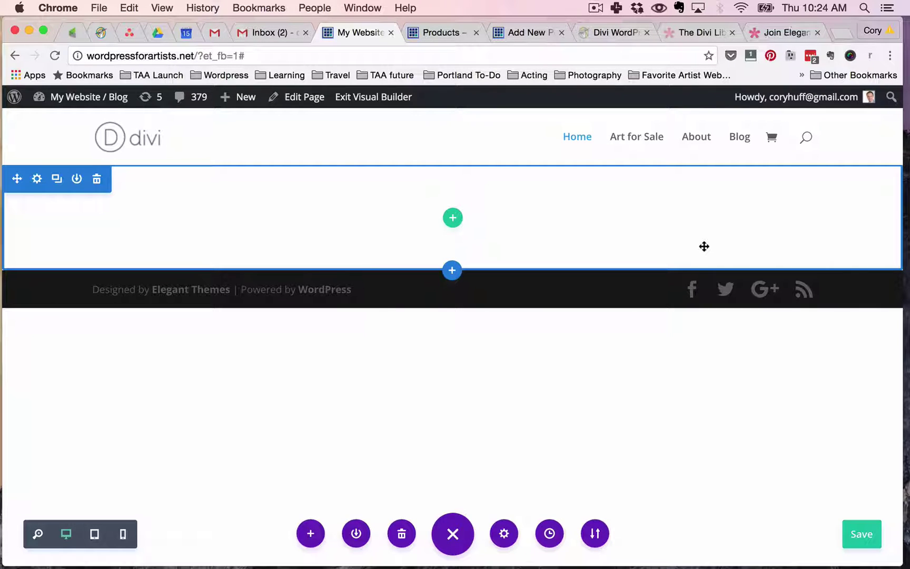
pyautogui.moveTo(506, 251)
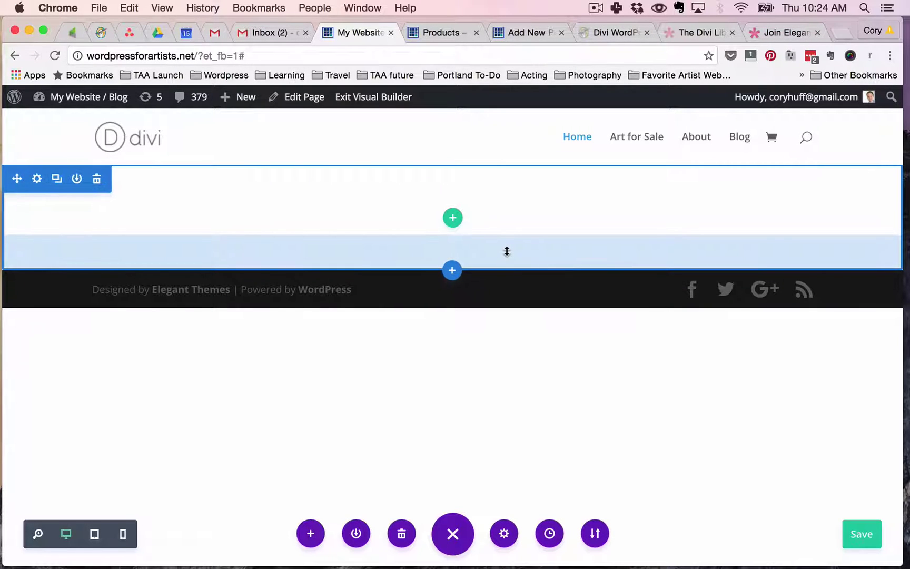
pyautogui.click(530, 34)
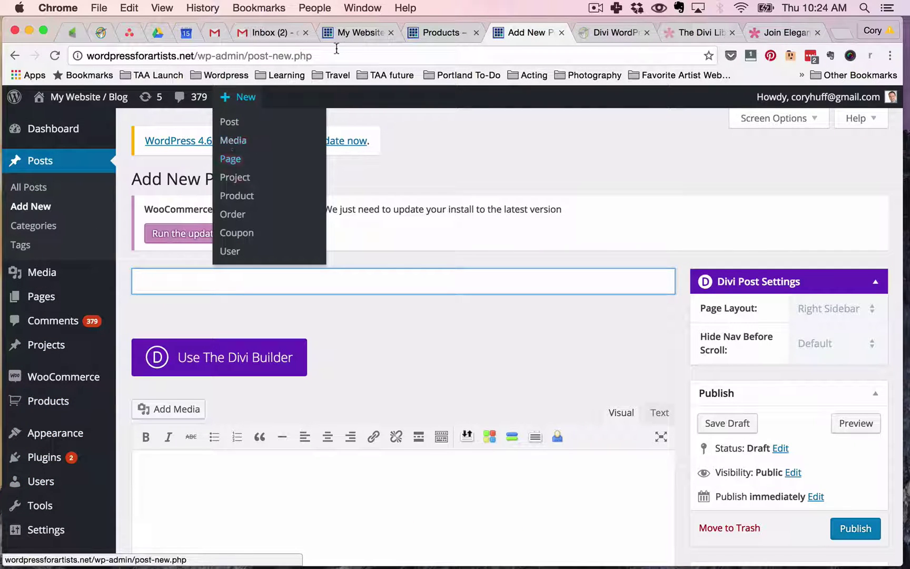
pyautogui.click(361, 35)
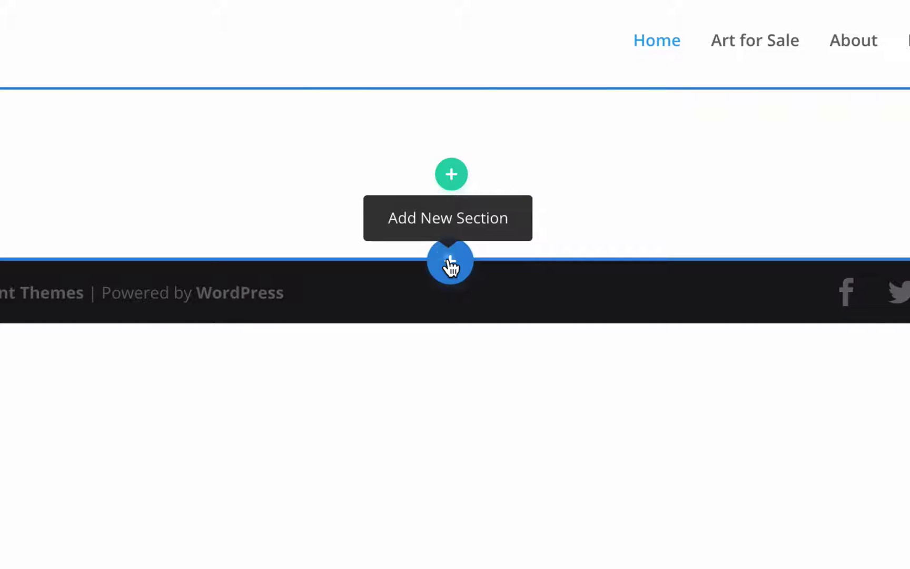
# Insert a fullwidth section with a Fullwidth Slider and add one new slide
pyautogui.click(450, 264)
pyautogui.click(591, 187)
pyautogui.scroll(-3, 345, 386)
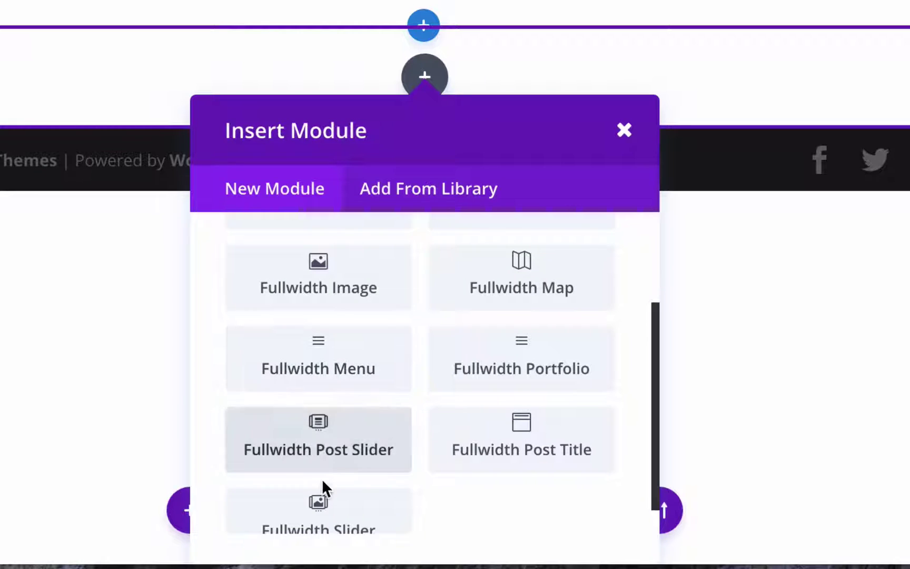
pyautogui.click(309, 520)
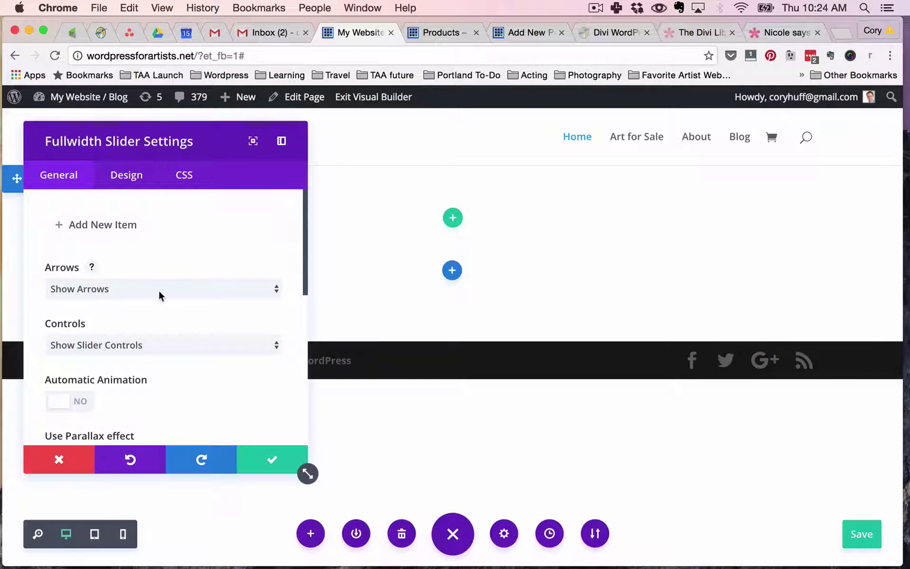
pyautogui.scroll(-2, 158, 290)
pyautogui.scroll(2, 158, 290)
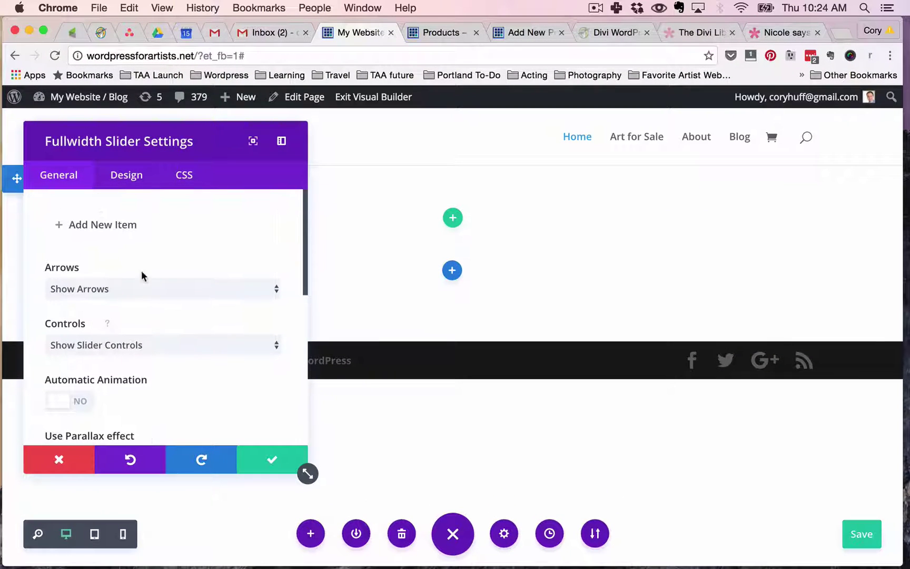
pyautogui.click(113, 229)
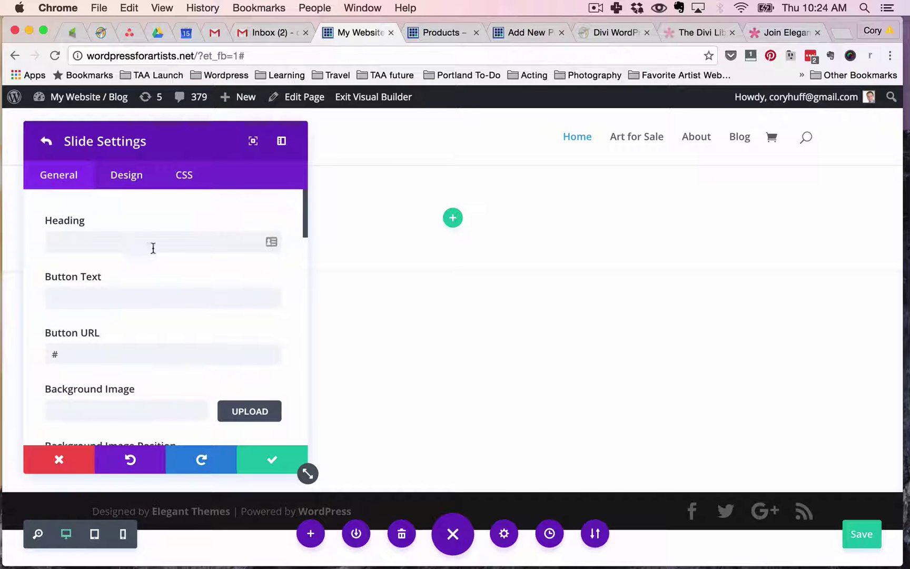
# Set the cats drawing from the media library as the slide background
pyautogui.scroll(-3, 165, 337)
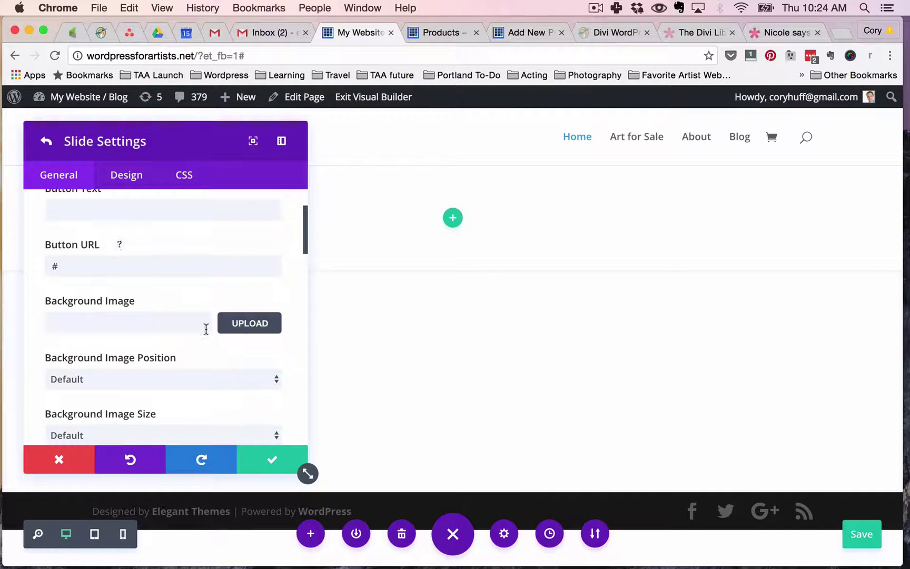
pyautogui.click(241, 329)
pyautogui.click(592, 261)
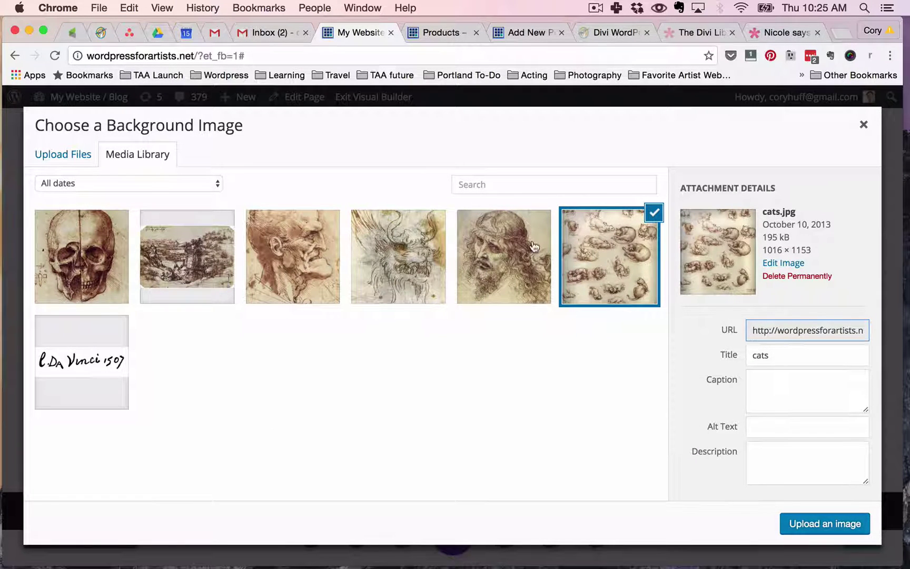
pyautogui.click(806, 524)
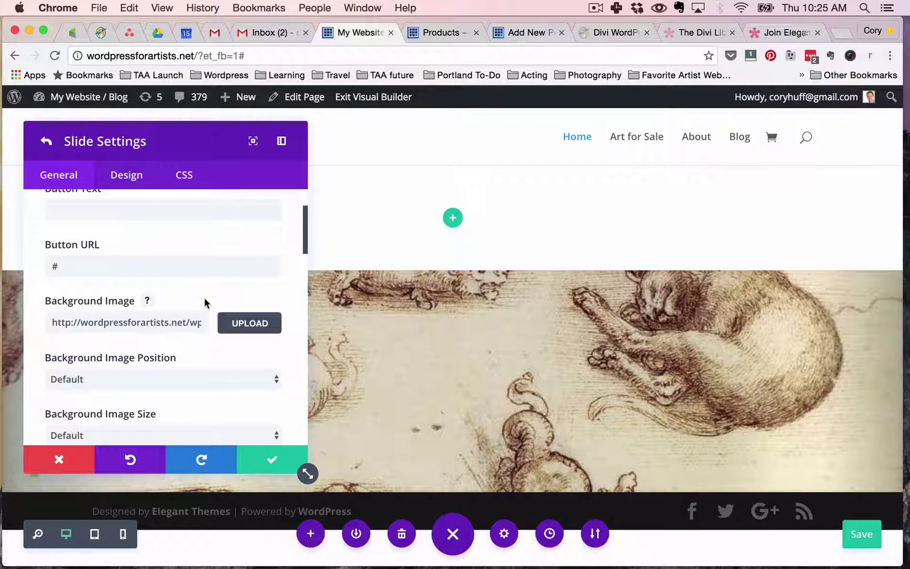
# Enter 'Shop Fine Art' as the slide's button text
pyautogui.scroll(-3, 205, 303)
pyautogui.scroll(3, 204, 303)
pyautogui.scroll(-1, 204, 303)
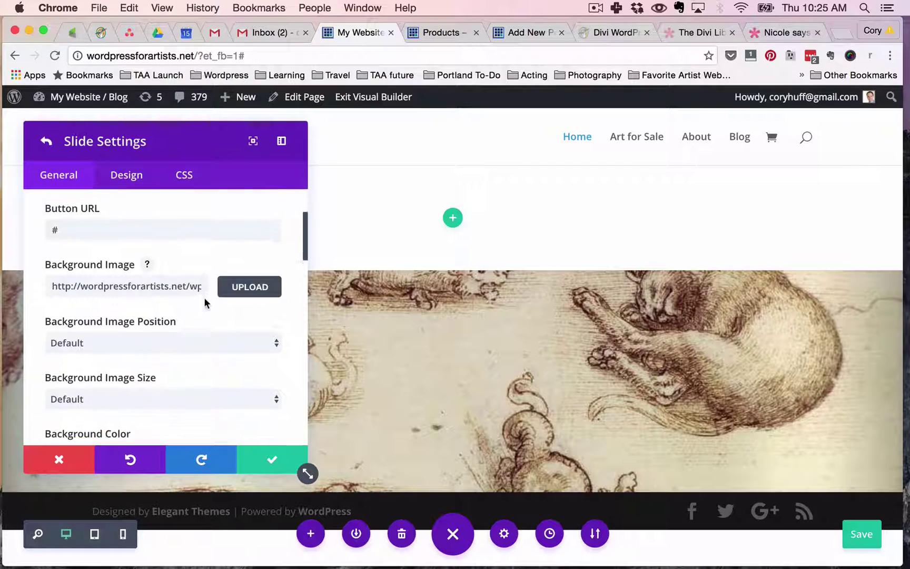
pyautogui.scroll(2, 205, 303)
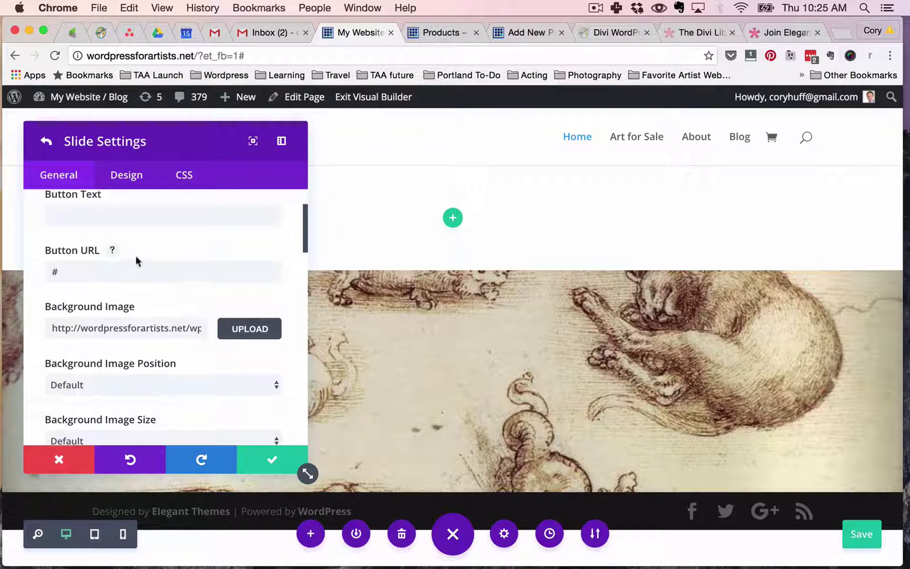
pyautogui.click(88, 217)
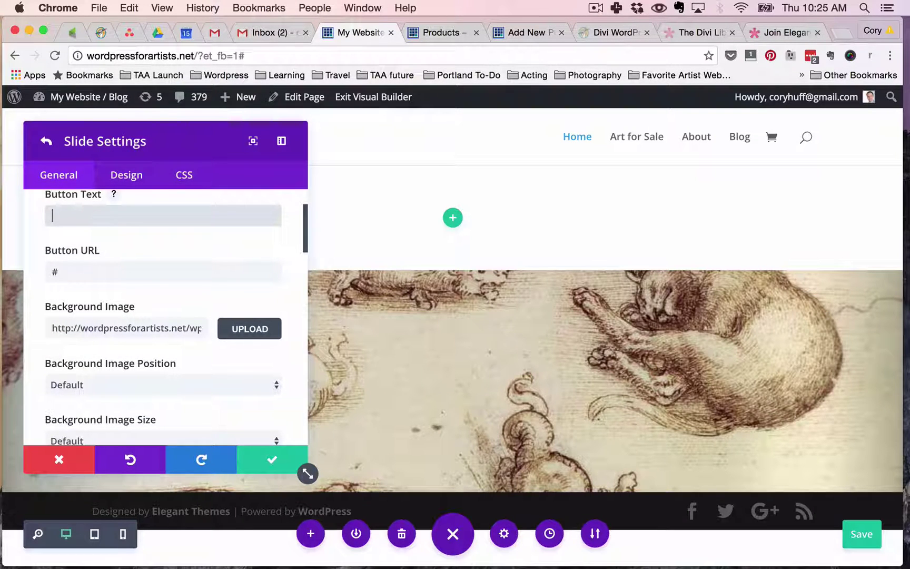
pyautogui.write('Shop Fine Art')
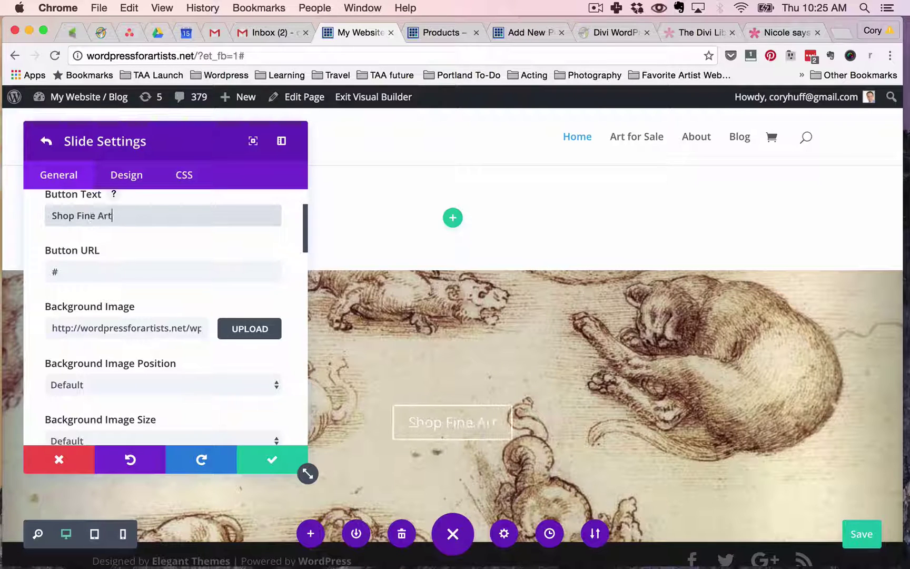
pyautogui.click(88, 273)
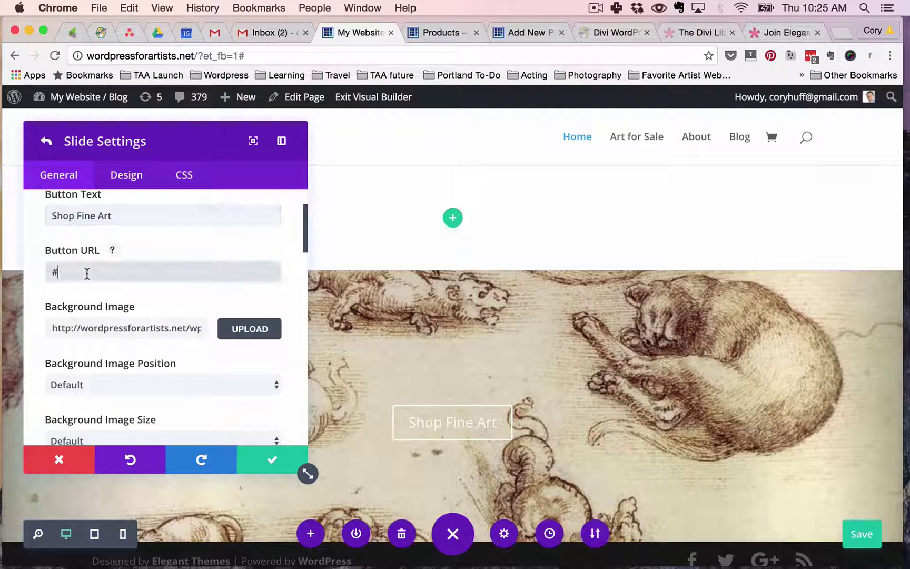
pyautogui.rightClick(647, 138)
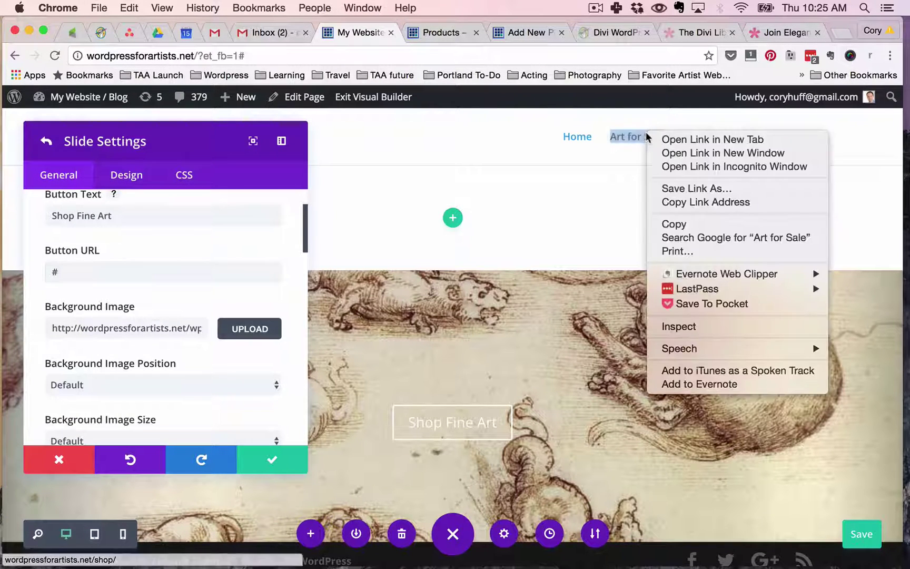
pyautogui.click(666, 203)
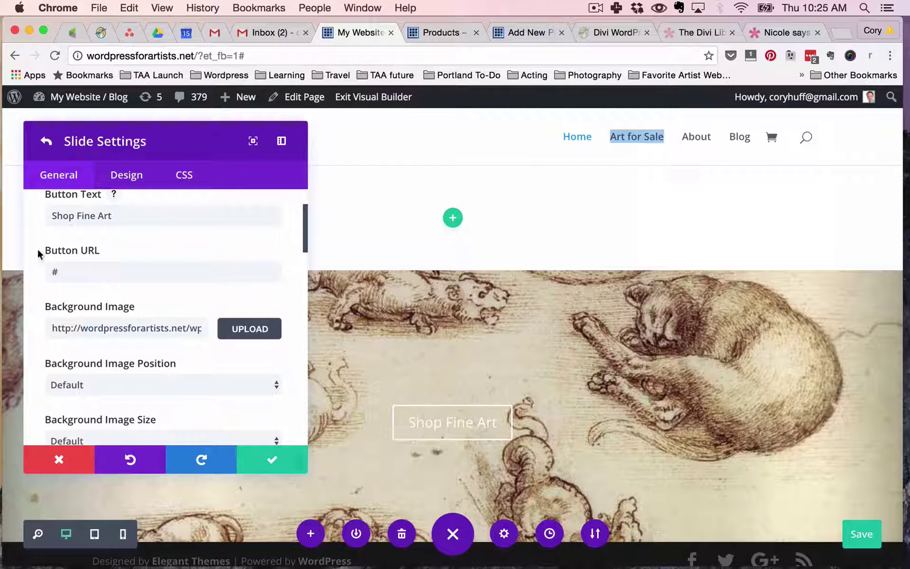
pyautogui.click(93, 276)
pyautogui.press('super+a')
pyautogui.press('super+v')
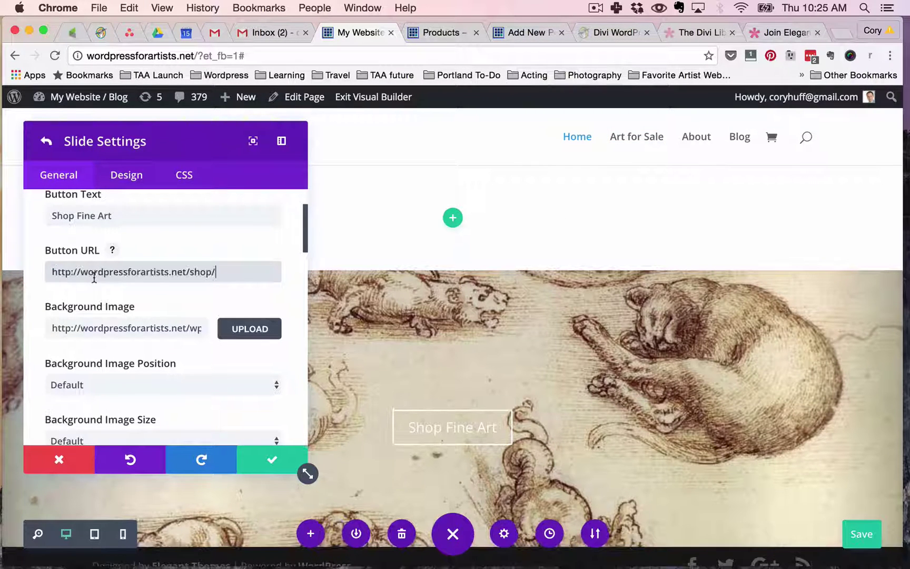
pyautogui.scroll(-5, 210, 270)
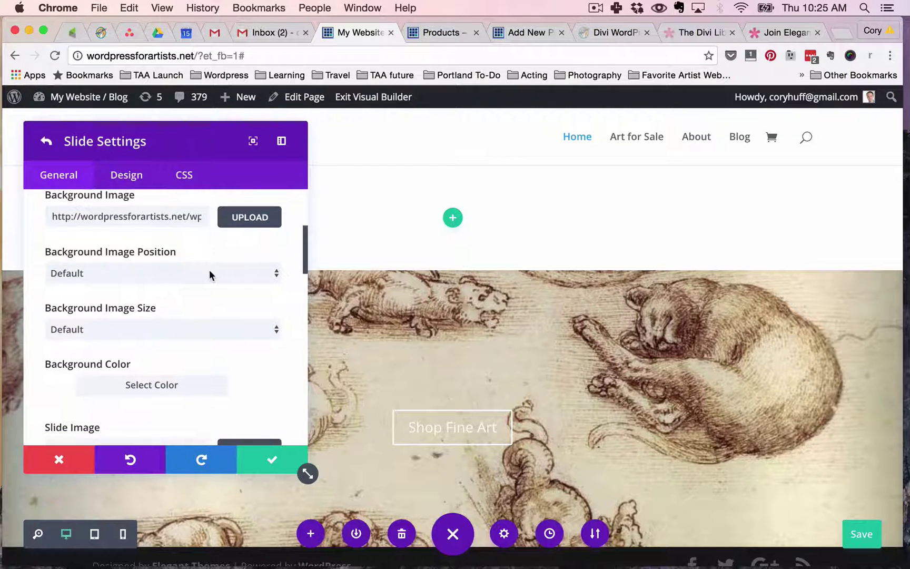
pyautogui.scroll(-5, 209, 275)
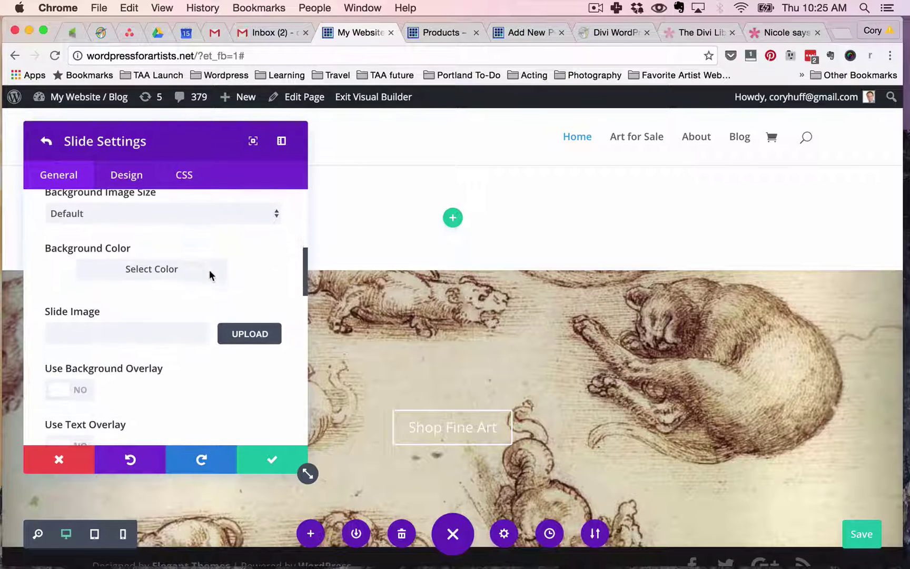
# Save the slide and slider settings, then collapse the bottom page toolbar
pyautogui.click(260, 456)
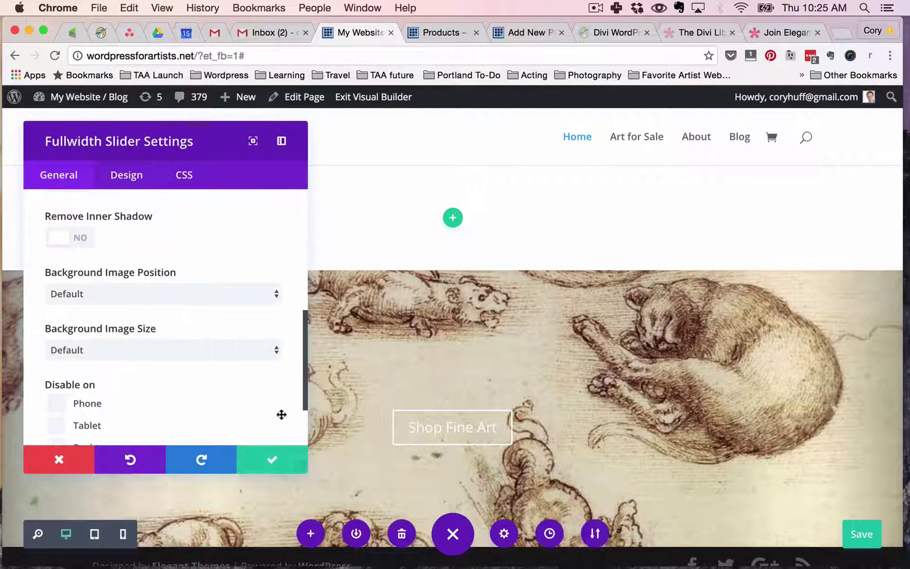
pyautogui.click(269, 461)
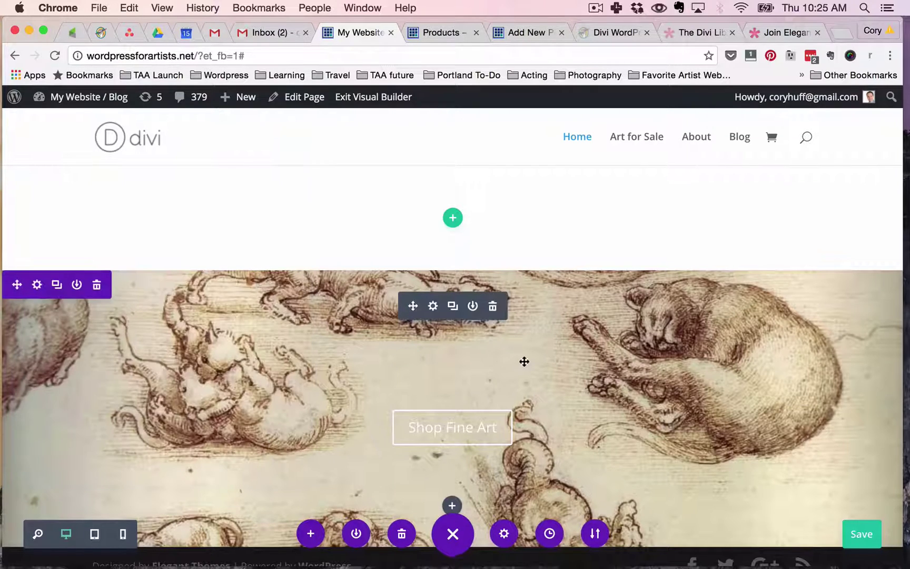
pyautogui.scroll(-1, 524, 361)
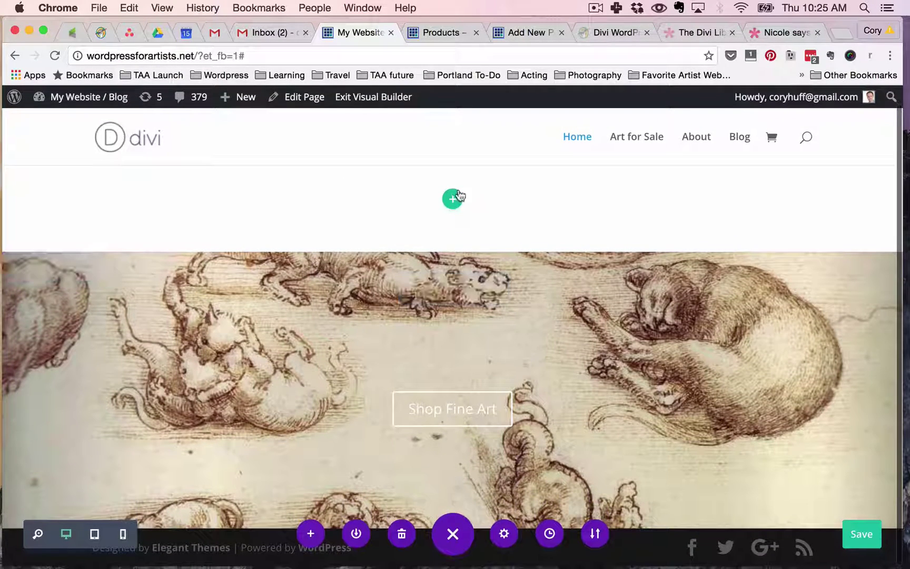
pyautogui.scroll(1, 385, 210)
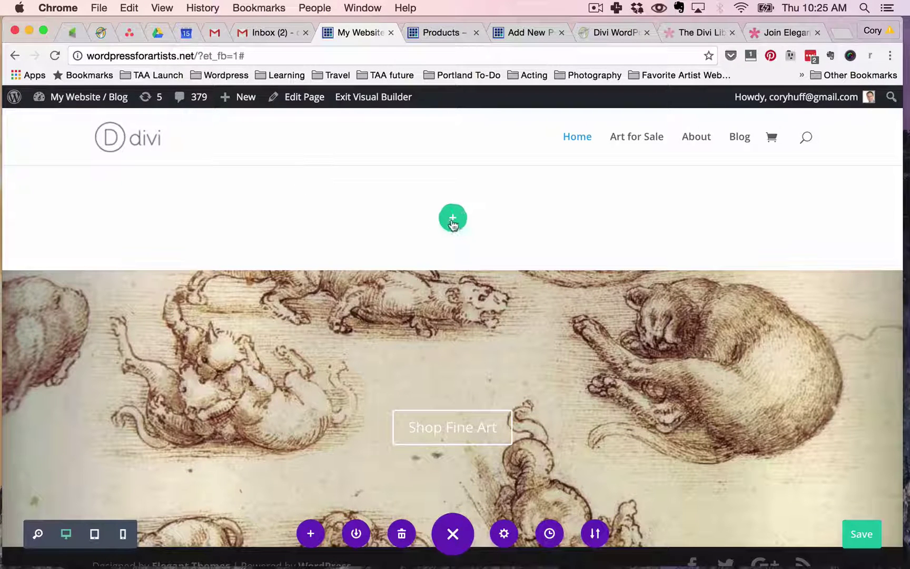
pyautogui.scroll(-1, 375, 242)
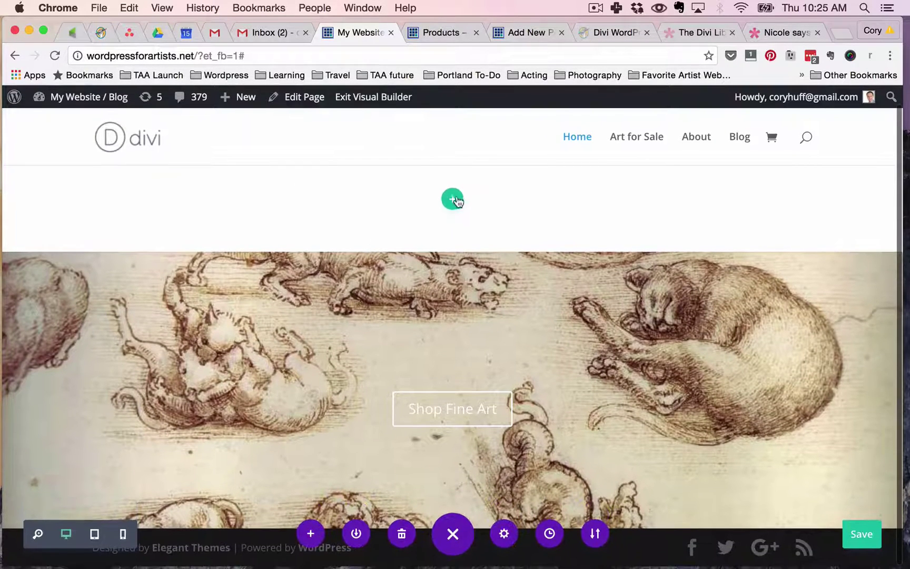
pyautogui.click(453, 535)
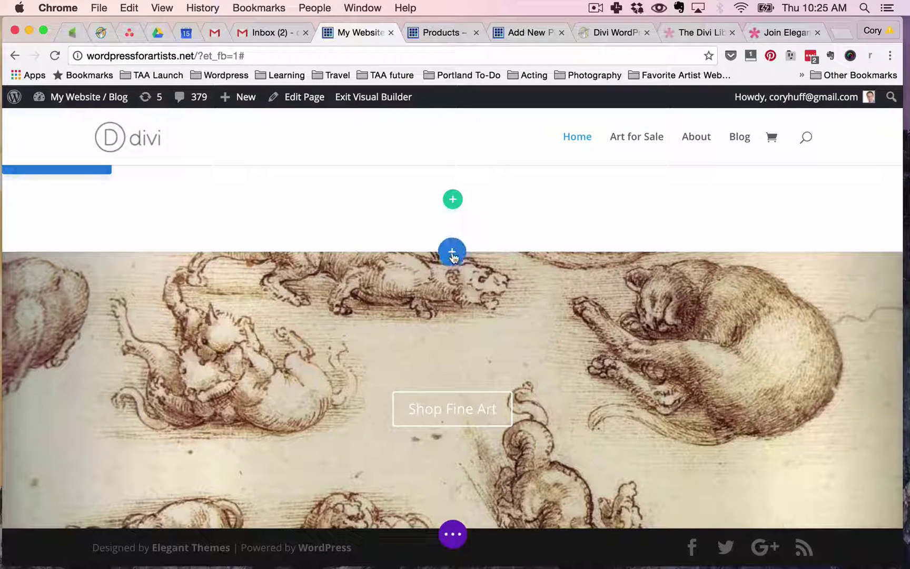
# Delete the empty section above the slider and insert a new section below the hero
pyautogui.click(452, 256)
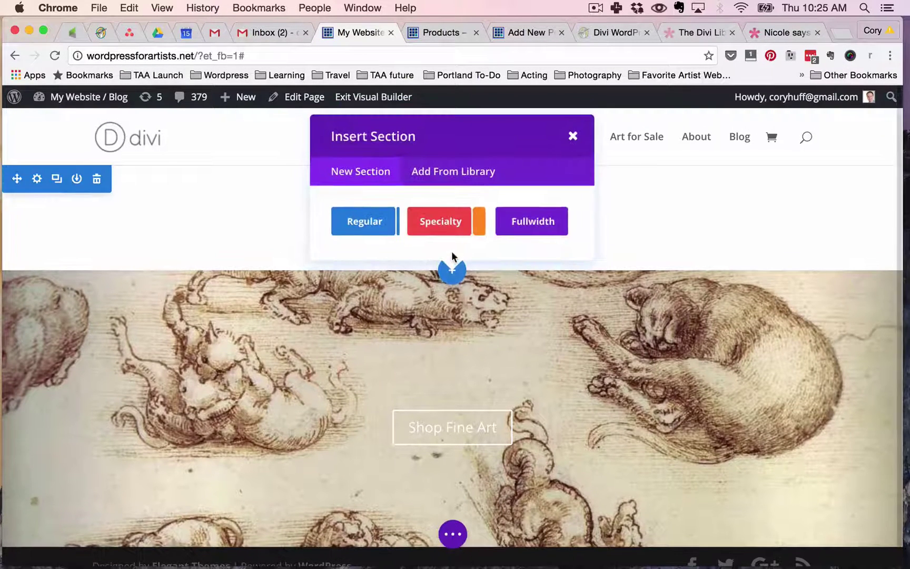
pyautogui.click(97, 180)
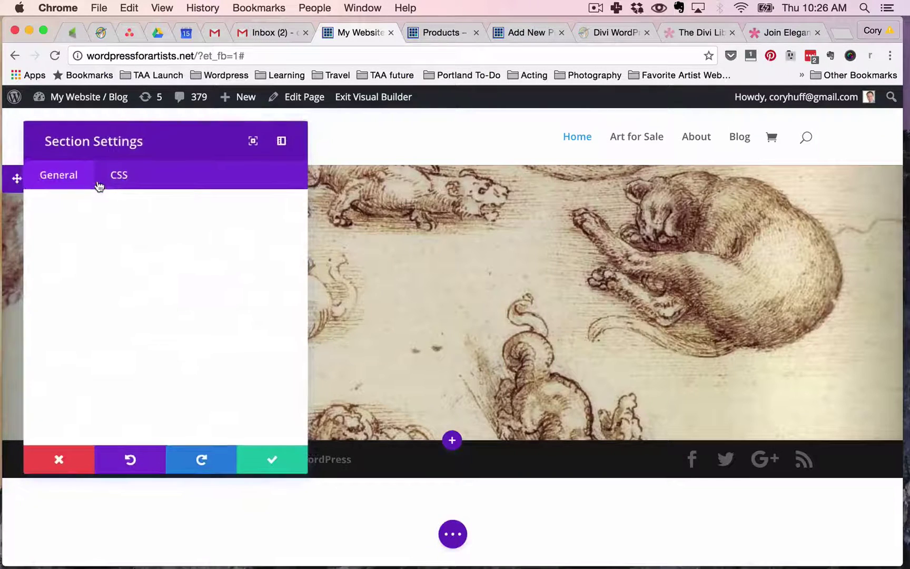
pyautogui.click(271, 460)
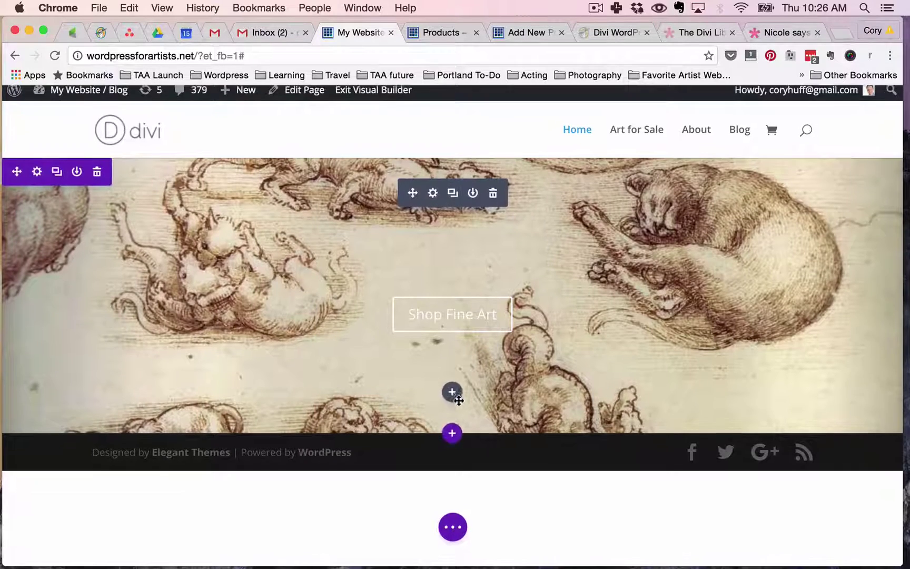
pyautogui.moveTo(451, 441)
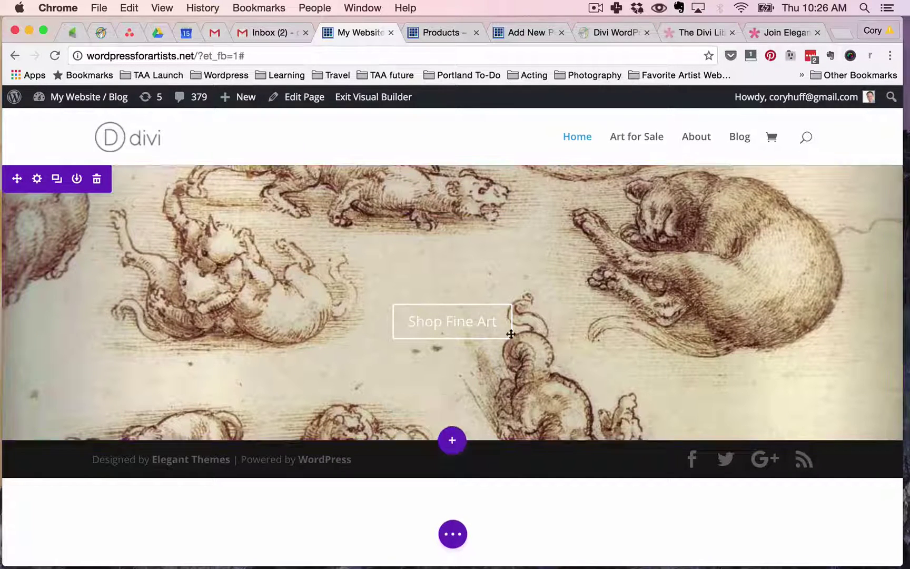
pyautogui.click(452, 442)
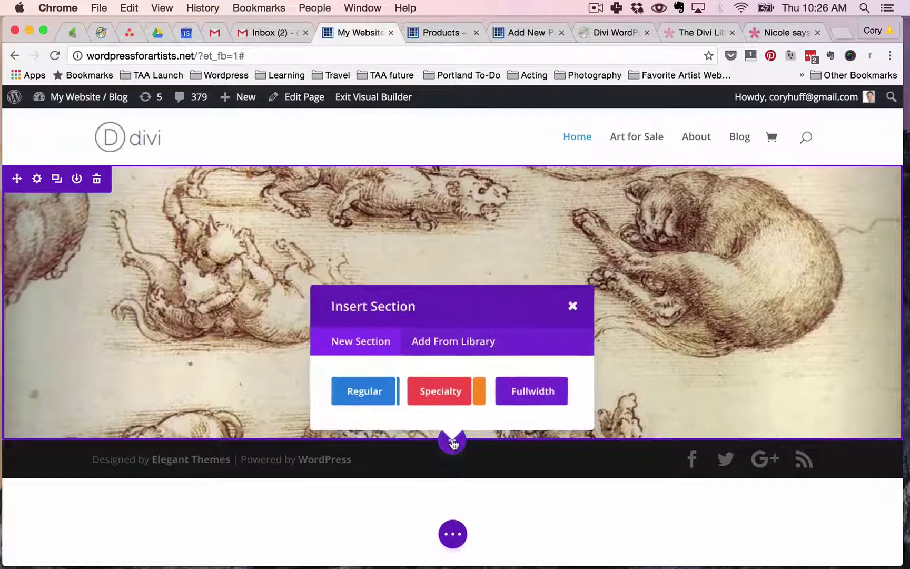
# Add a regular section containing a three-column row
pyautogui.click(363, 392)
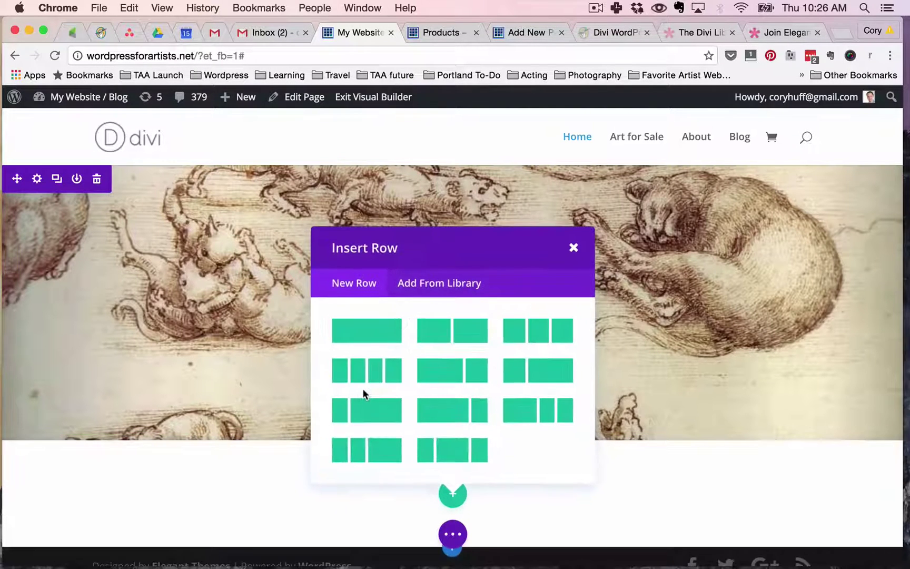
pyautogui.click(538, 331)
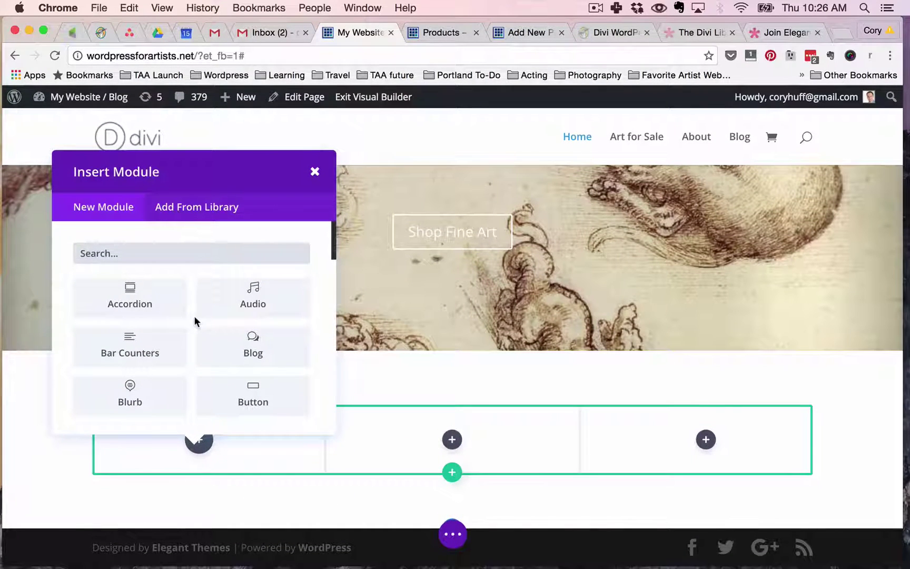
pyautogui.scroll(-5, 193, 310)
pyautogui.scroll(-10, 192, 311)
pyautogui.scroll(1, 192, 311)
pyautogui.scroll(10, 192, 312)
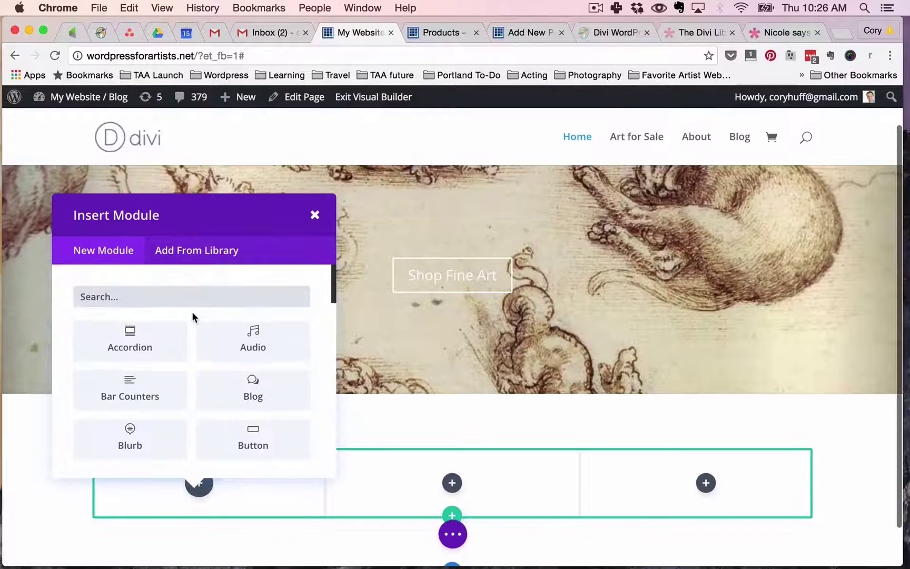
# Search modules for 'image' and add an Image module to the first column
pyautogui.click(125, 303)
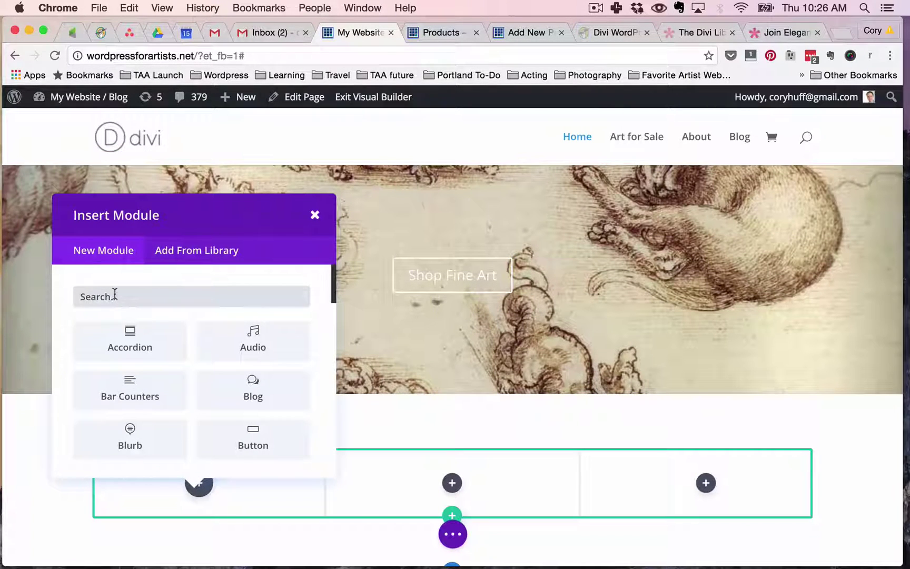
pyautogui.write('image')
pyautogui.click(117, 342)
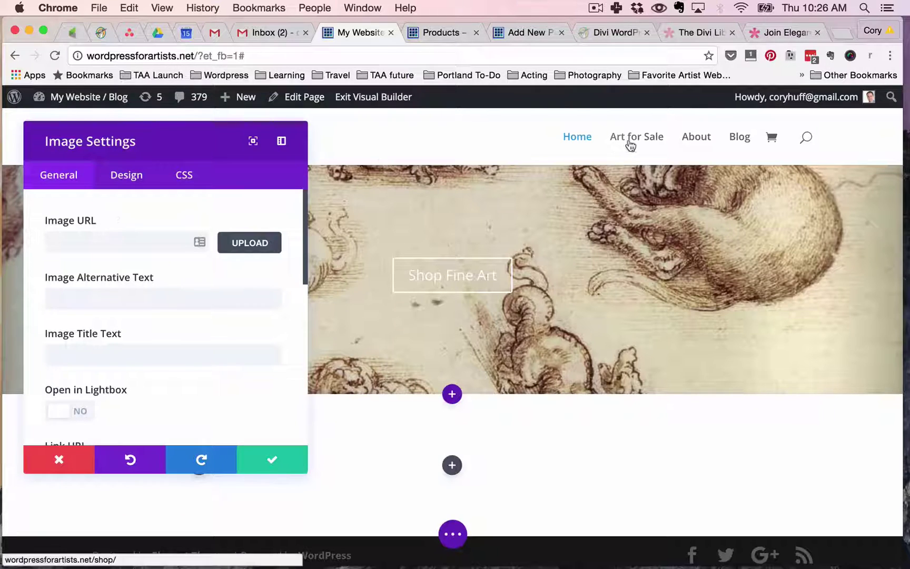
# Copy the Skull product page link from the shop page
pyautogui.click(440, 32)
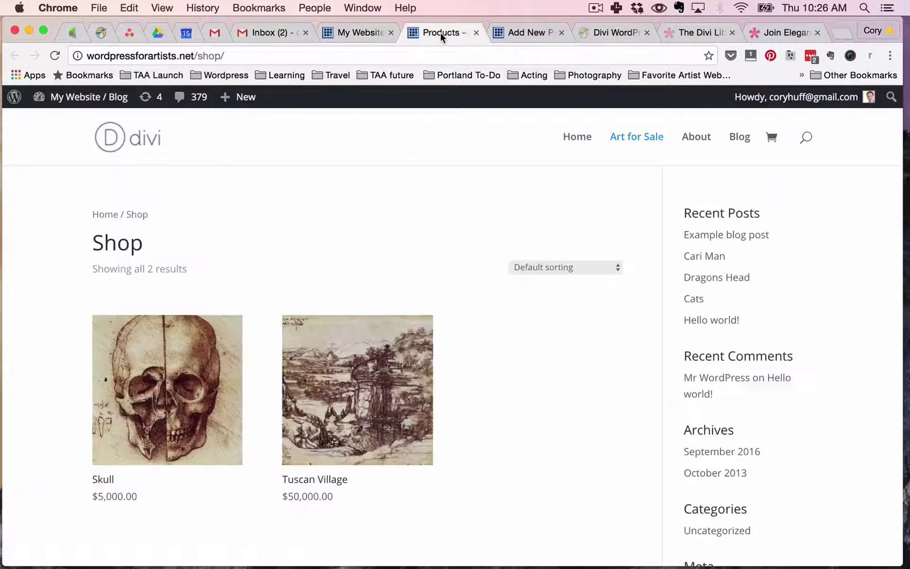
pyautogui.rightClick(180, 359)
pyautogui.click(239, 423)
pyautogui.click(361, 33)
pyautogui.click(76, 243)
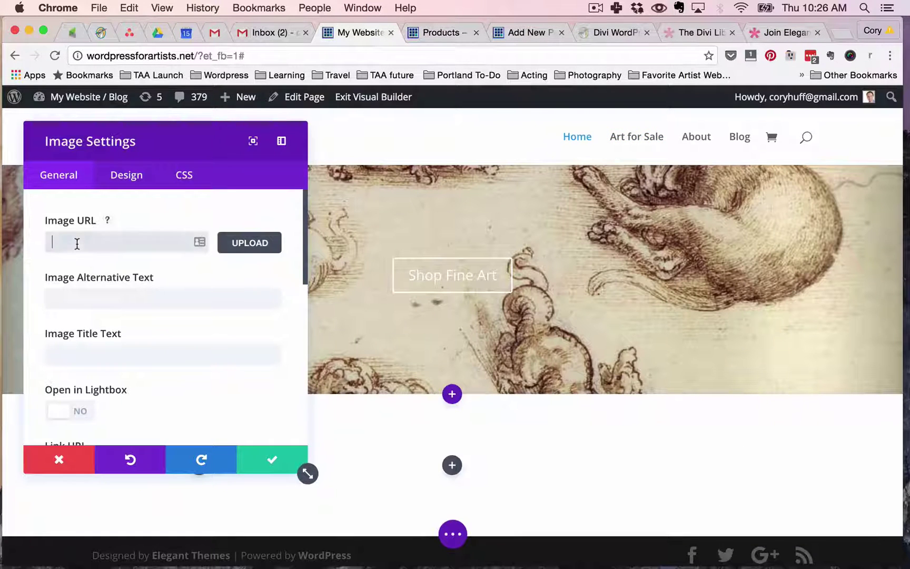
pyautogui.press('super+v')
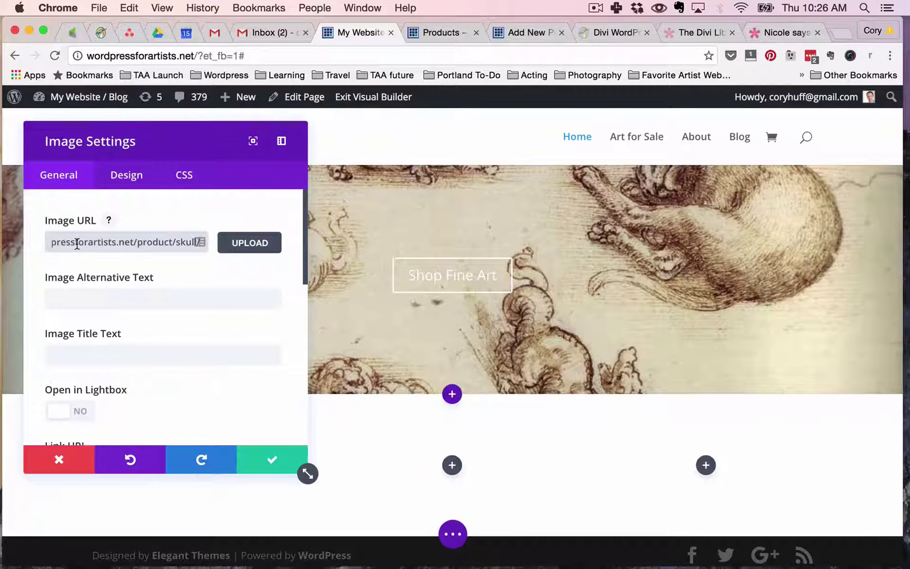
pyautogui.press('super+a')
pyautogui.press('BackSpace')
# Set the skull drawing as the image, link it to the Skull product, and save
pyautogui.click(238, 246)
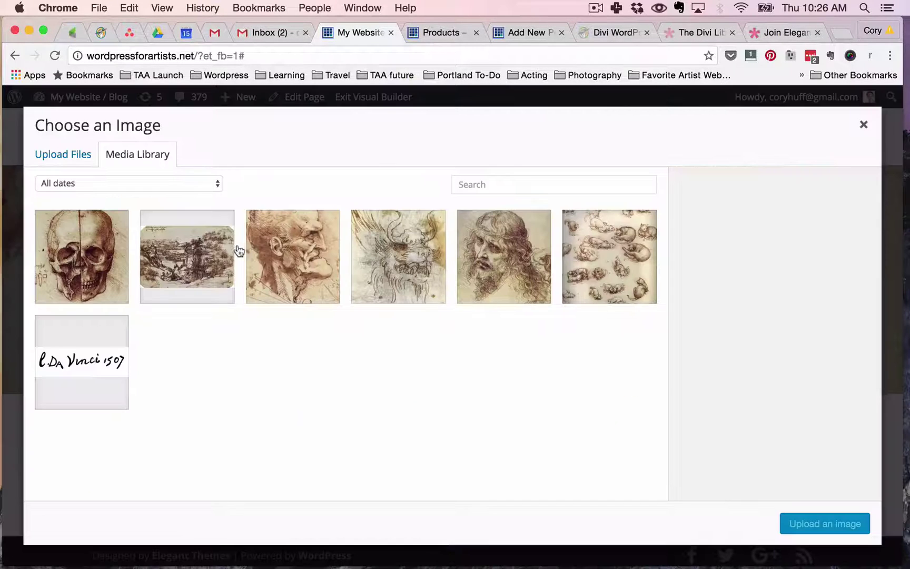
pyautogui.click(105, 258)
pyautogui.click(797, 521)
pyautogui.scroll(-5, 132, 357)
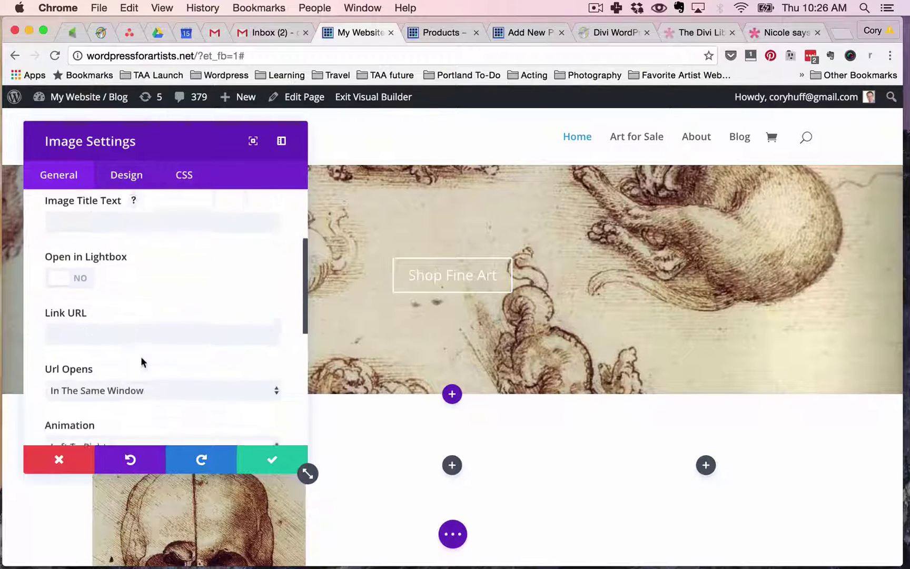
pyautogui.click(83, 271)
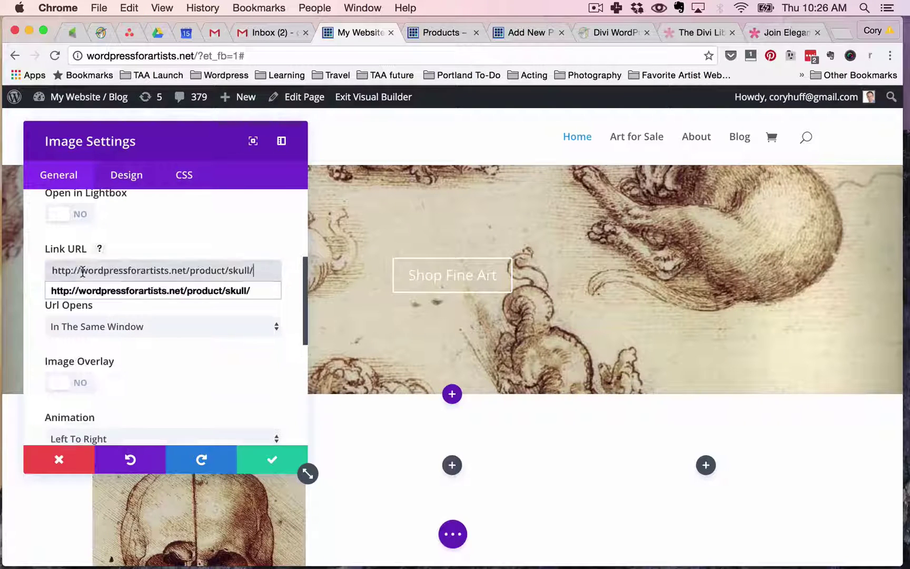
pyautogui.click(223, 388)
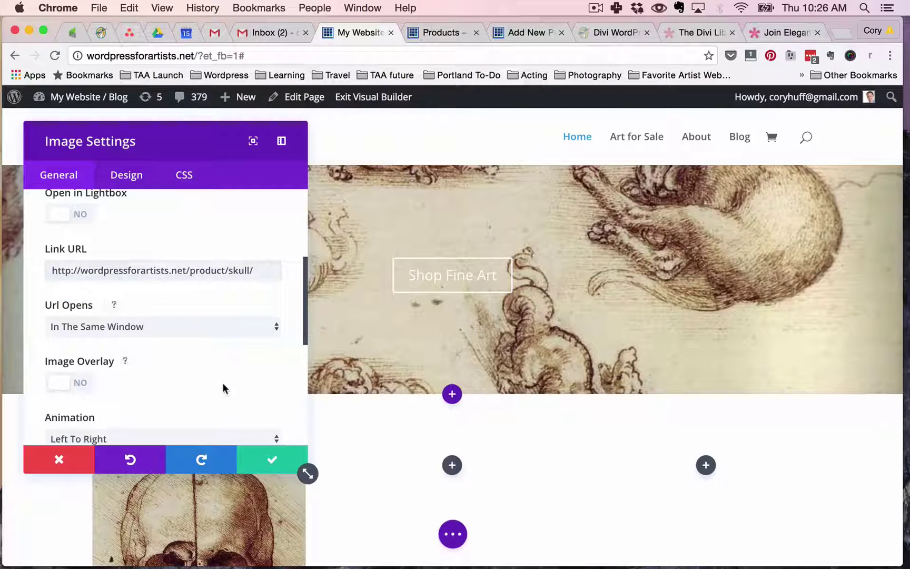
pyautogui.click(272, 460)
pyautogui.scroll(-5, 387, 432)
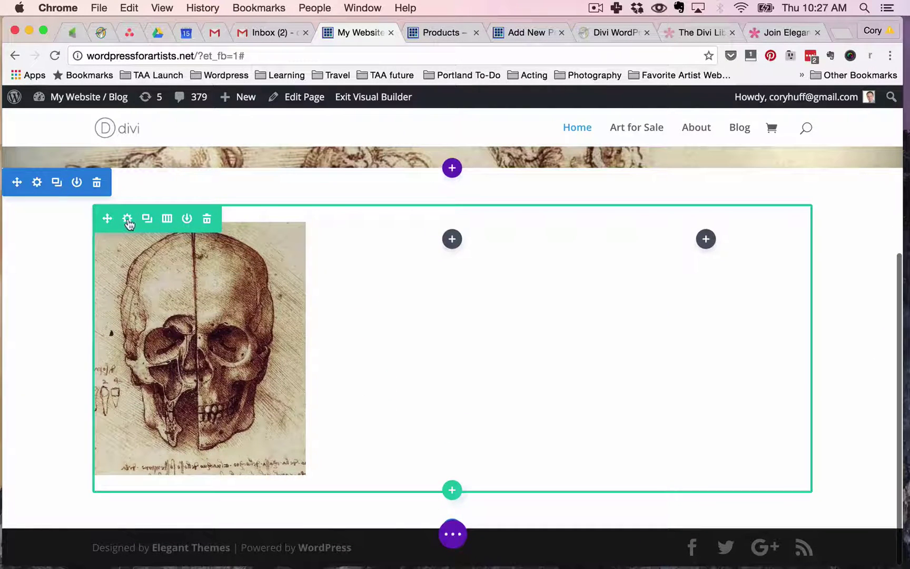
pyautogui.click(127, 219)
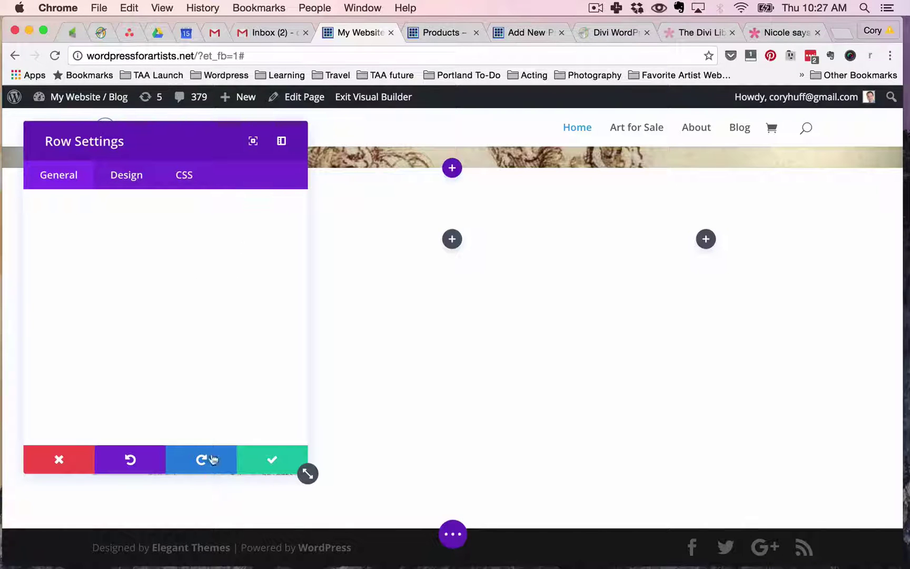
pyautogui.click(74, 459)
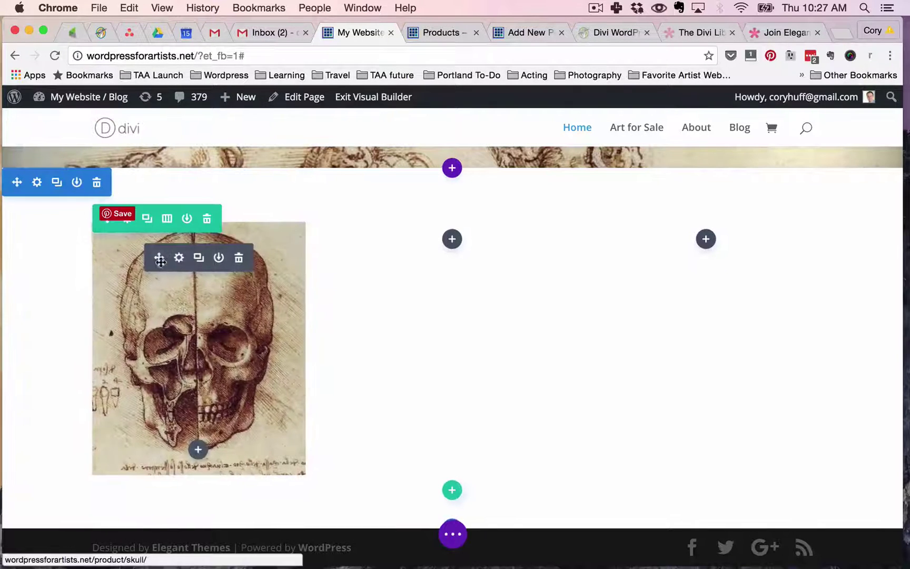
pyautogui.click(179, 257)
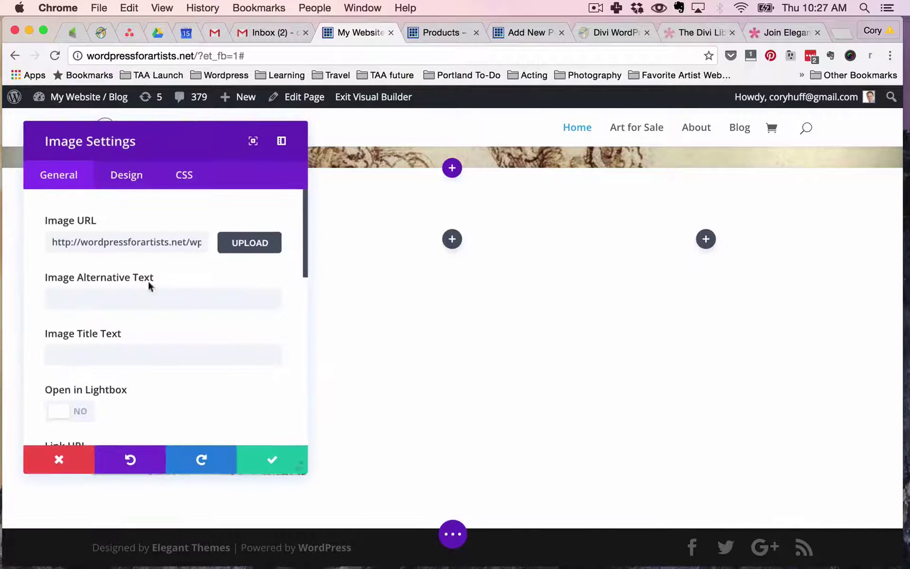
pyautogui.scroll(-5, 140, 297)
pyautogui.scroll(-2, 140, 301)
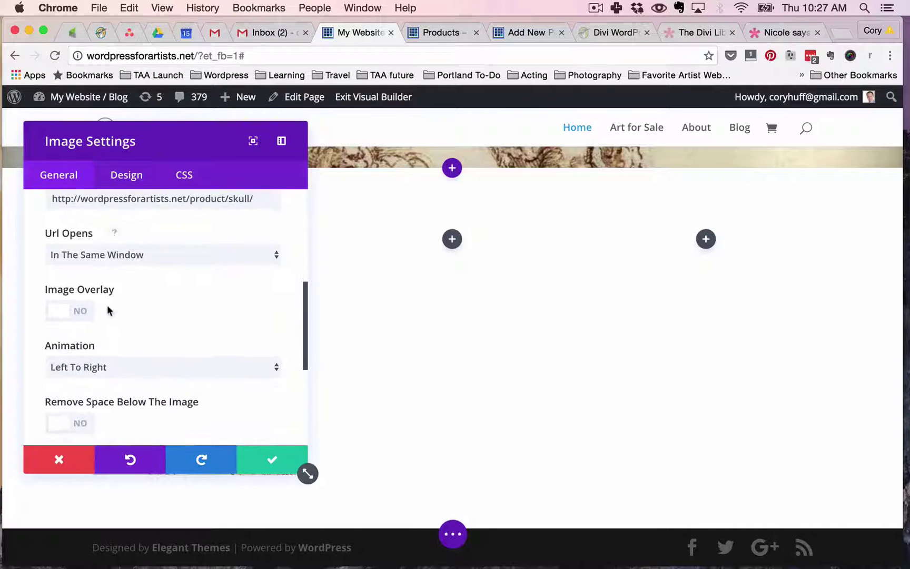
pyautogui.scroll(-5, 145, 335)
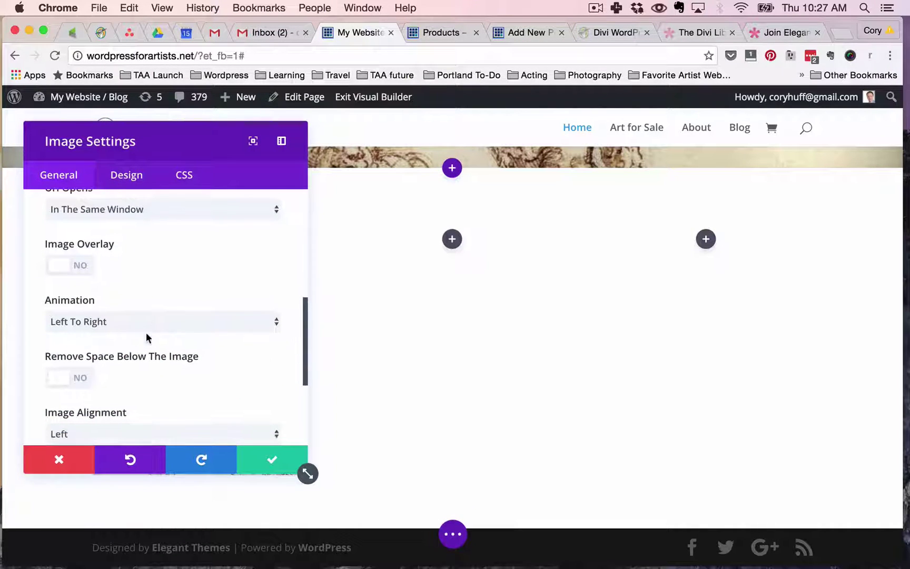
pyautogui.scroll(-2, 146, 337)
pyautogui.scroll(-3, 116, 368)
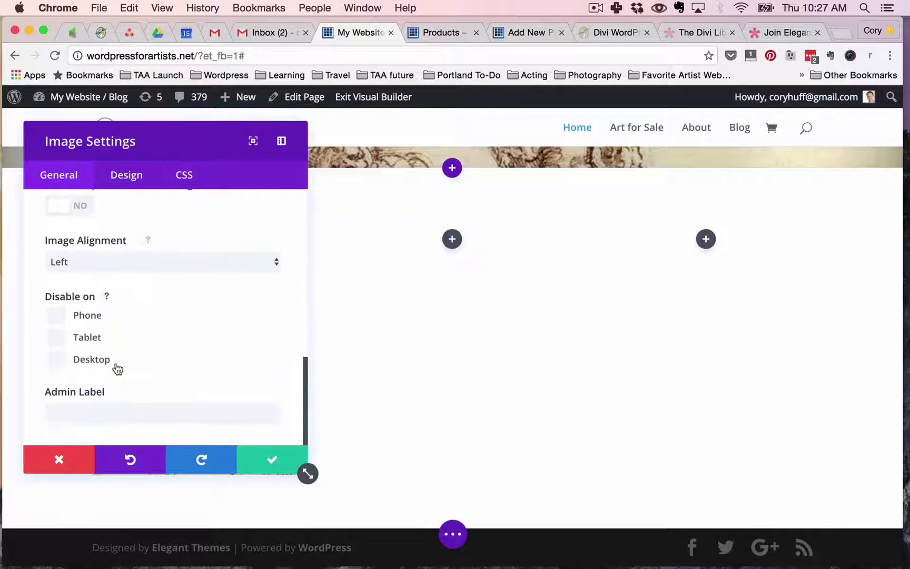
pyautogui.scroll(15, 115, 362)
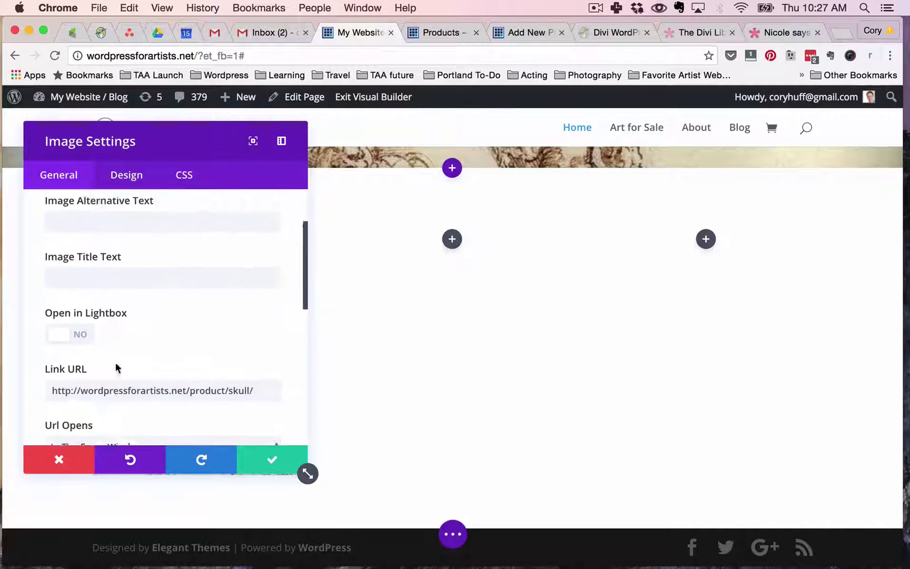
pyautogui.scroll(-1, 116, 363)
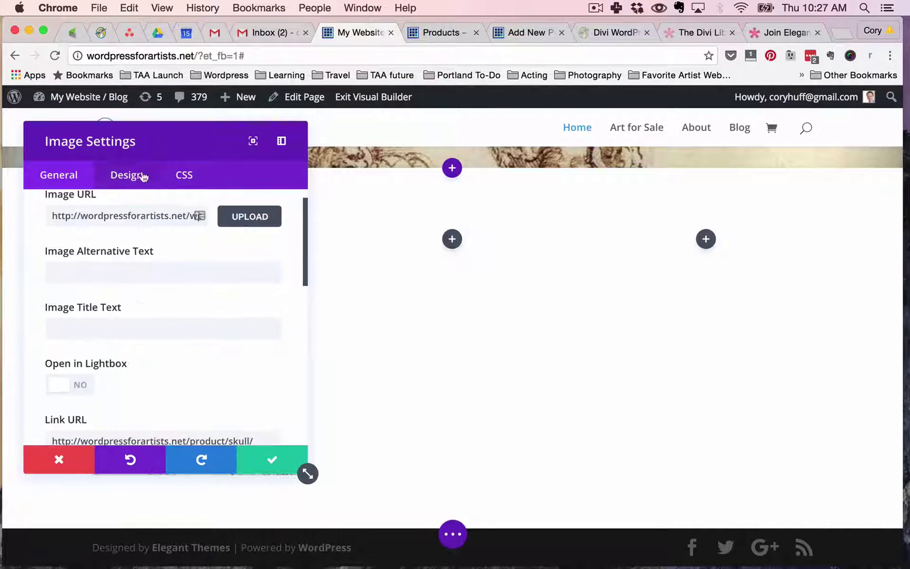
pyautogui.scroll(-8, 144, 336)
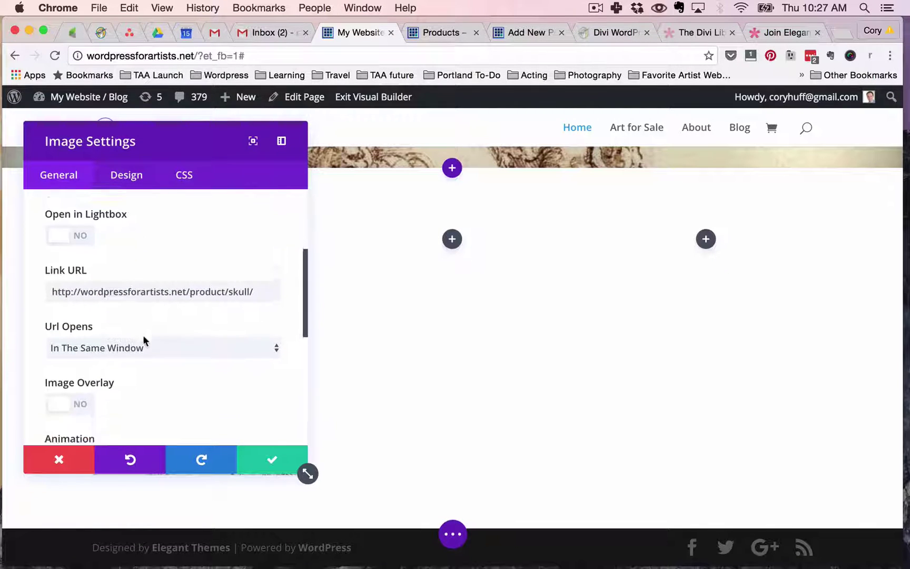
pyautogui.scroll(-2, 143, 336)
pyautogui.click(120, 365)
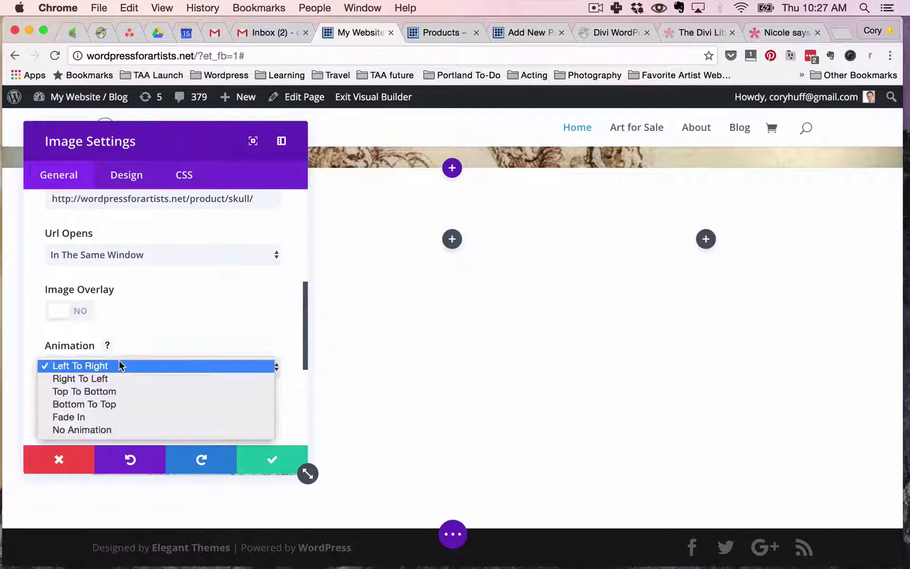
pyautogui.click(100, 429)
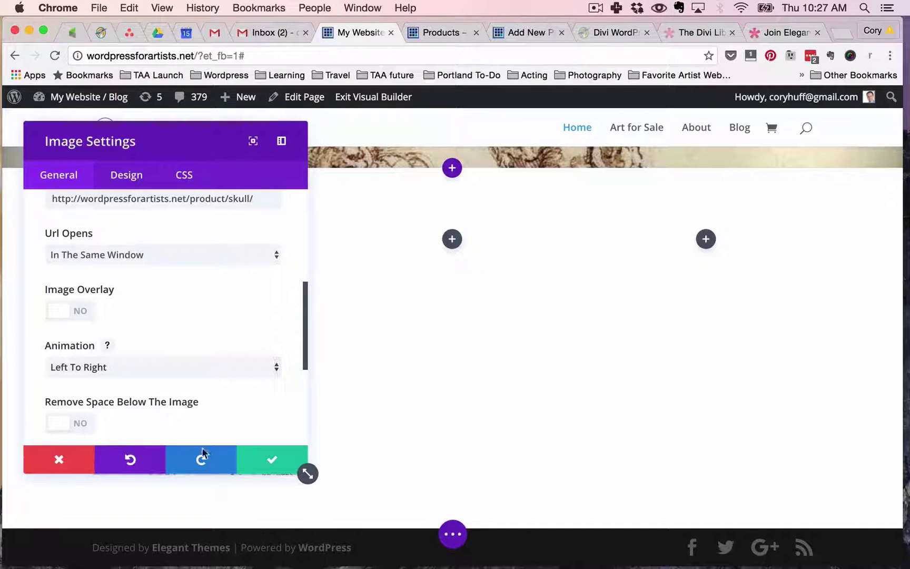
pyautogui.click(275, 471)
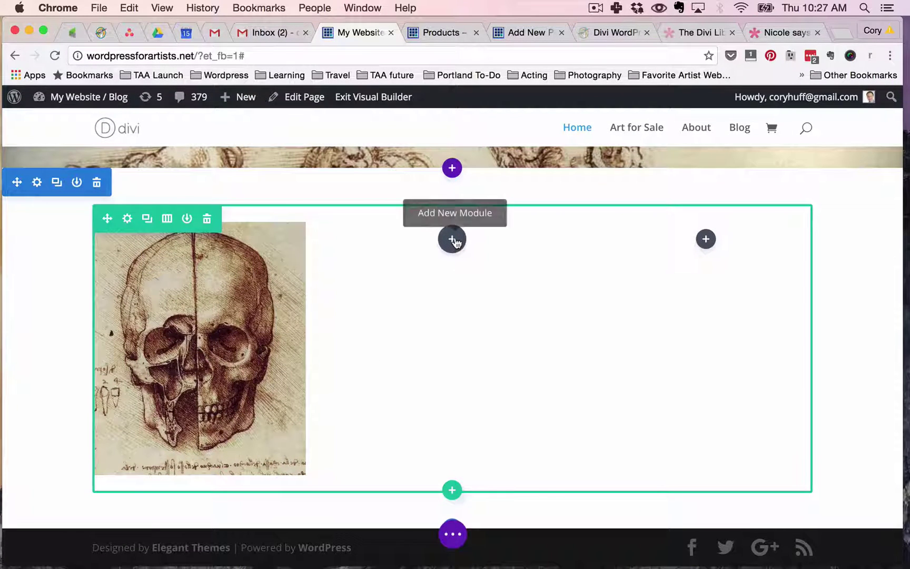
# Add an Image module with the christfigure drawing to the middle column
pyautogui.click(451, 240)
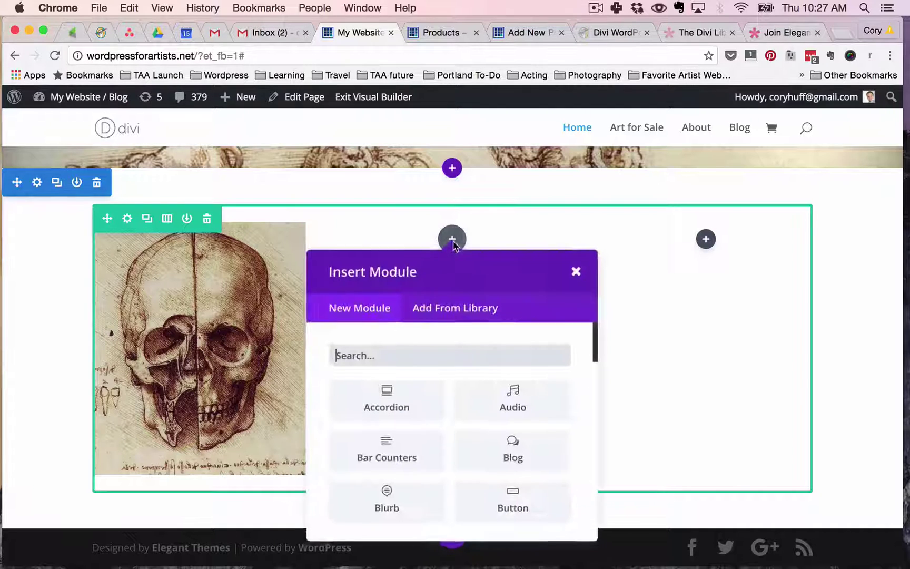
pyautogui.write('image')
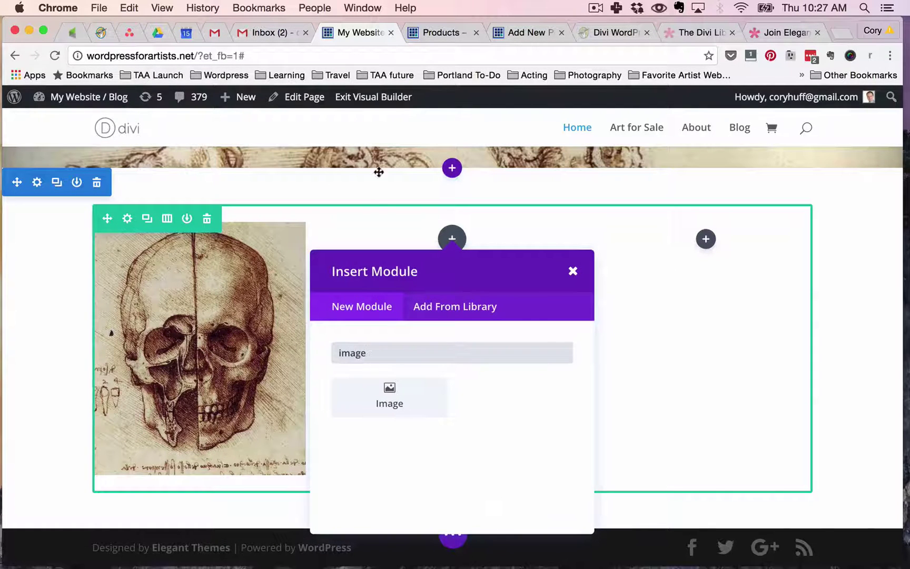
pyautogui.click(394, 396)
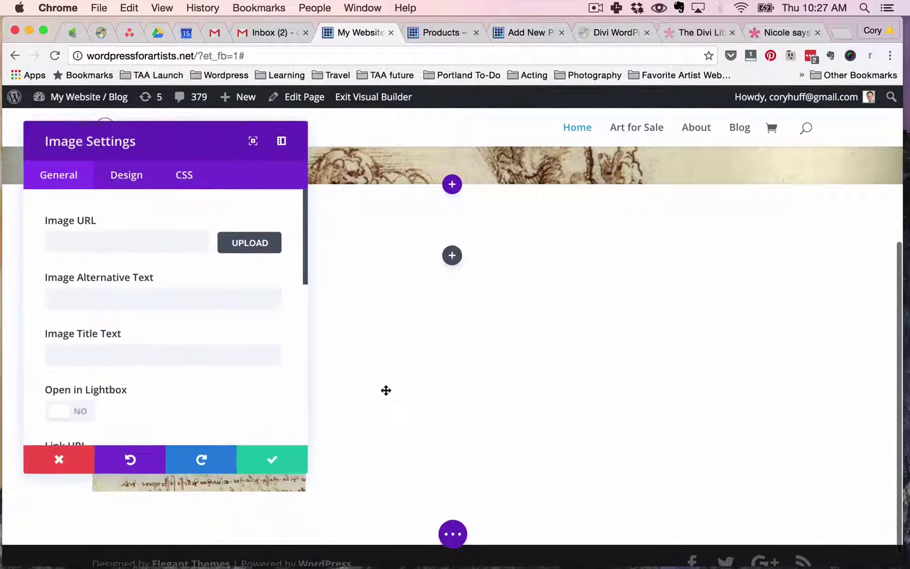
pyautogui.click(255, 243)
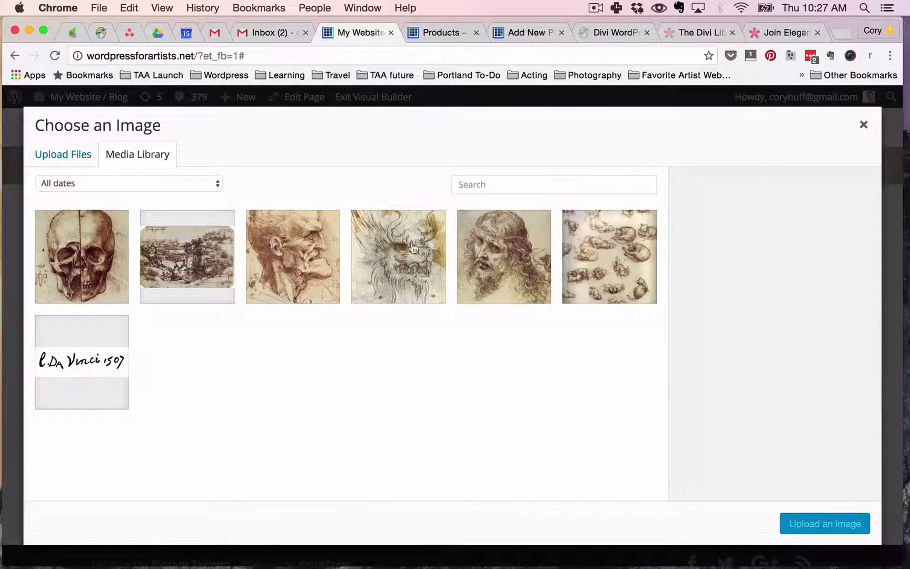
pyautogui.click(495, 256)
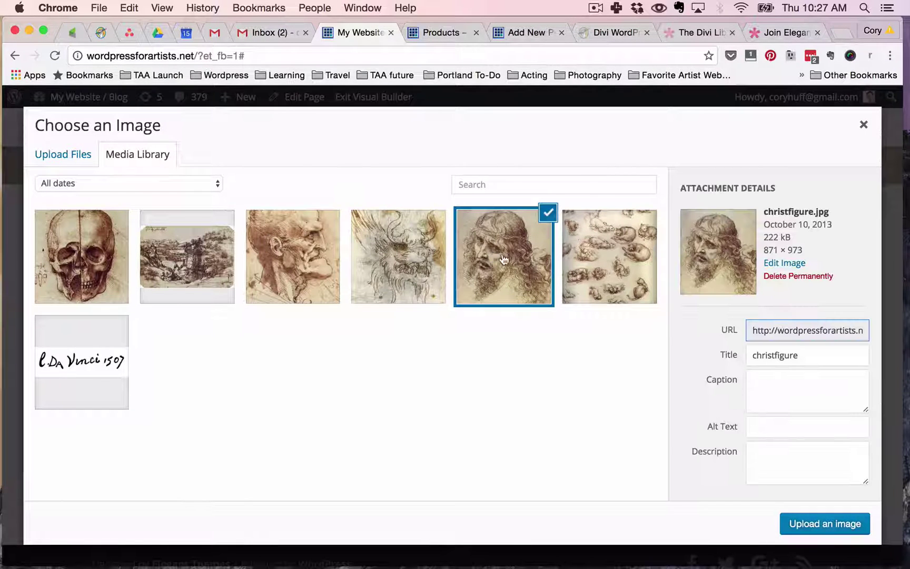
pyautogui.click(818, 527)
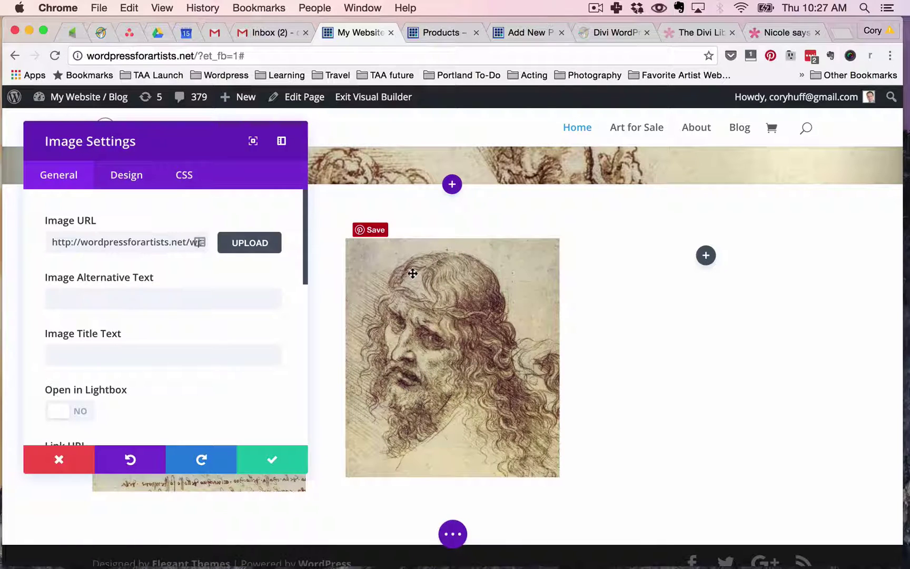
# Paste the Skull product page link into the image's Link URL
pyautogui.click(435, 32)
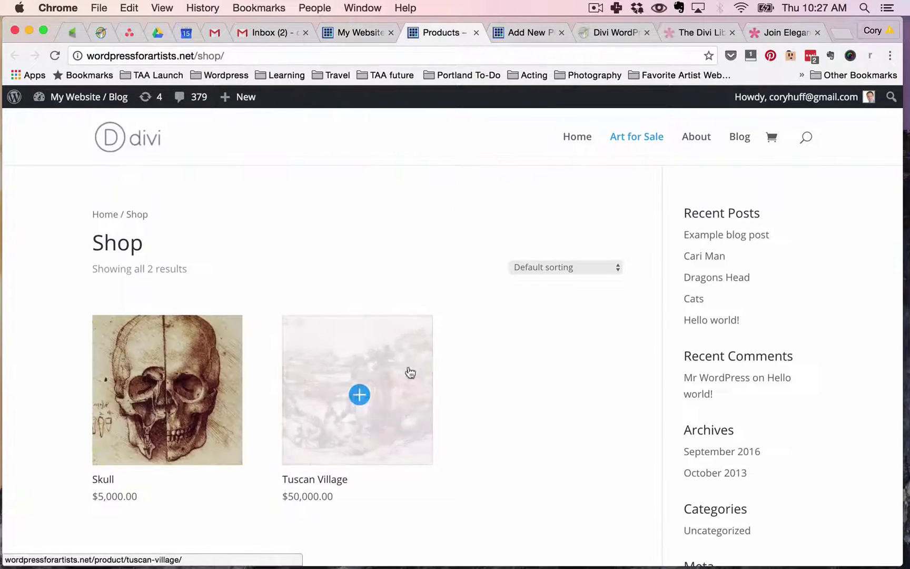
pyautogui.click(357, 32)
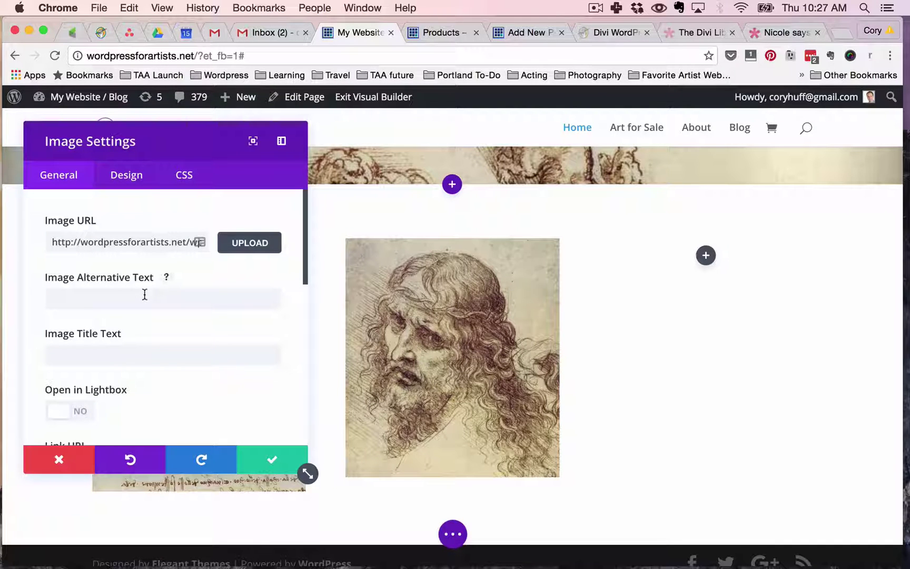
pyautogui.scroll(-5, 145, 339)
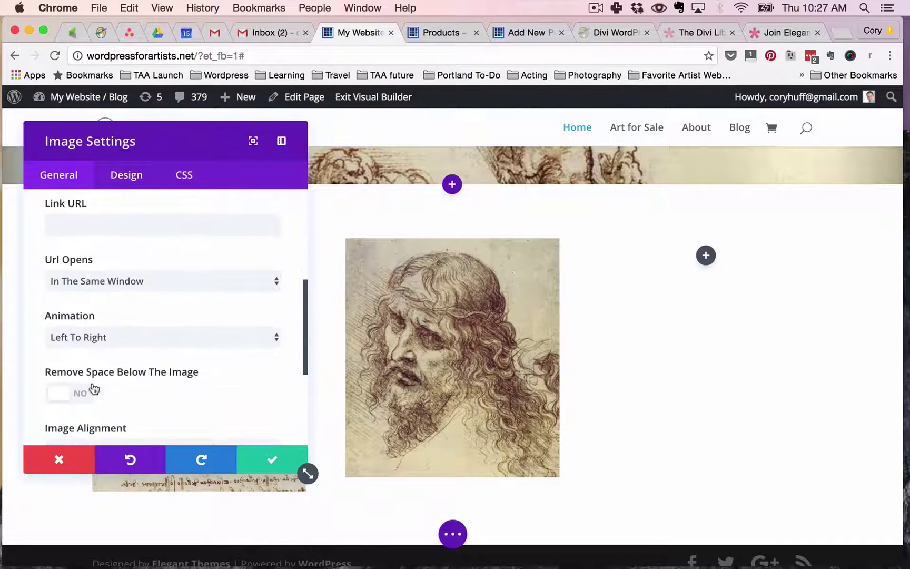
pyautogui.click(84, 225)
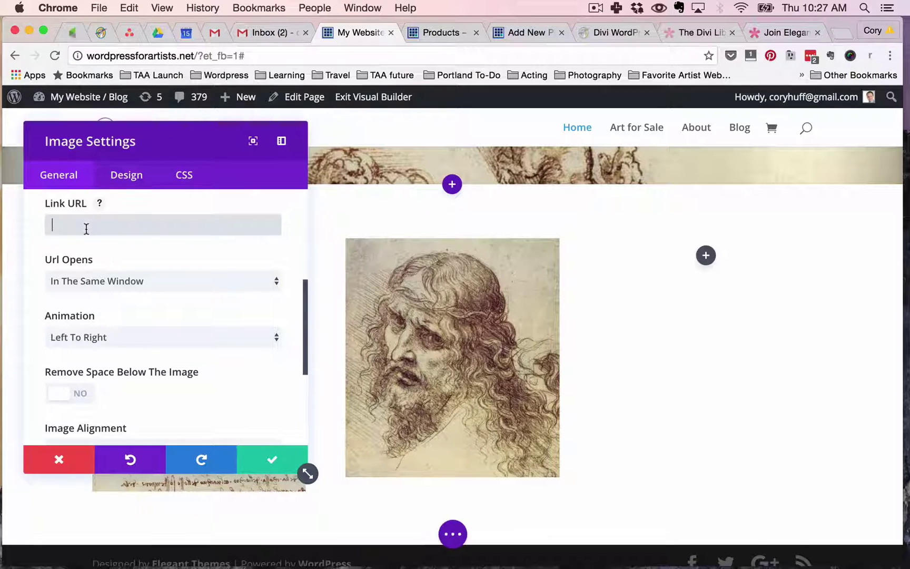
pyautogui.write('http://wordpressforartists.net/product/skull/')
# Set the image's animation to No Animation
pyautogui.scroll(-3, 154, 265)
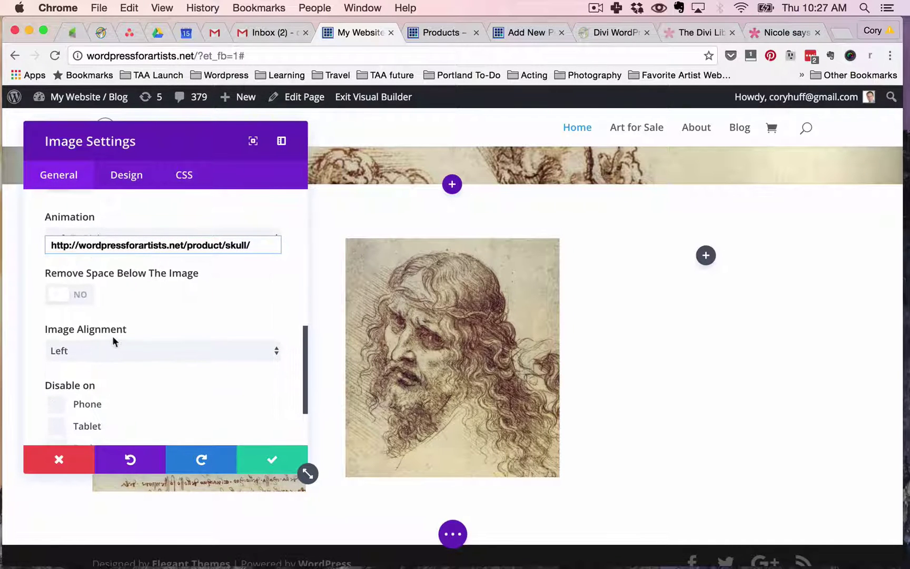
pyautogui.scroll(3, 108, 337)
pyautogui.click(114, 305)
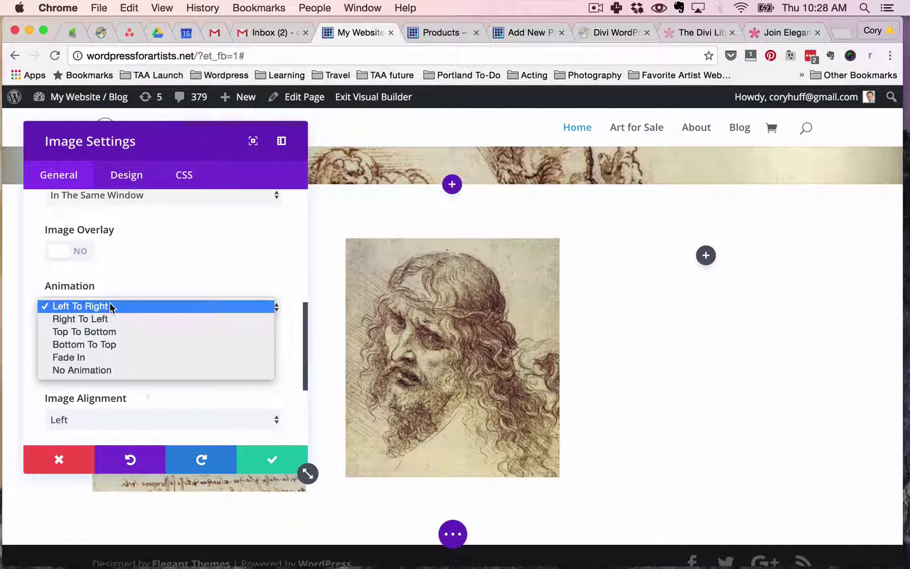
pyautogui.click(100, 371)
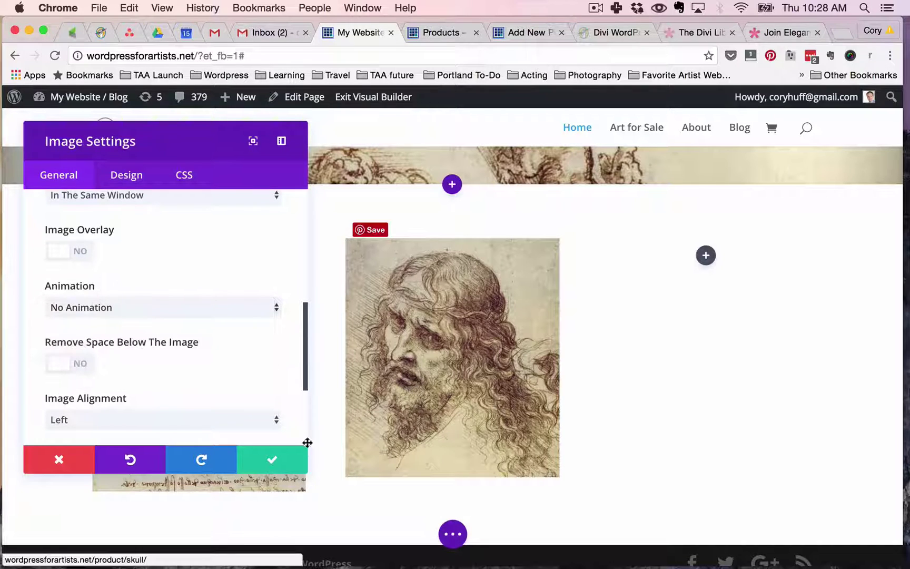
# Save the middle image, then add an Image module with the tuscan drawing to the third column
pyautogui.click(268, 463)
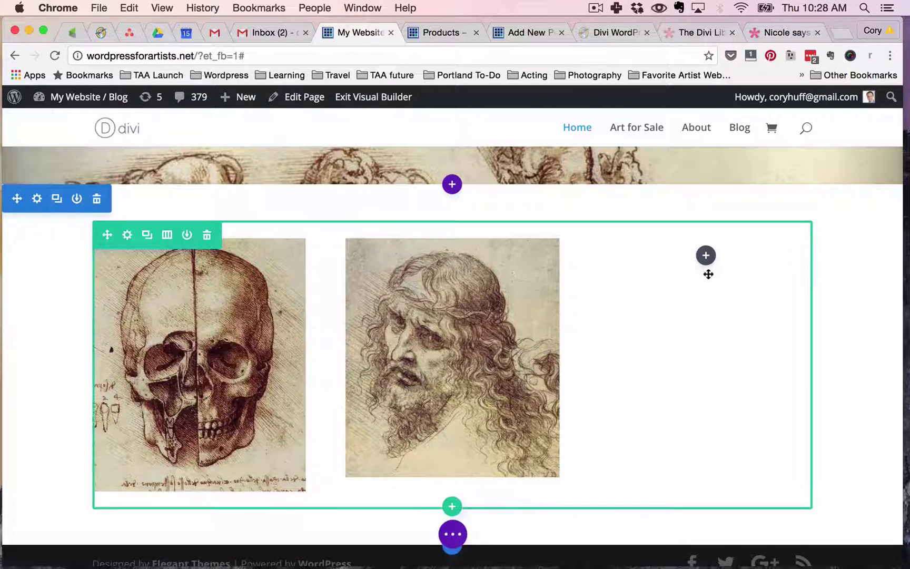
pyautogui.click(706, 257)
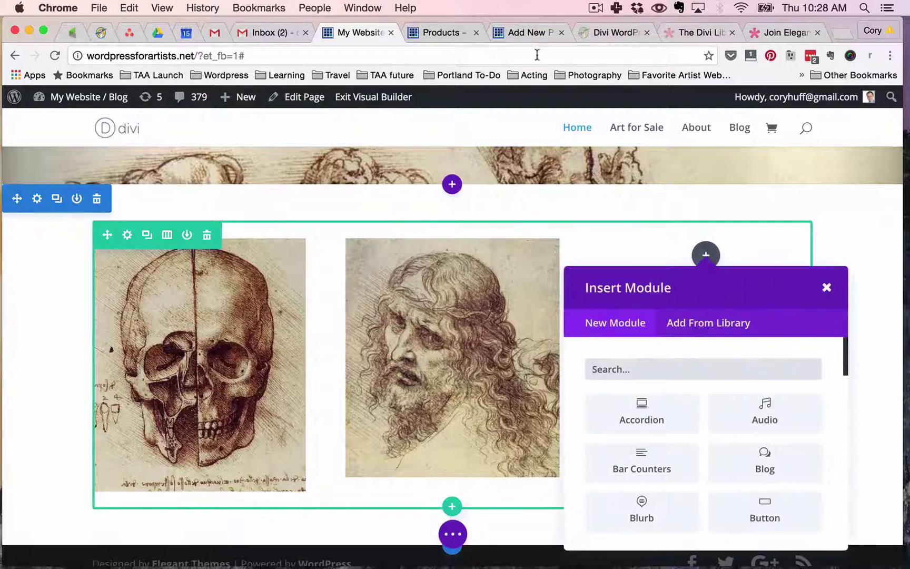
pyautogui.click(460, 34)
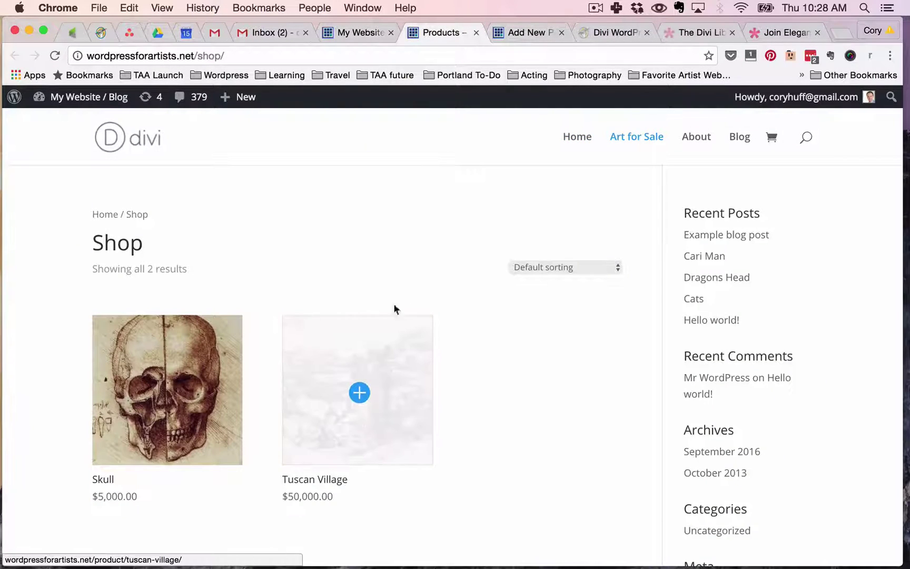
pyautogui.click(357, 36)
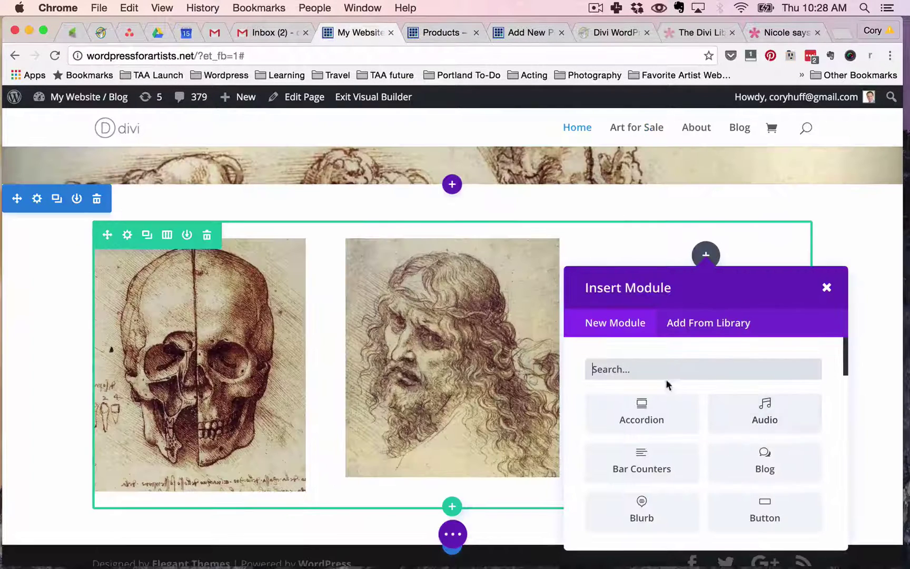
pyautogui.write('image')
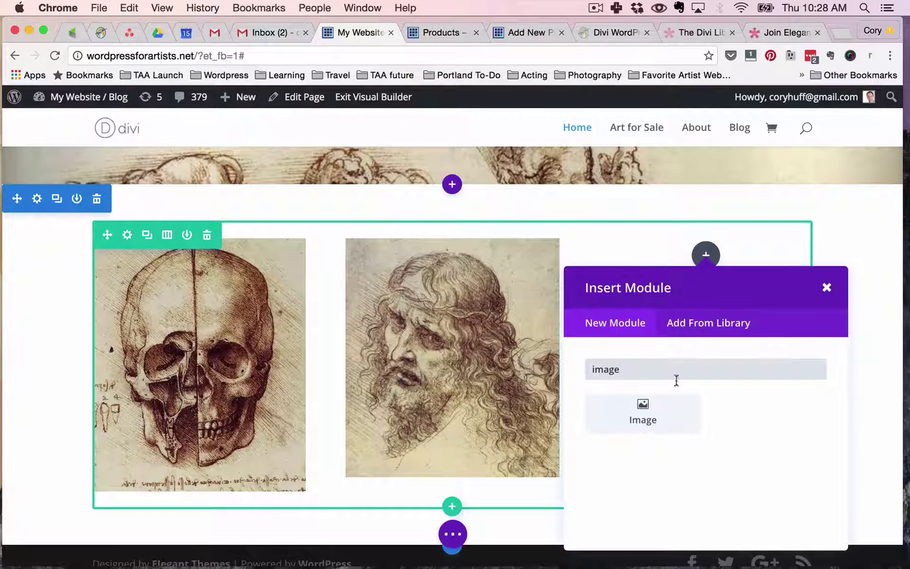
pyautogui.click(662, 412)
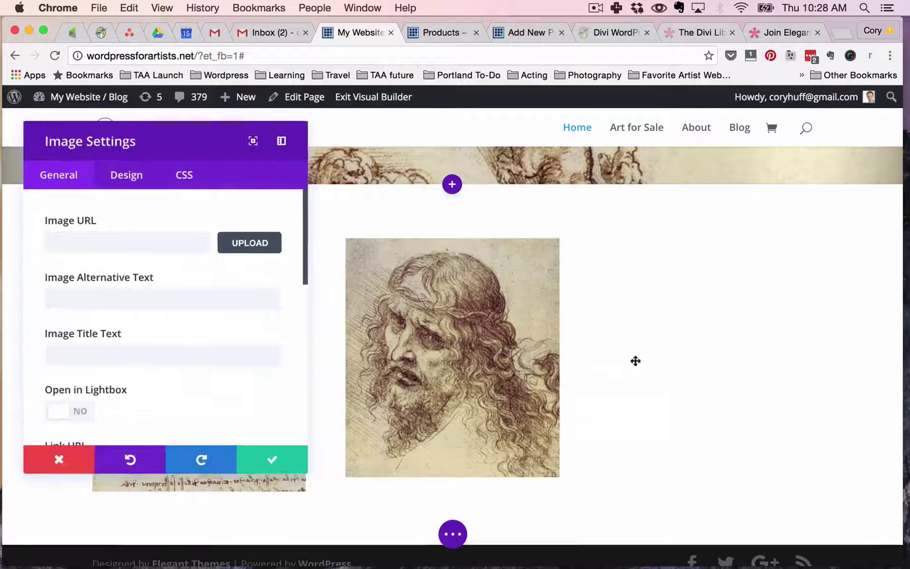
pyautogui.click(250, 243)
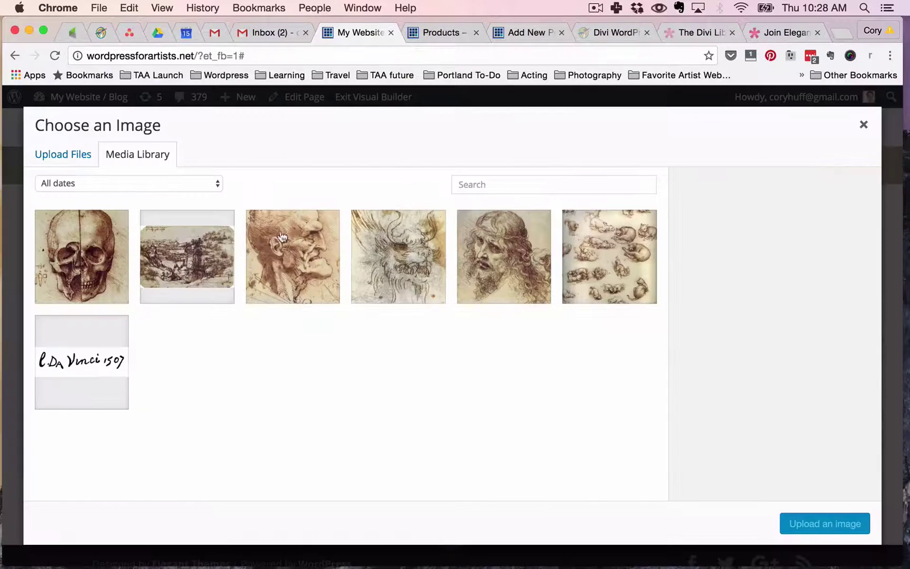
pyautogui.click(191, 263)
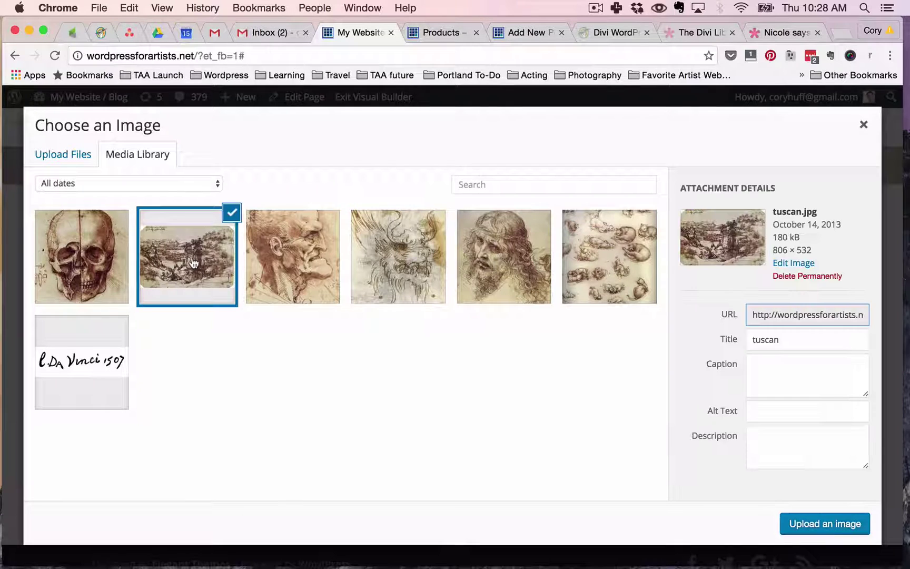
pyautogui.click(804, 523)
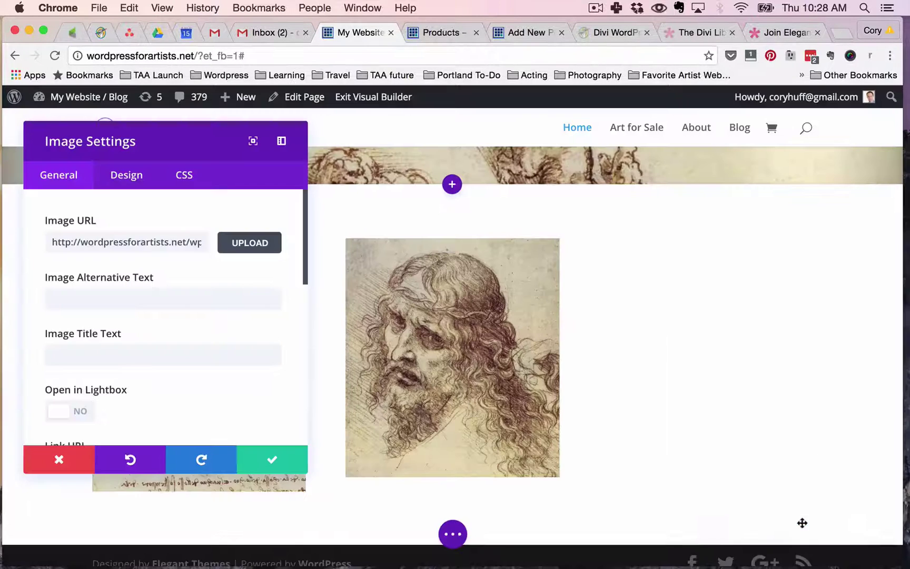
# Link the tuscan image to the Tuscan Village product page
pyautogui.click(440, 34)
pyautogui.rightClick(356, 390)
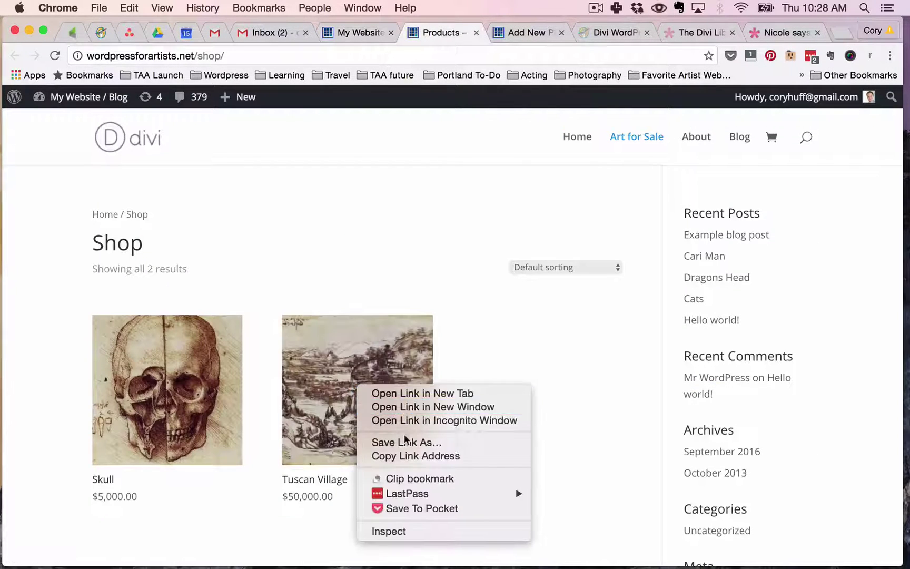
pyautogui.click(408, 456)
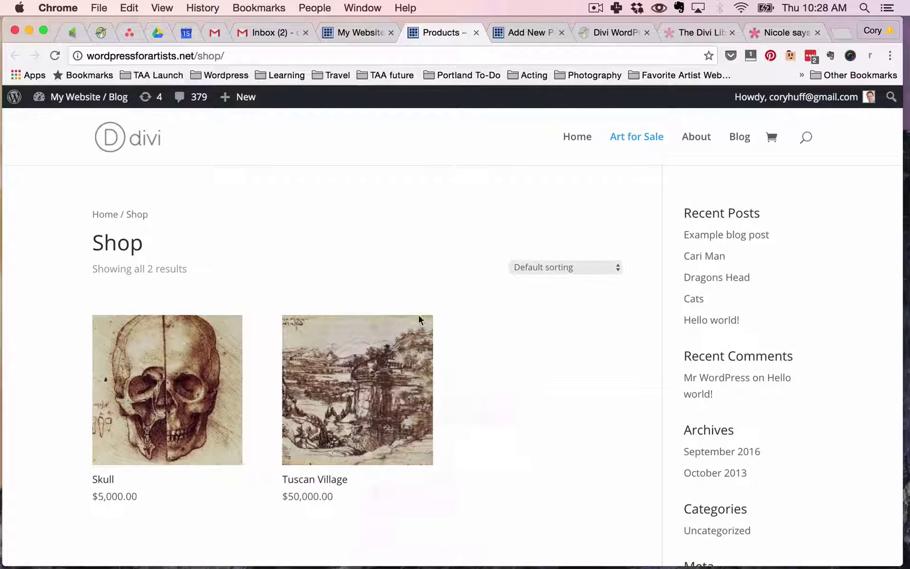
pyautogui.click(339, 35)
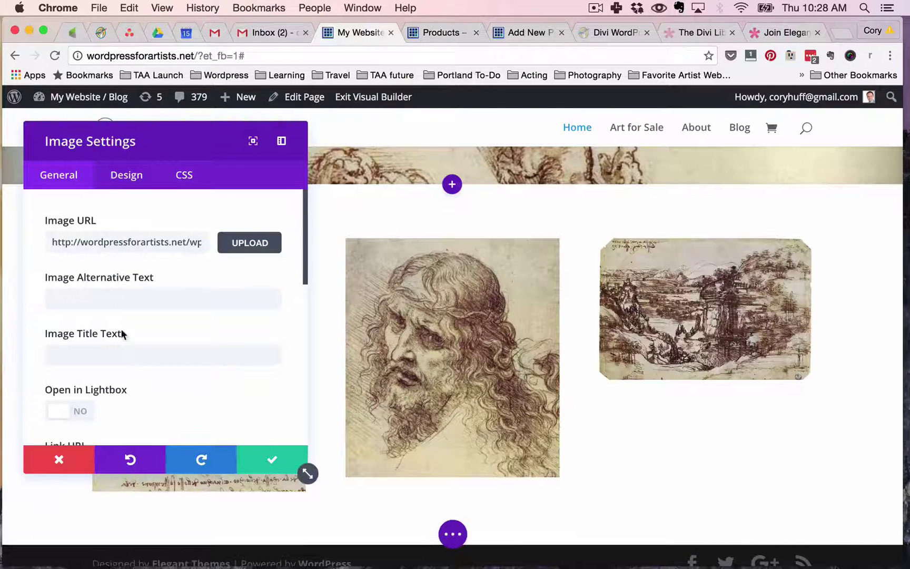
pyautogui.scroll(-5, 114, 323)
pyautogui.click(87, 285)
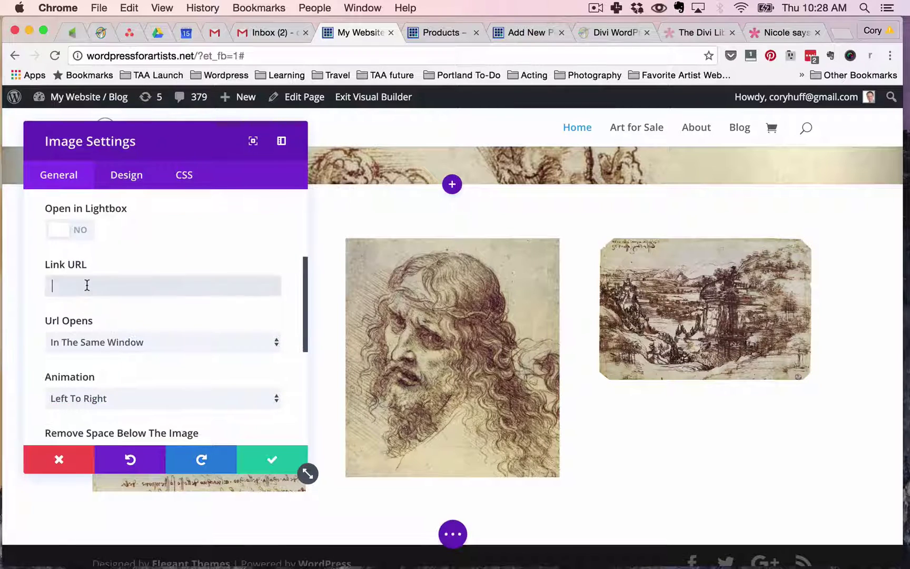
pyautogui.press('super+v')
# Set the tuscan image to No Animation and save its settings
pyautogui.scroll(-3, 138, 316)
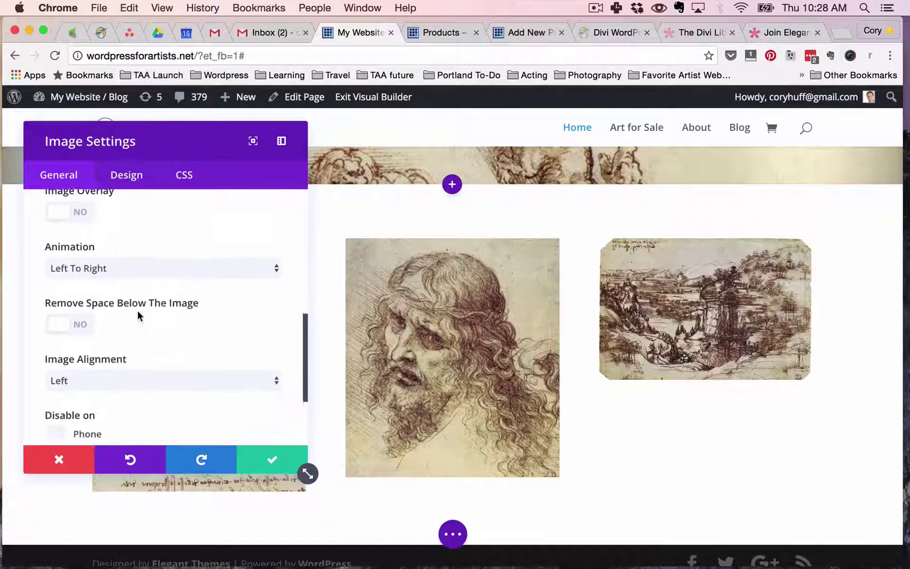
pyautogui.scroll(-5, 138, 315)
pyautogui.scroll(6, 139, 315)
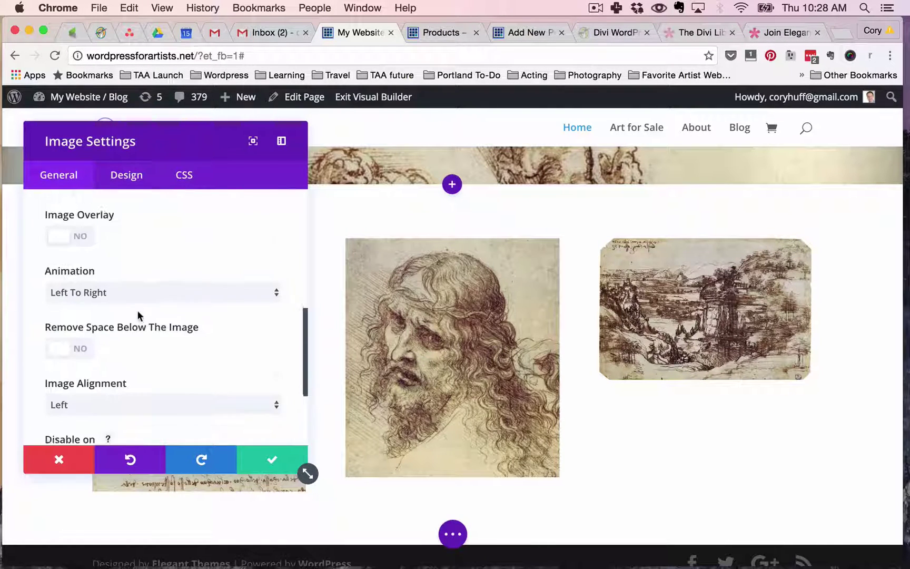
pyautogui.scroll(1, 138, 315)
pyautogui.click(93, 307)
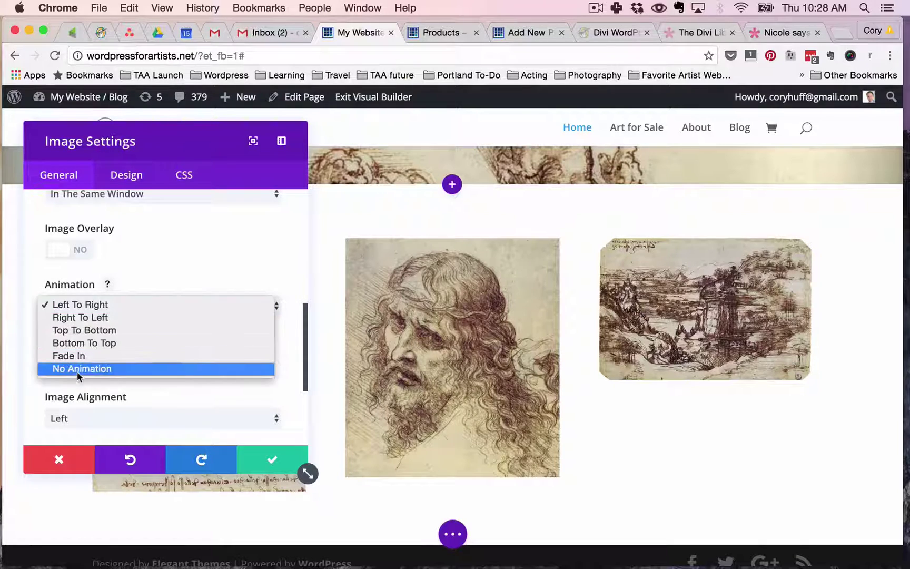
pyautogui.click(79, 370)
pyautogui.click(278, 463)
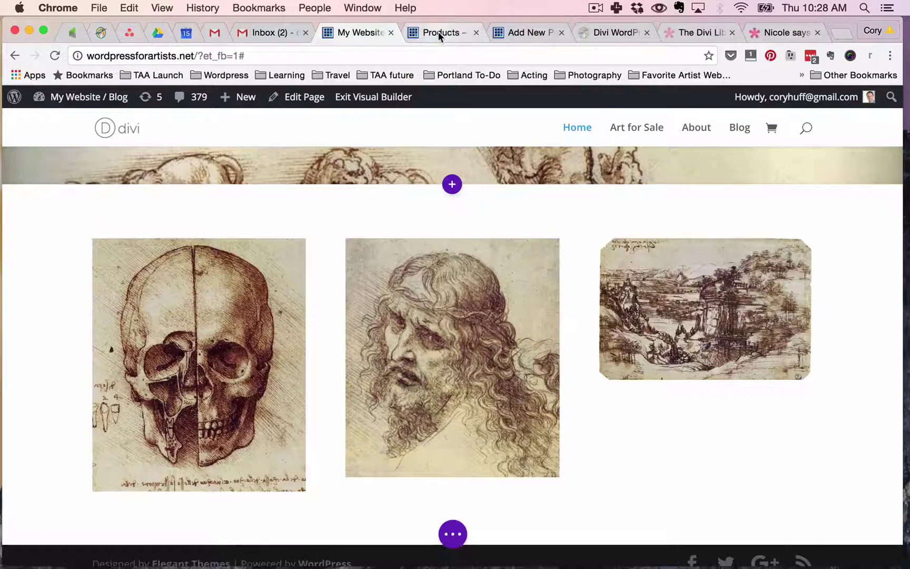
# Add a three-column row below the gallery with a Text module in its first column
pyautogui.scroll(-1, 445, 379)
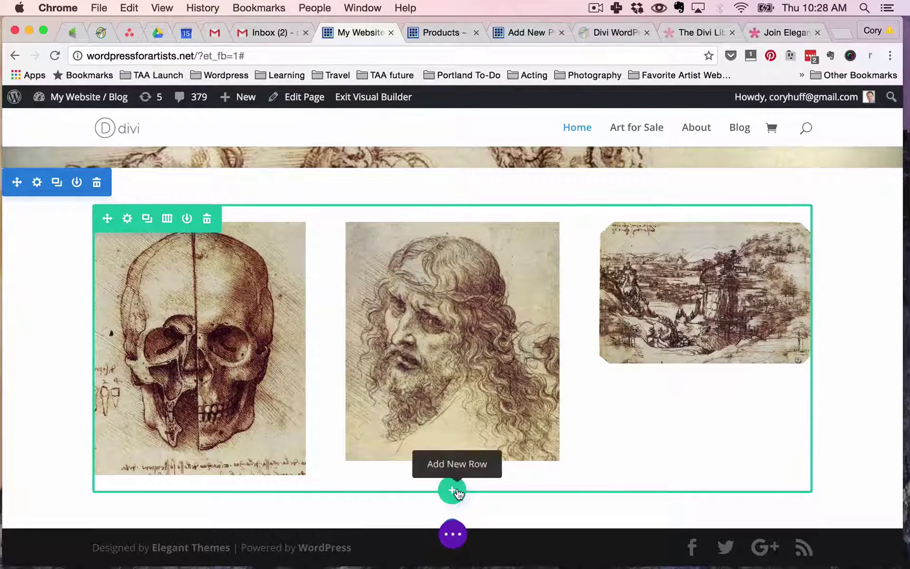
pyautogui.click(453, 491)
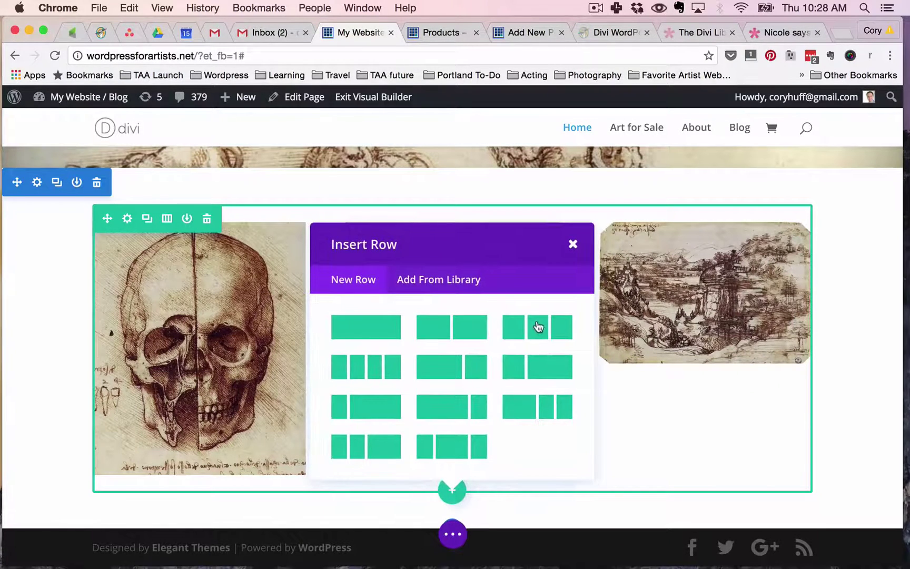
pyautogui.click(538, 324)
pyautogui.scroll(-3, 373, 363)
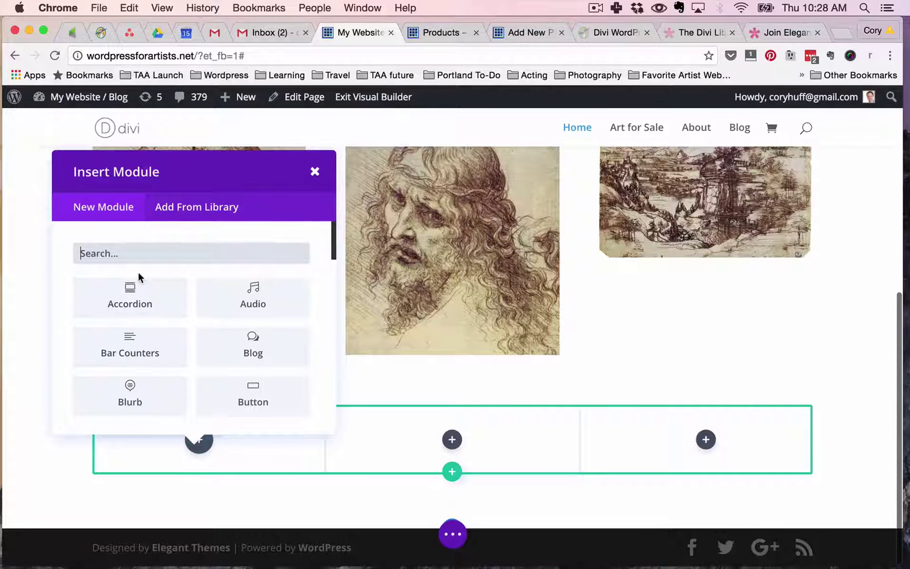
pyautogui.write('text')
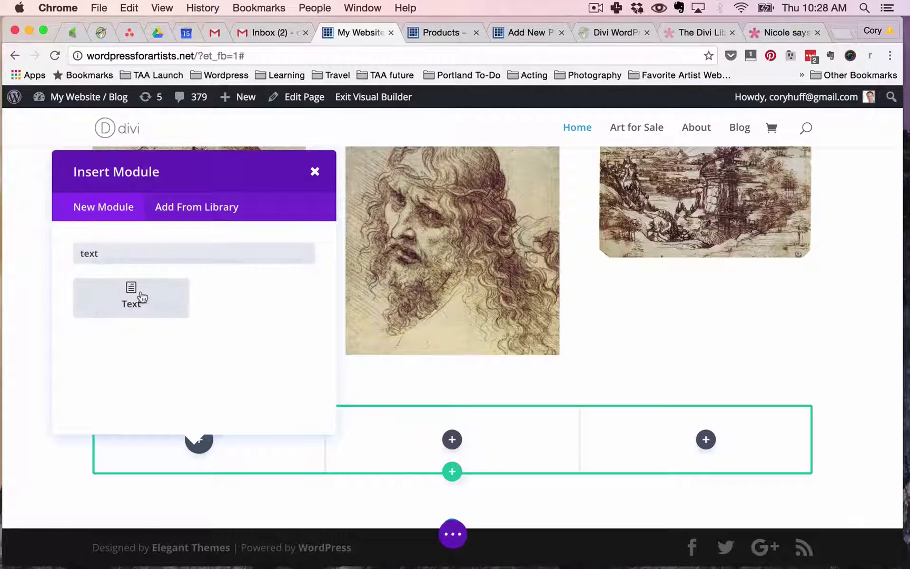
pyautogui.press('Return')
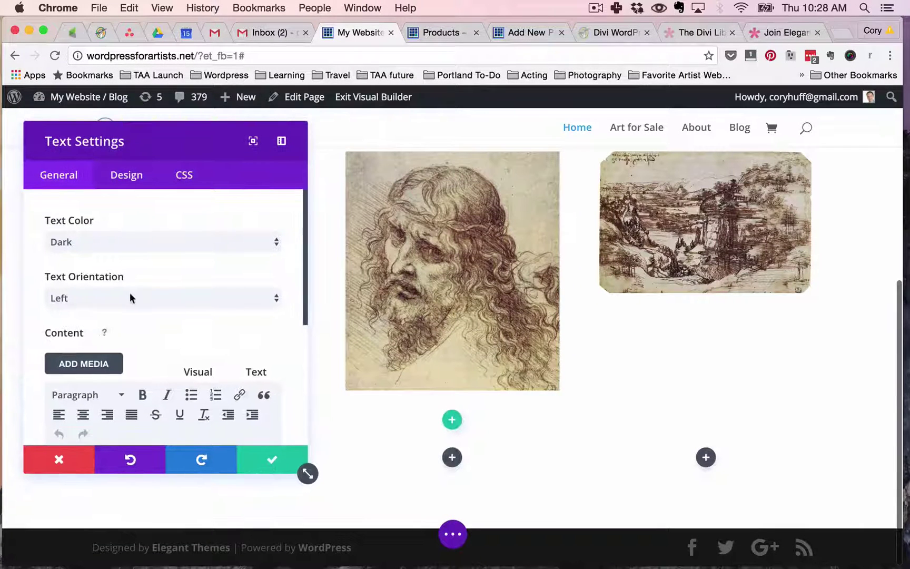
# Center the Shop Skulls text and save the Text module
pyautogui.scroll(-3, 130, 295)
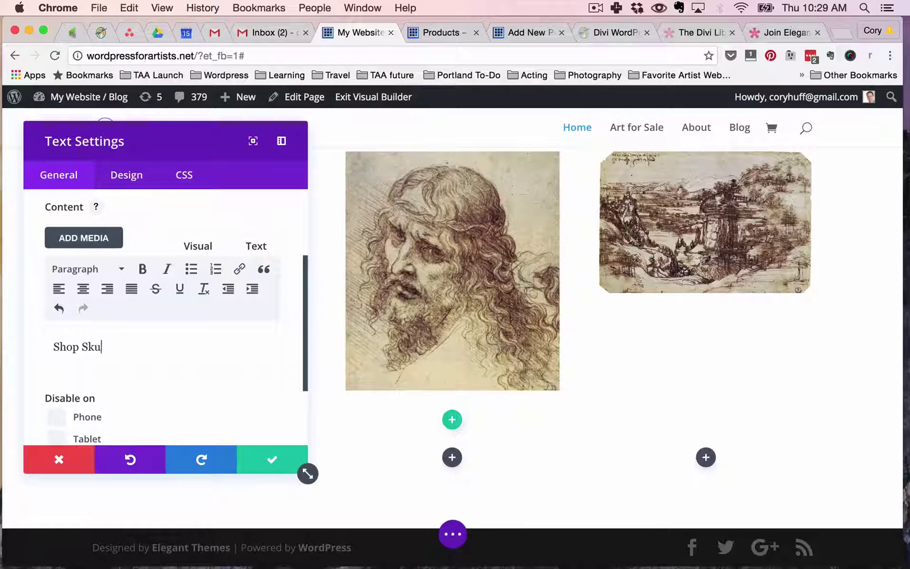
pyautogui.tripleClick(78, 345)
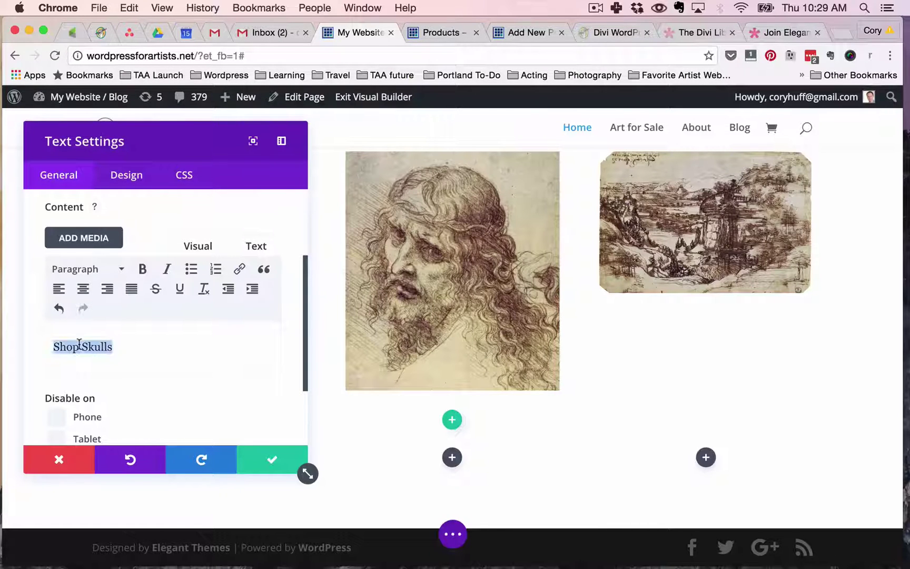
pyautogui.click(83, 289)
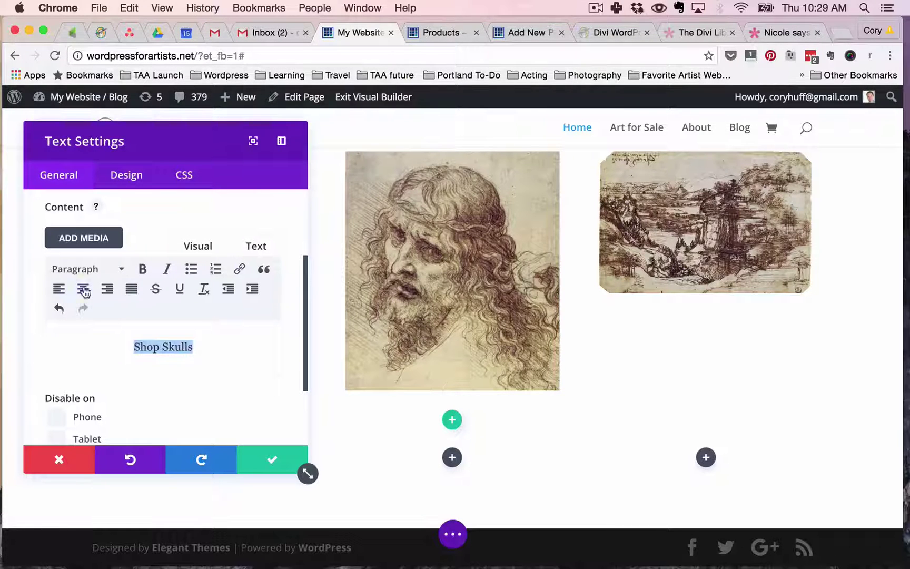
pyautogui.click(272, 463)
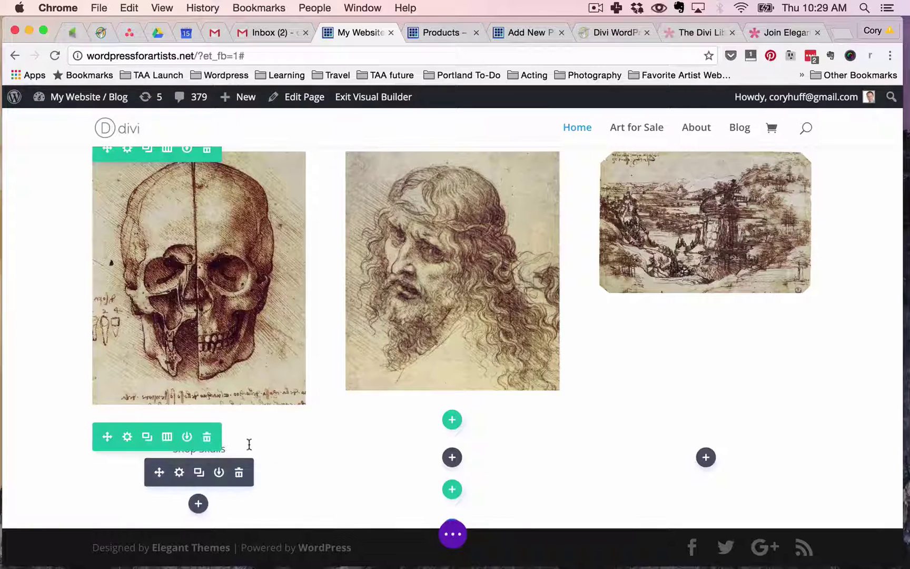
# Change the Shop Skulls caption font to Bree Serif
pyautogui.click(233, 446)
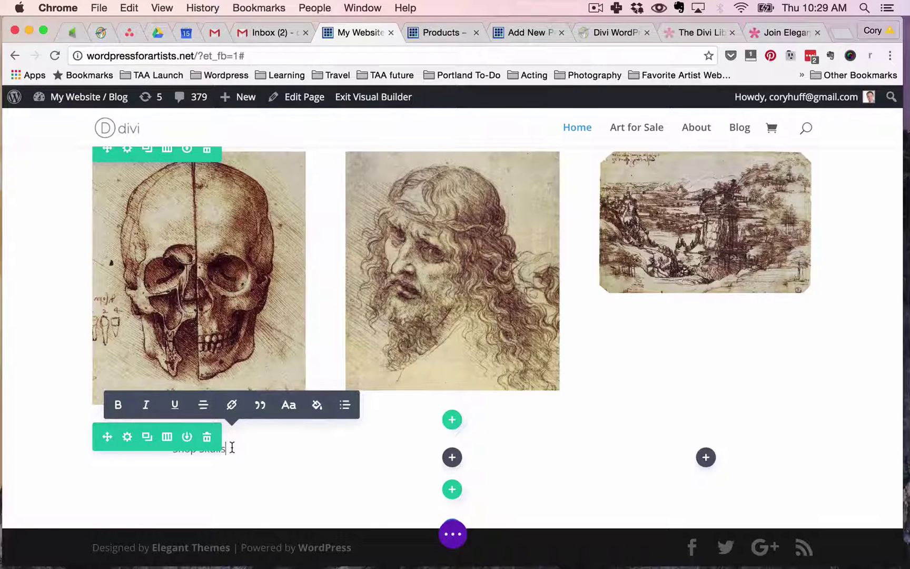
pyautogui.click(289, 406)
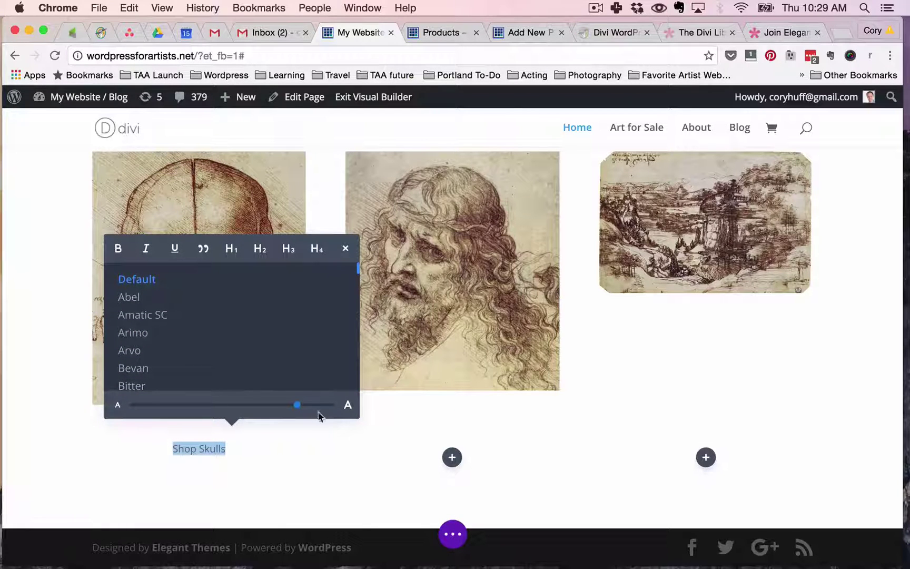
pyautogui.click(149, 337)
pyautogui.click(144, 370)
pyautogui.scroll(-3, 147, 368)
pyautogui.click(146, 364)
pyautogui.scroll(-5, 256, 342)
pyautogui.scroll(-3, 256, 341)
pyautogui.scroll(1, 256, 341)
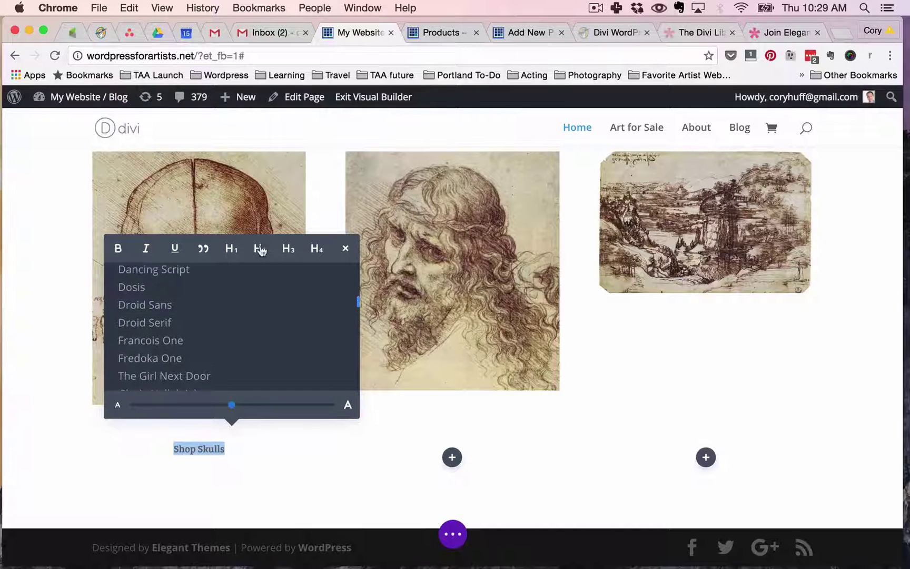
# Enlarge Shop Skulls to near-maximum size and center it in its column
pyautogui.click(260, 249)
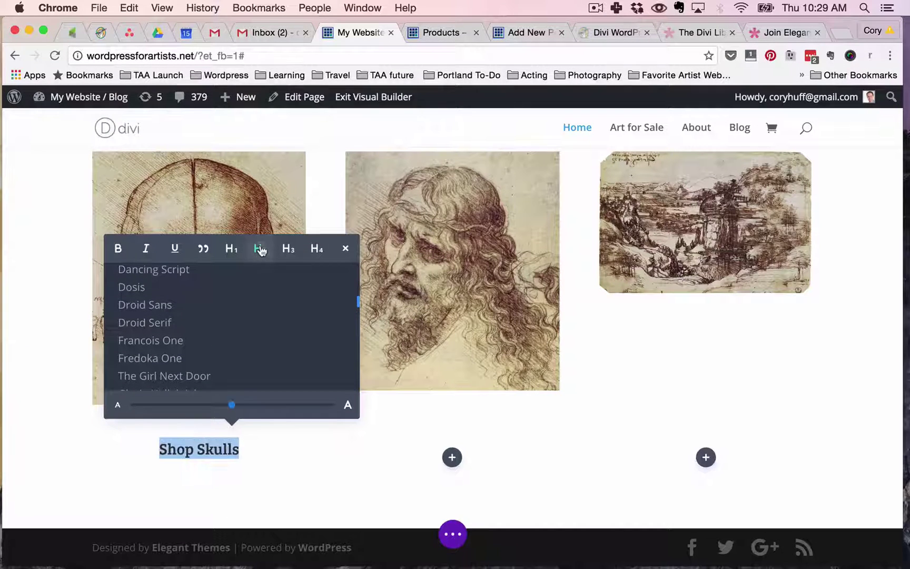
pyautogui.click(230, 249)
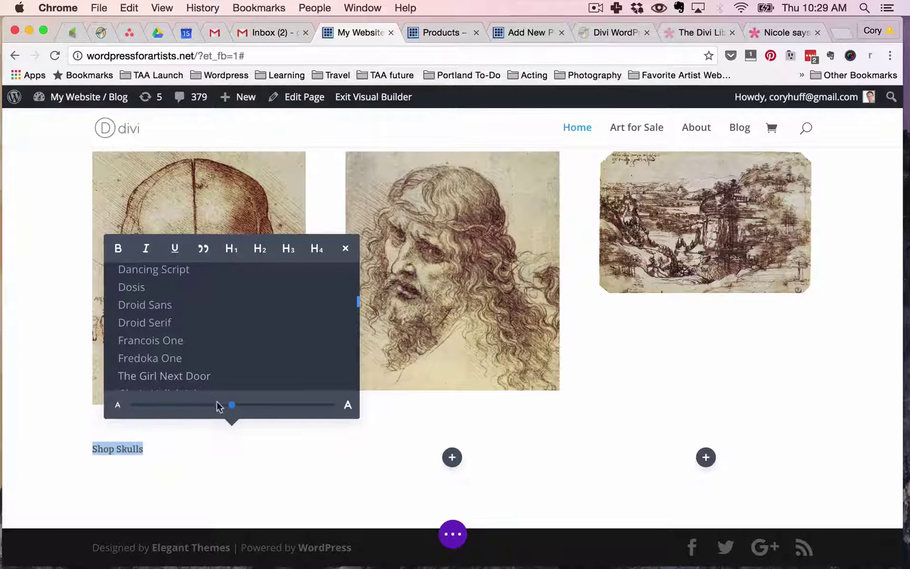
pyautogui.moveTo(234, 408); pyautogui.dragTo(318, 408)
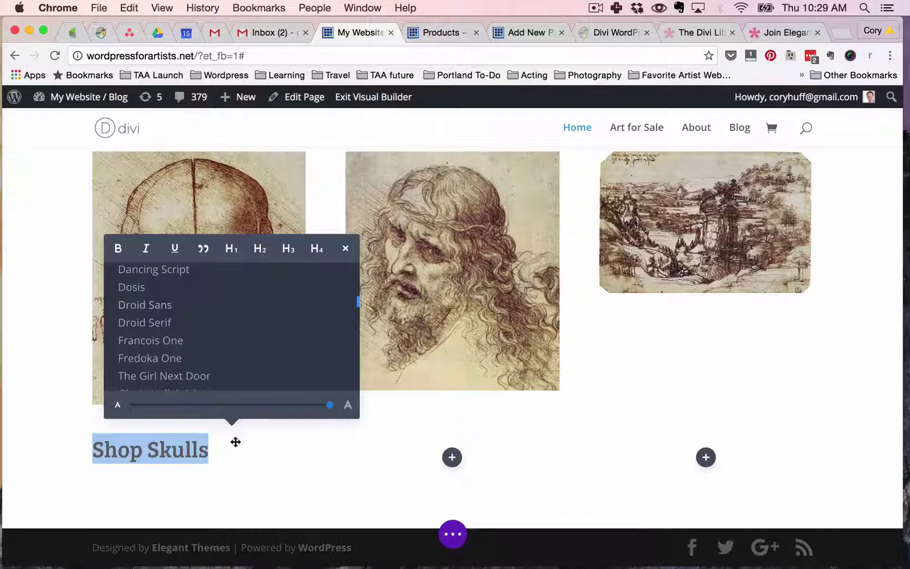
pyautogui.click(346, 248)
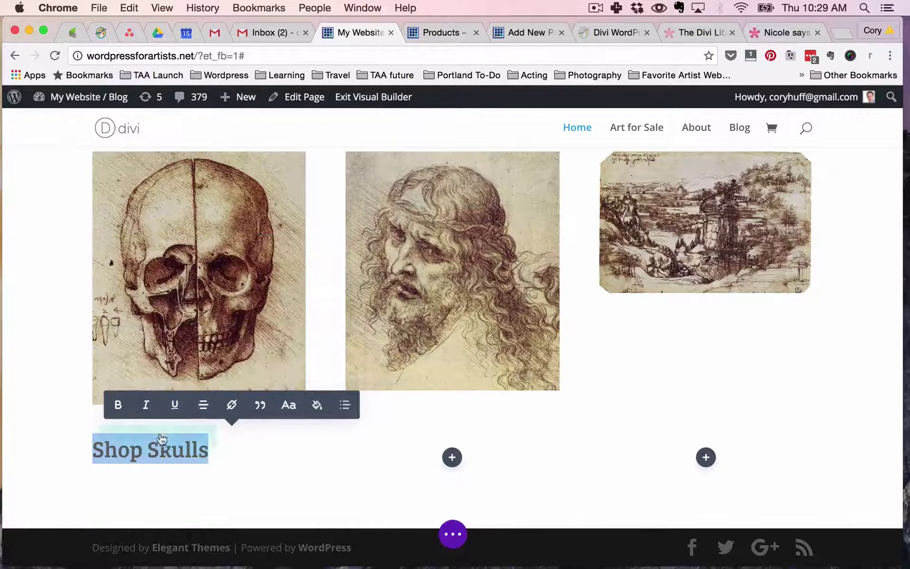
pyautogui.click(203, 405)
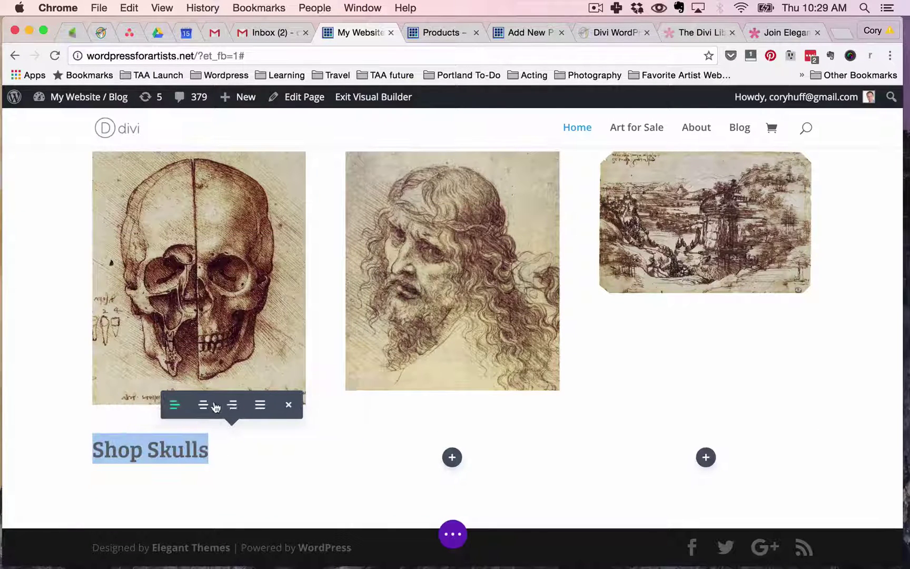
pyautogui.click(204, 405)
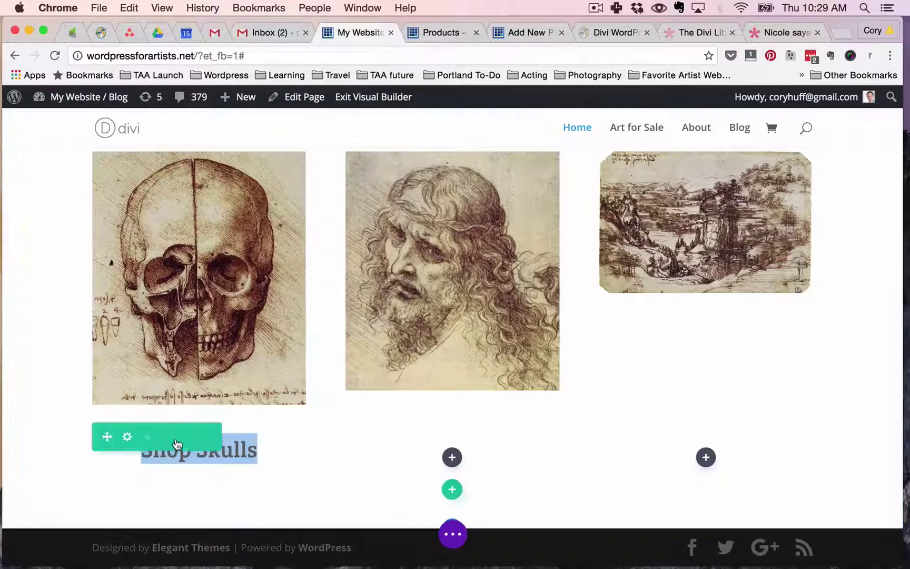
pyautogui.click(167, 436)
pyautogui.click(241, 445)
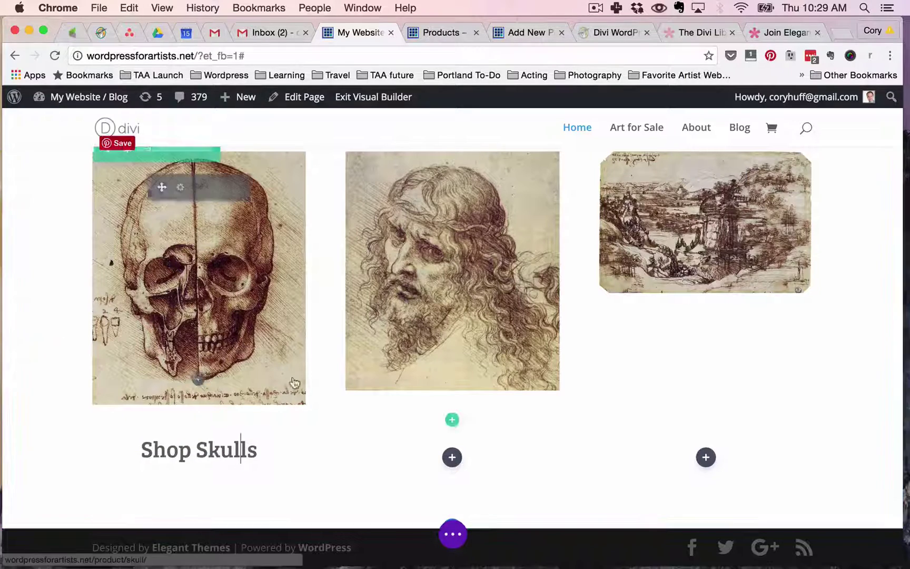
# Add a Text module reading 'Shop Christus' to the middle column
pyautogui.click(452, 457)
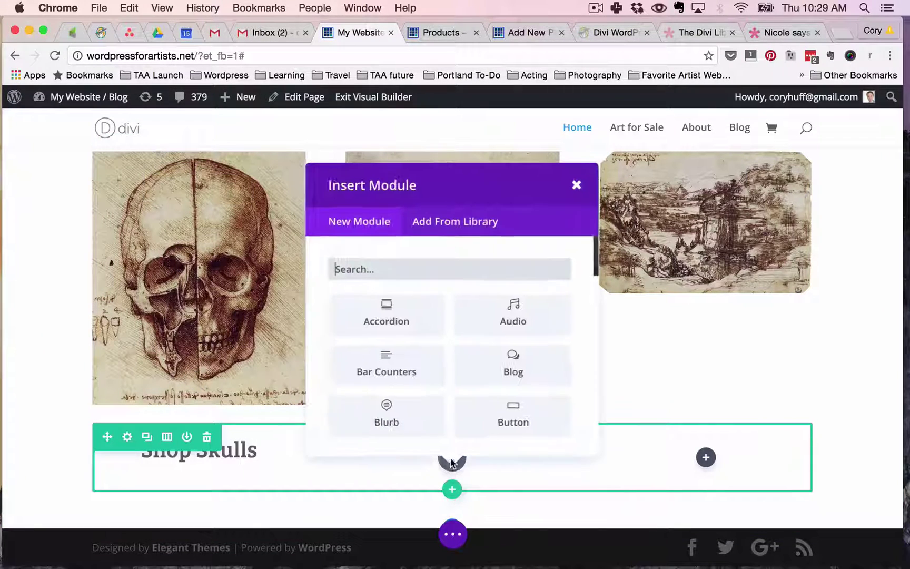
pyautogui.write('text')
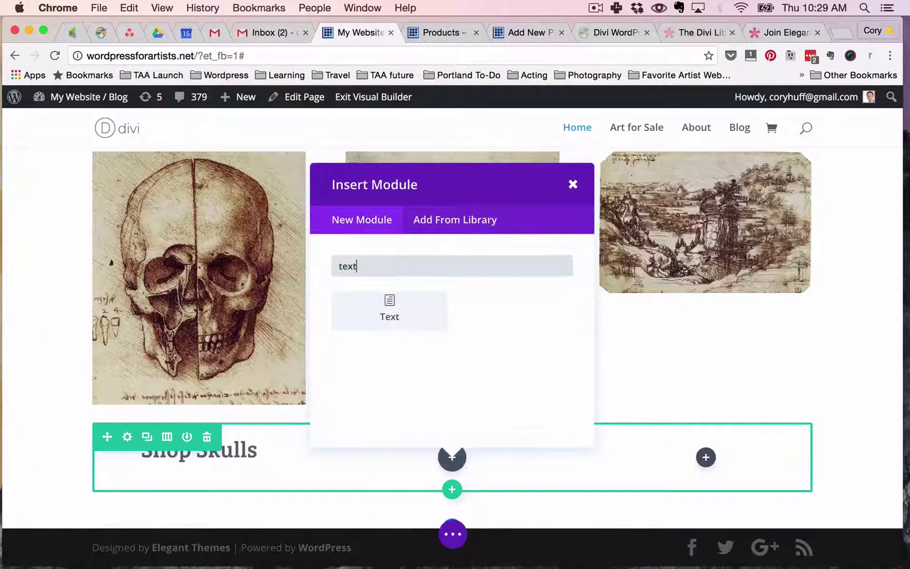
pyautogui.click(408, 309)
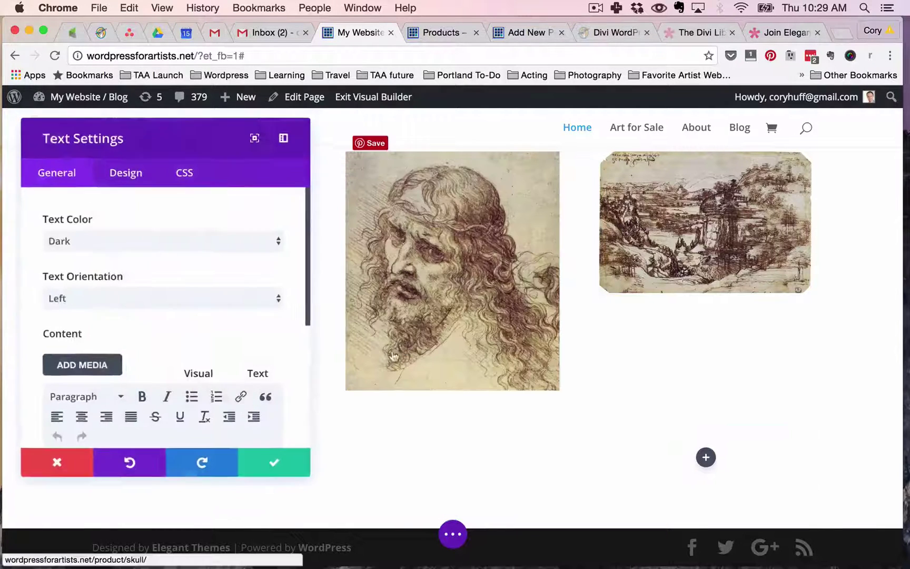
pyautogui.scroll(-3, 157, 343)
pyautogui.scroll(-2, 156, 357)
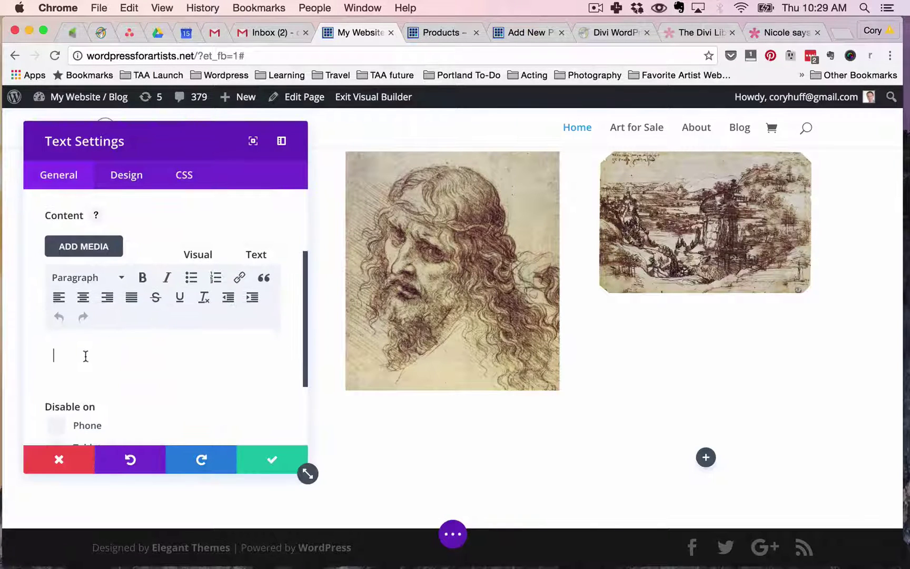
pyautogui.write('Sho')
pyautogui.press('BackSpace')
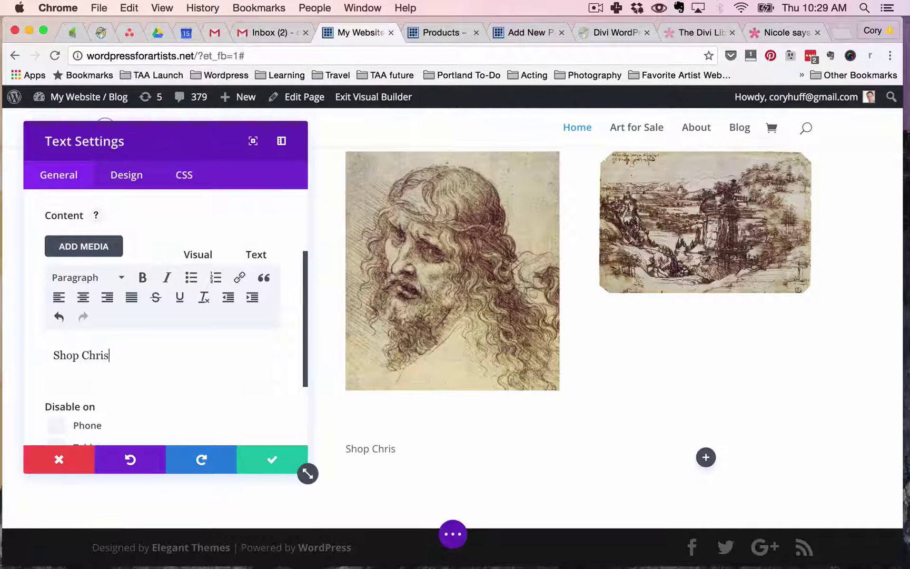
pyautogui.click(267, 457)
# Paste the styled Shop Skulls heading over it, retype it as 'Shop Christ Images', and center it
pyautogui.tripleClick(244, 448)
pyautogui.press('super+c')
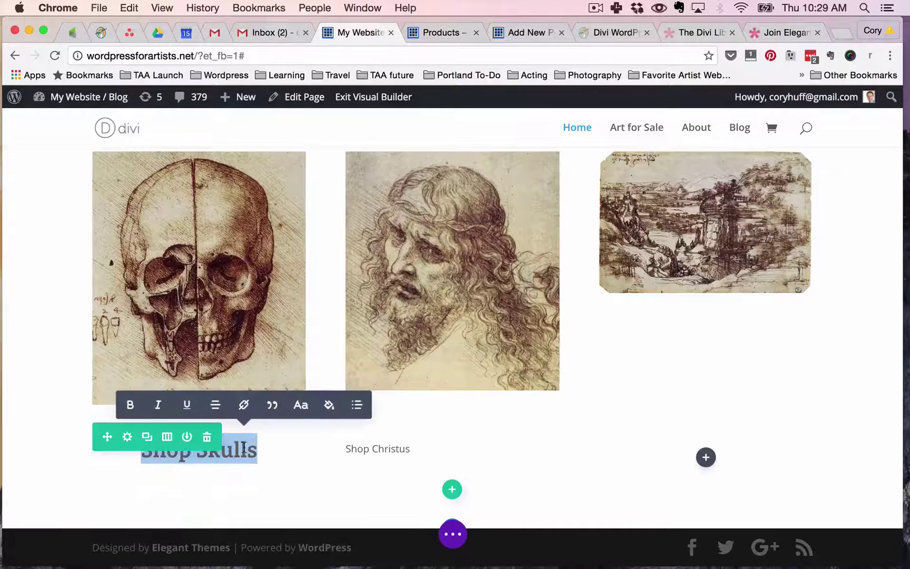
pyautogui.tripleClick(390, 448)
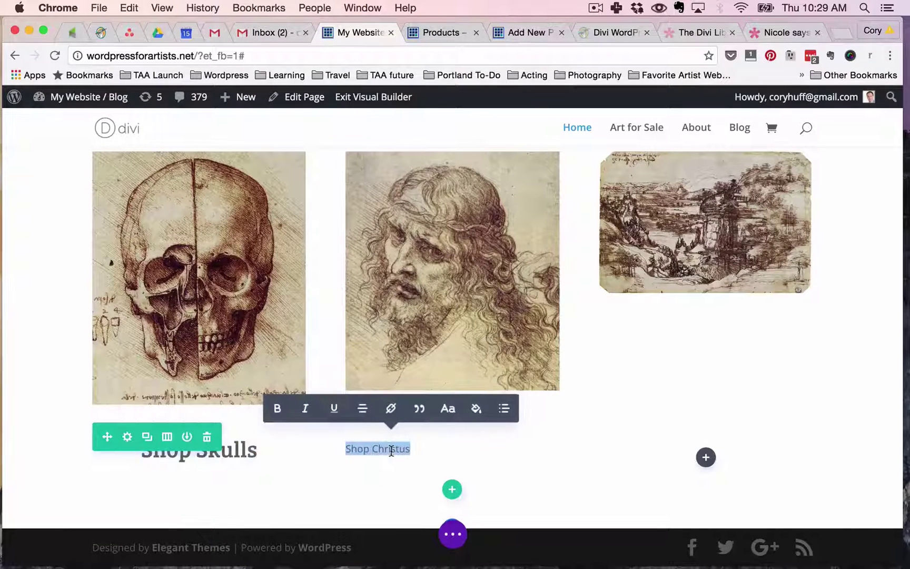
pyautogui.press('super+v')
pyautogui.doubleClick(431, 450)
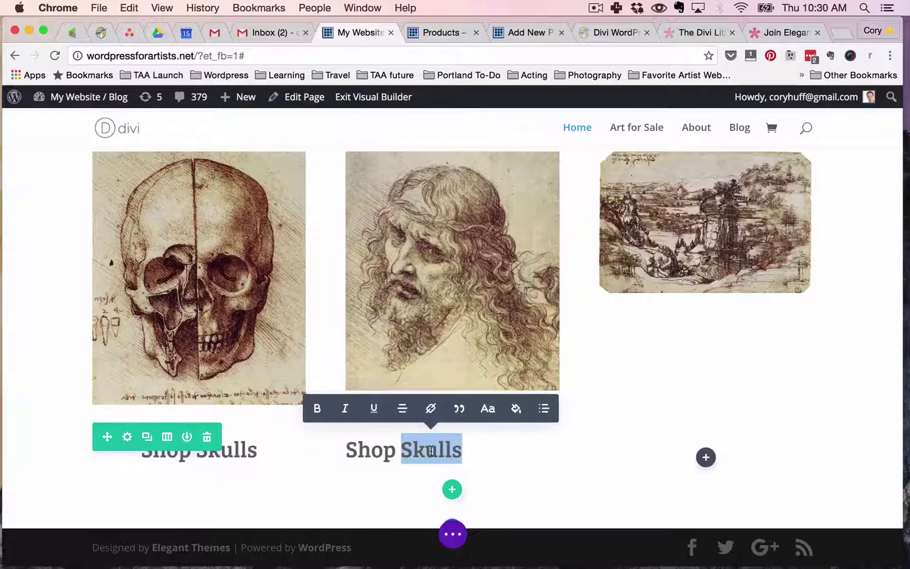
pyautogui.write('Christ')
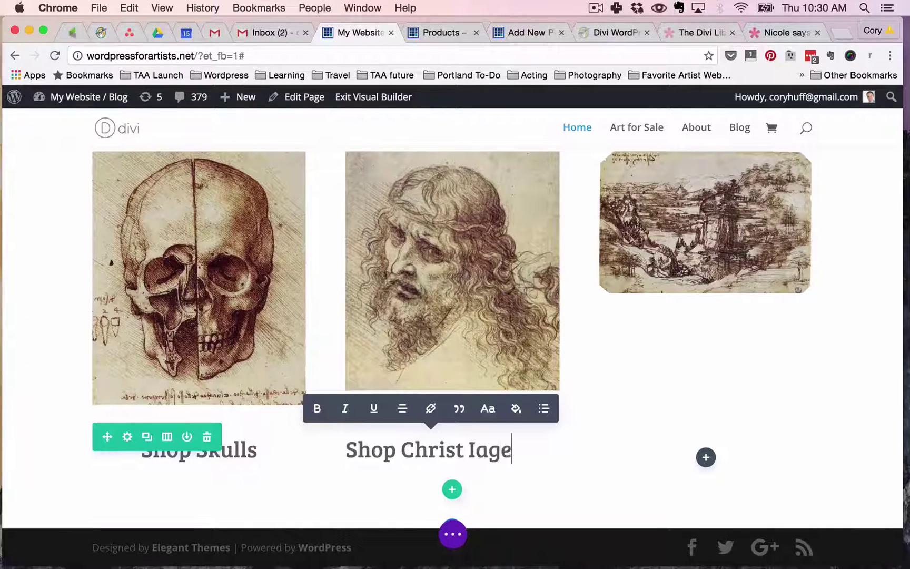
pyautogui.write(' Ima')
pyautogui.press('BackSpace')
pyautogui.write('mages')
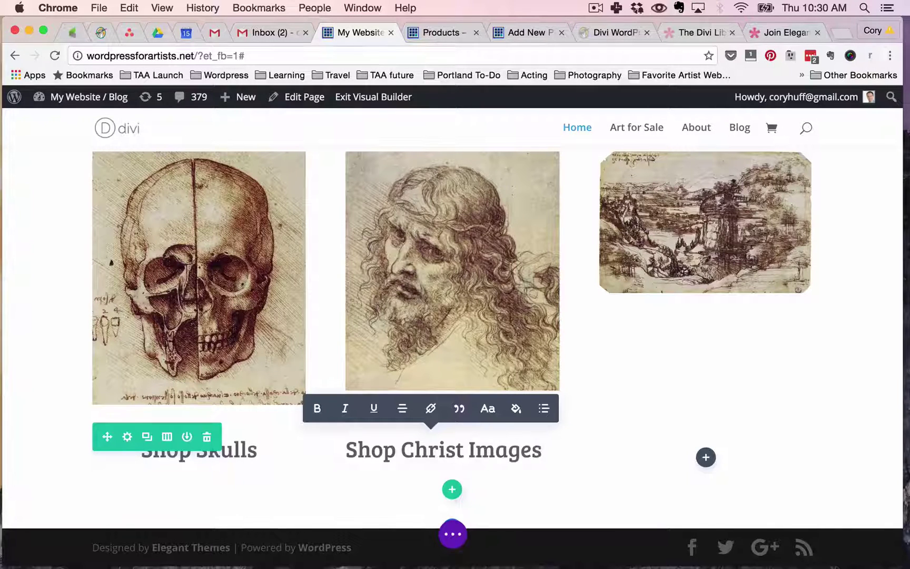
pyautogui.tripleClick(441, 459)
pyautogui.click(403, 409)
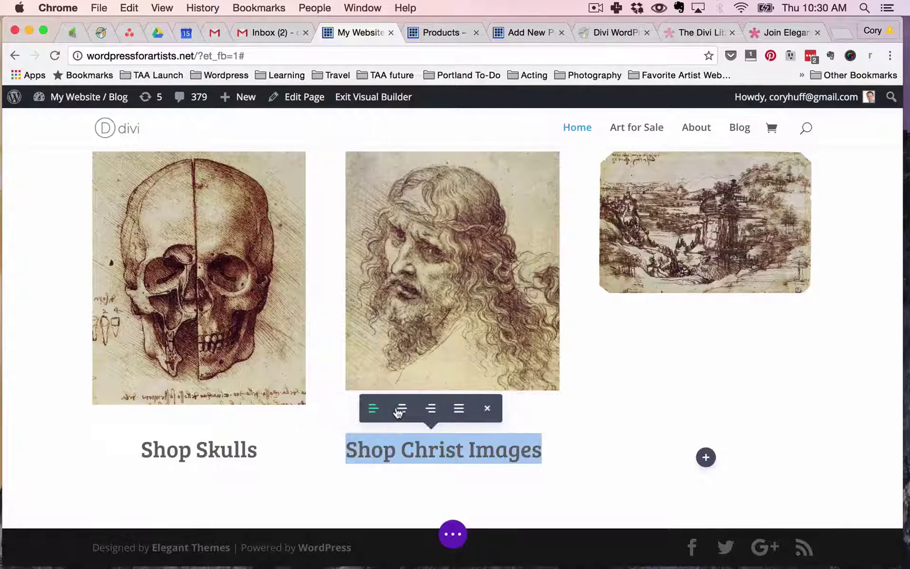
pyautogui.click(401, 408)
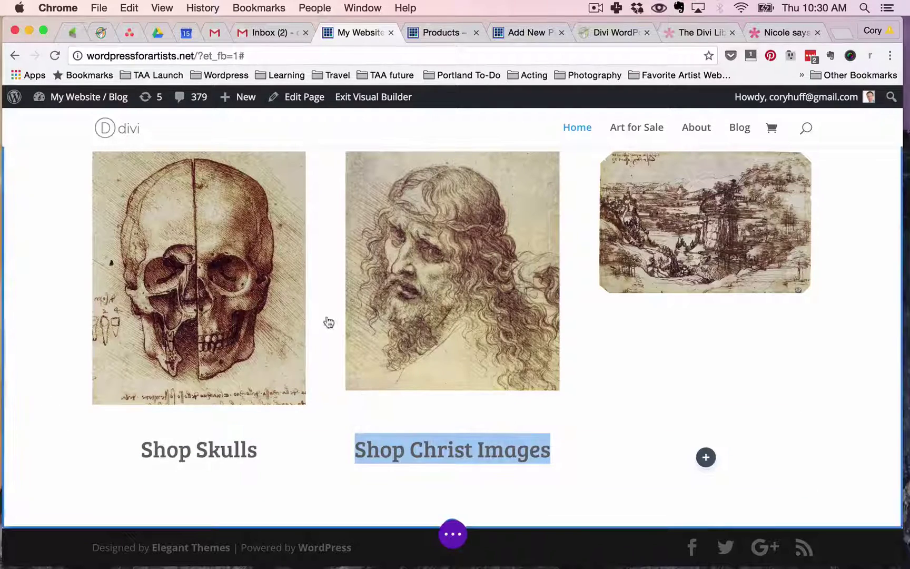
# Start adding a Text module to the empty third column
pyautogui.click(706, 457)
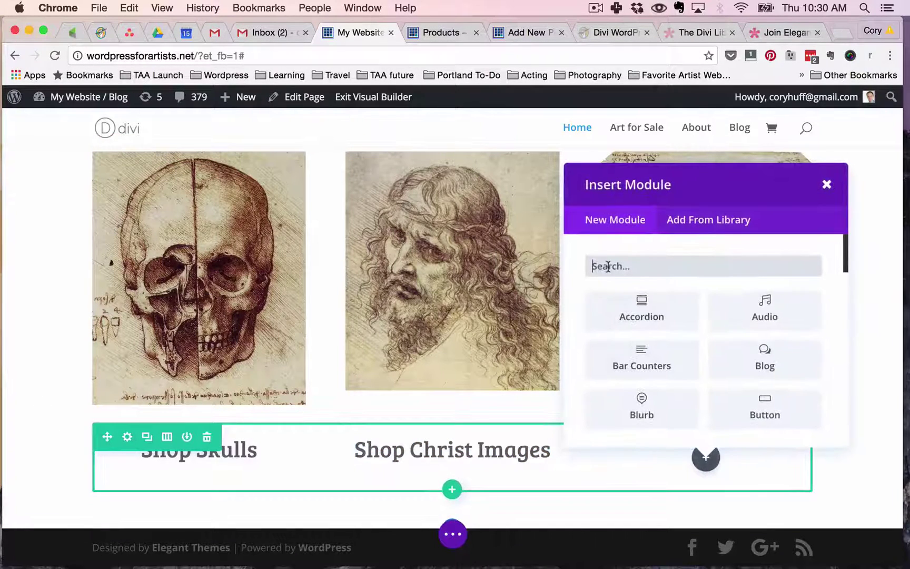
pyautogui.write('tet')
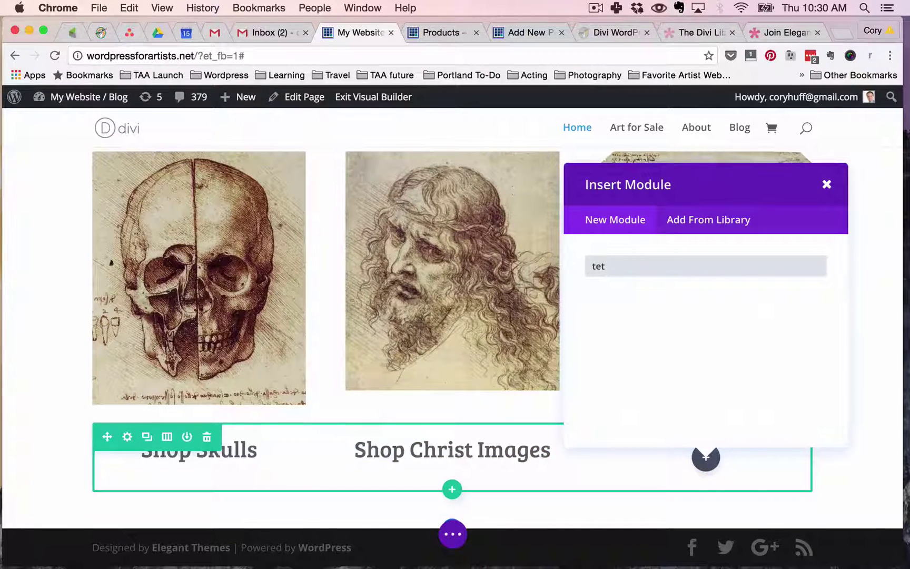
pyautogui.press('BackSpace')
# Insert a Text module in the third column with the text 'Shop Vil'
pyautogui.write('xt')
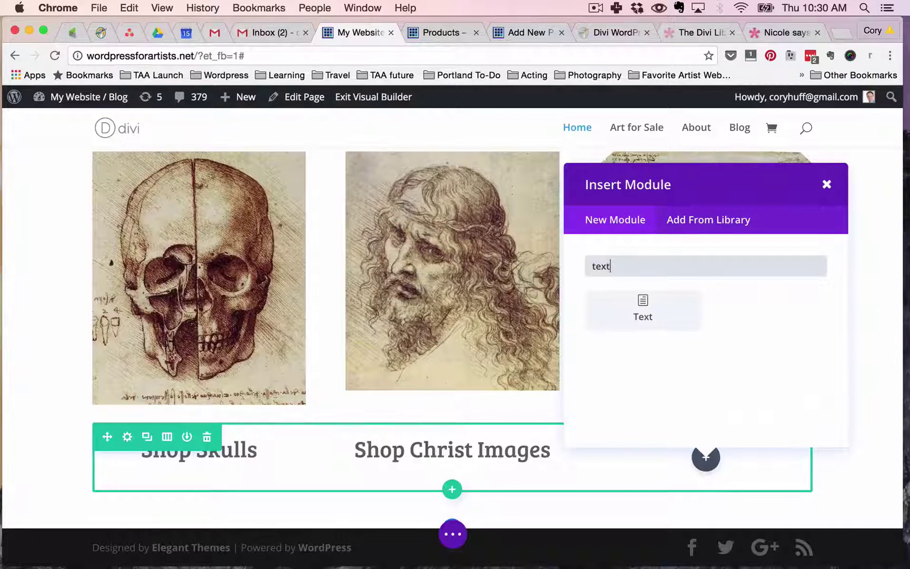
pyautogui.click(645, 305)
pyautogui.scroll(-5, 190, 395)
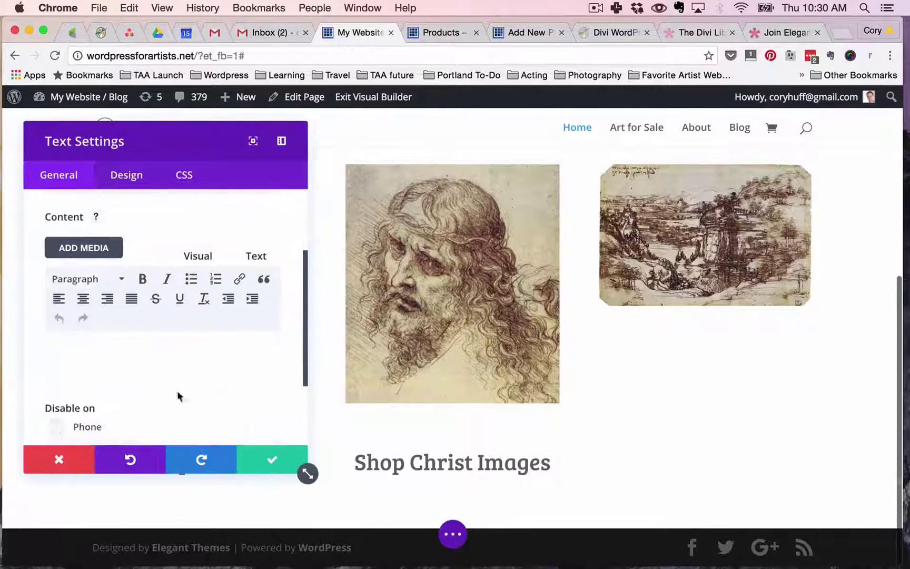
pyautogui.click(108, 362)
pyautogui.write('Shop')
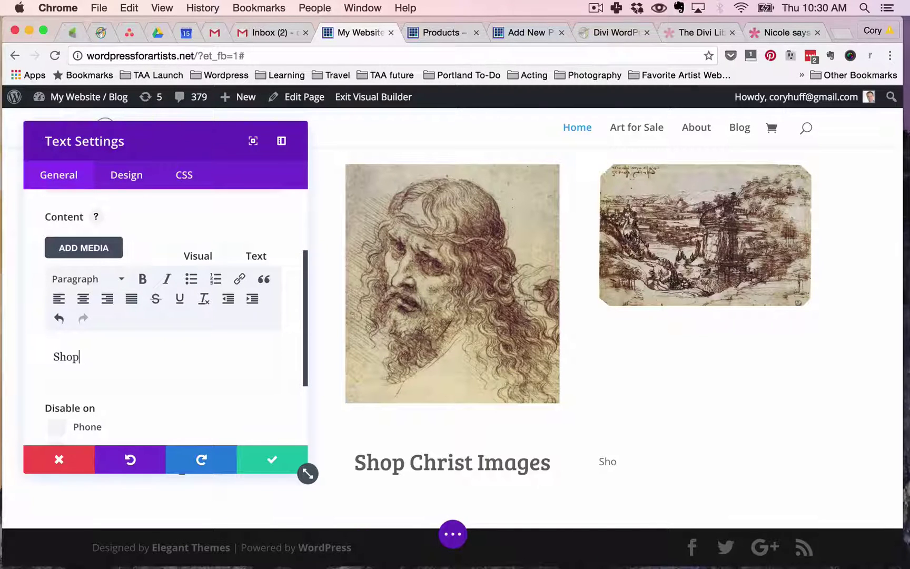
pyautogui.write(' Villages')
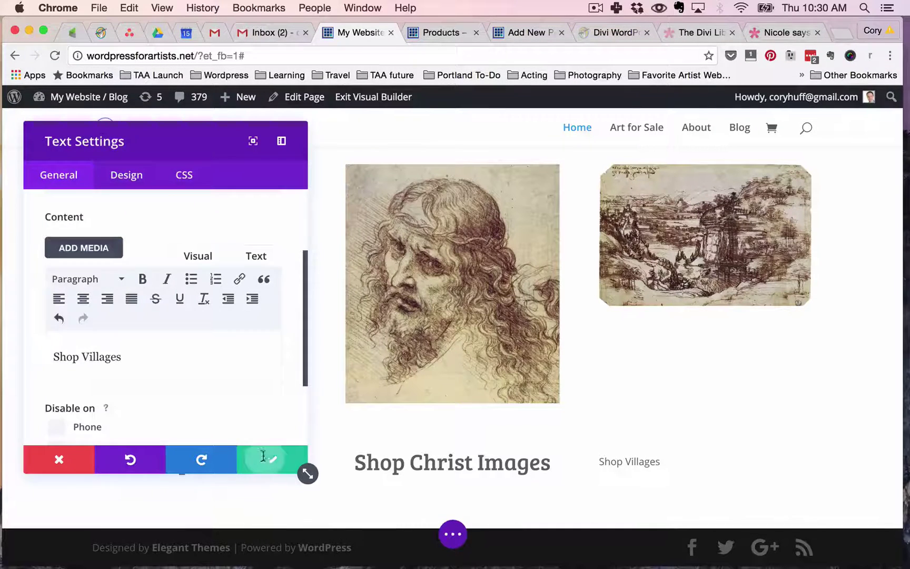
# Paste the styled heading over it, retype 'Shop Villages', and center it under the drawing
pyautogui.click(246, 463)
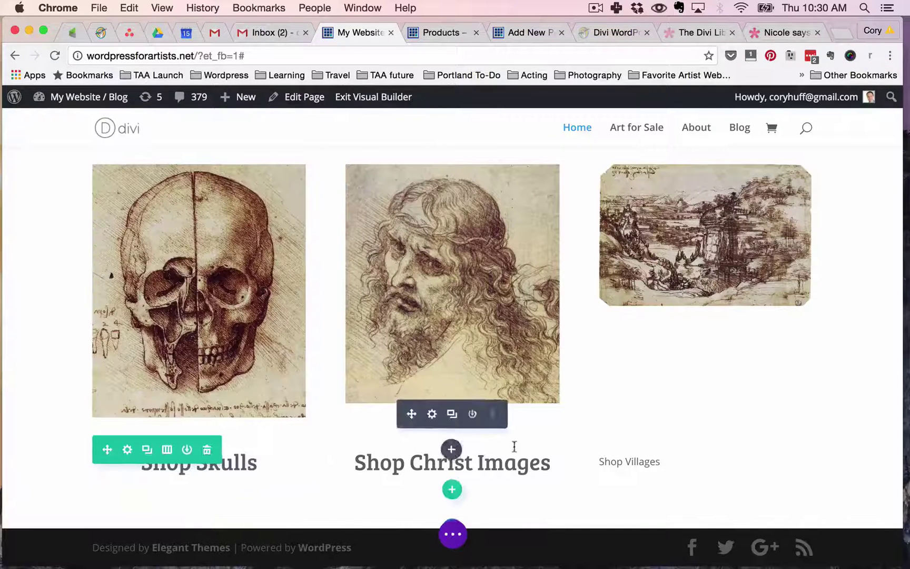
pyautogui.tripleClick(510, 464)
pyautogui.press('super+c')
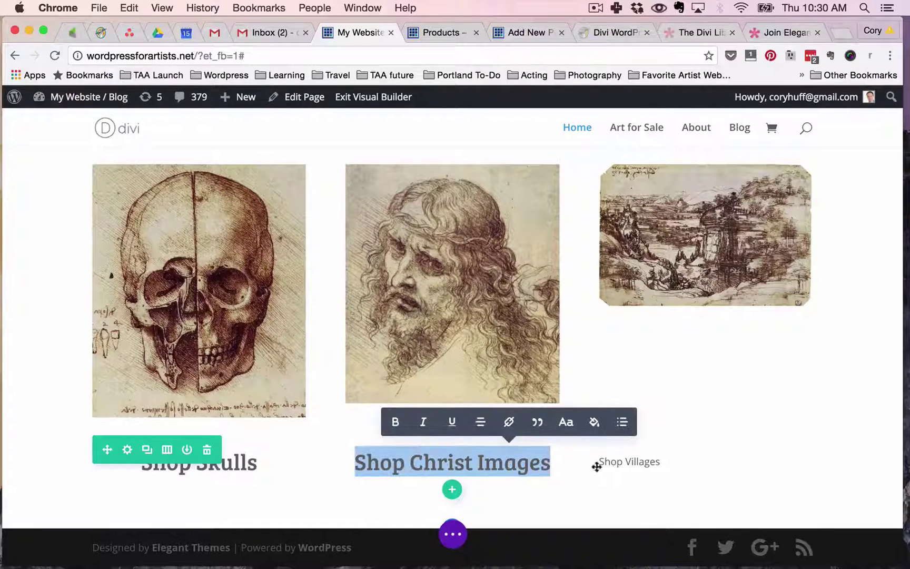
pyautogui.tripleClick(642, 463)
pyautogui.press('super+v')
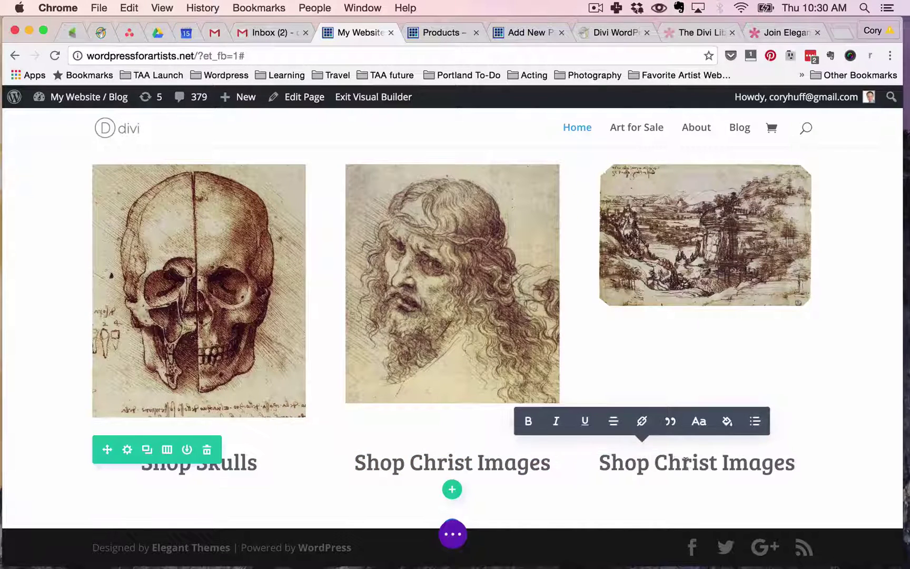
pyautogui.tripleClick(687, 463)
pyautogui.write('Shop ')
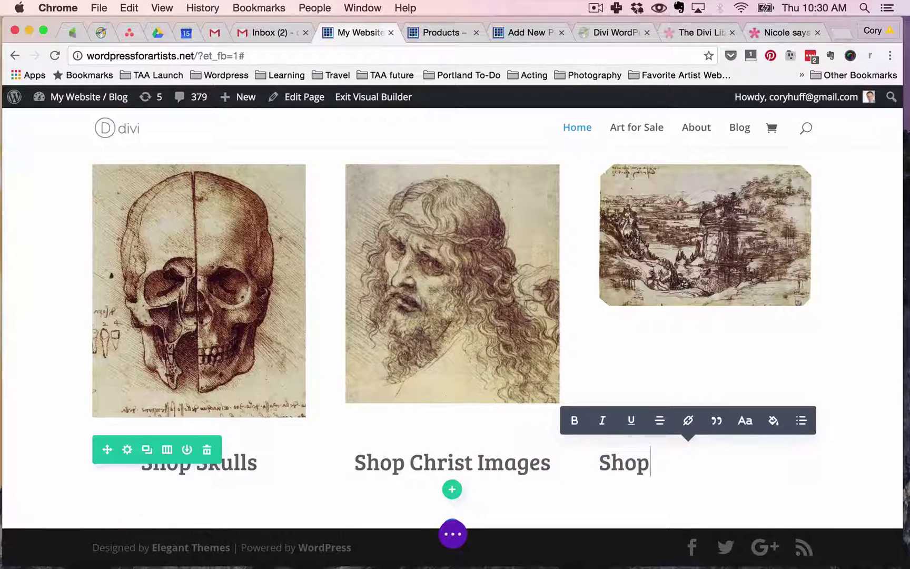
pyautogui.write('Villages')
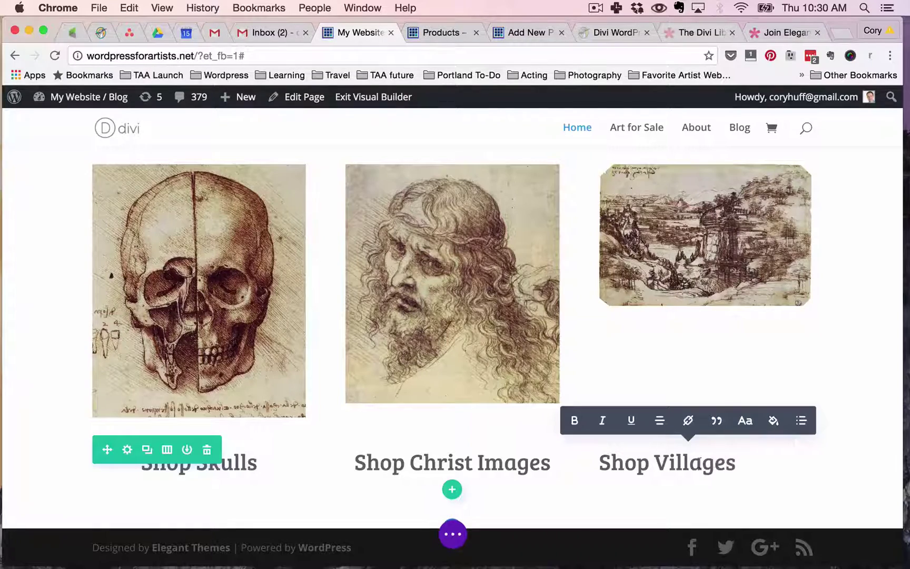
pyautogui.click(659, 419)
pyautogui.click(659, 419)
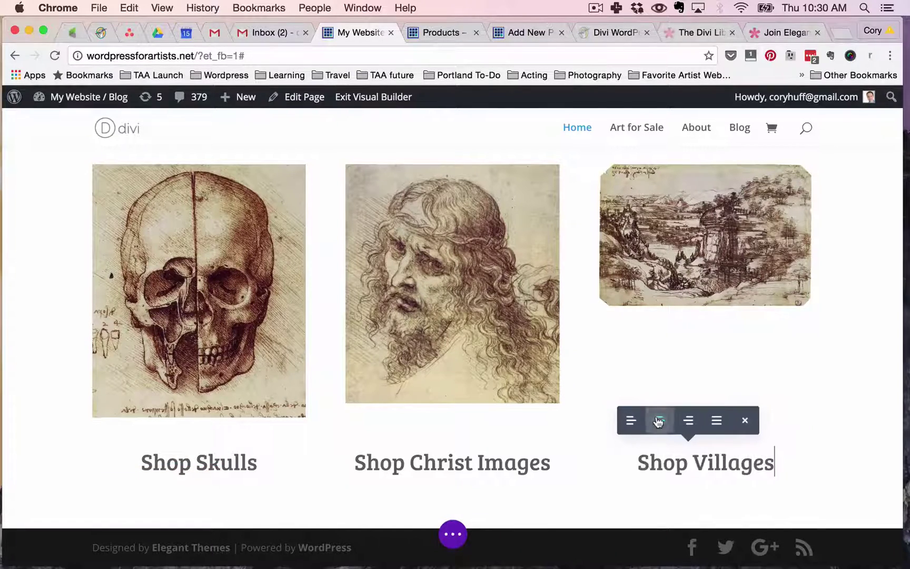
# Cancel the open Slide Settings and open the Shop Fine Art slide's settings from the hero slider
pyautogui.scroll(6, 59, 340)
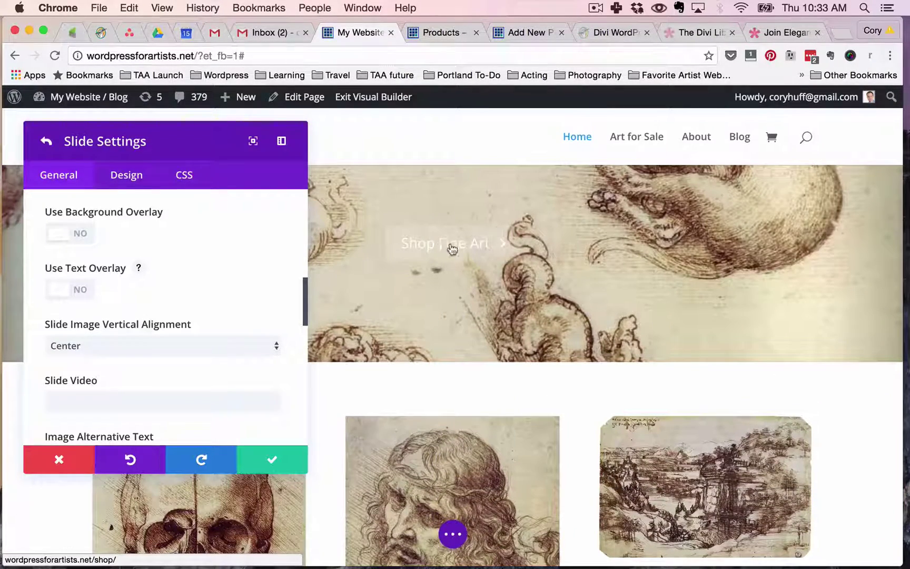
pyautogui.scroll(5, 199, 270)
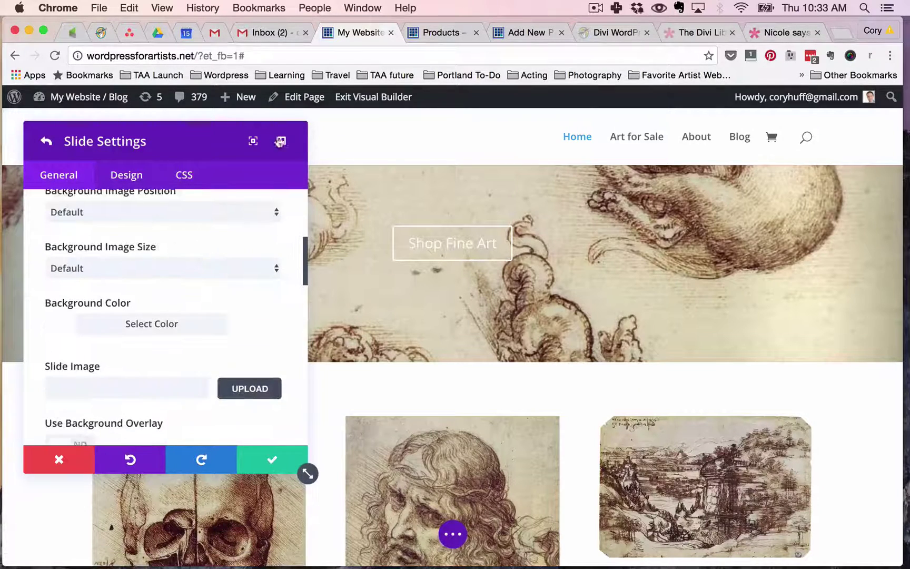
pyautogui.click(76, 461)
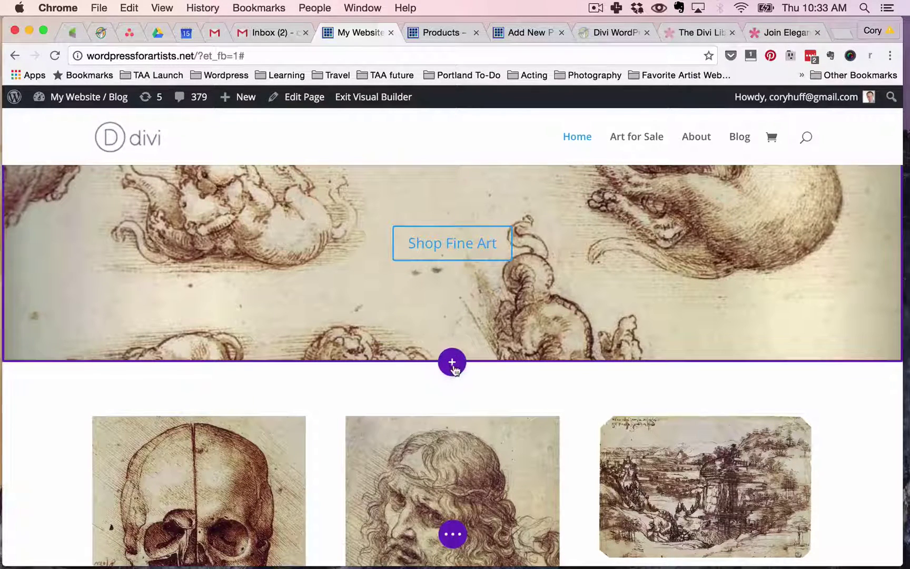
pyautogui.moveTo(321, 264)
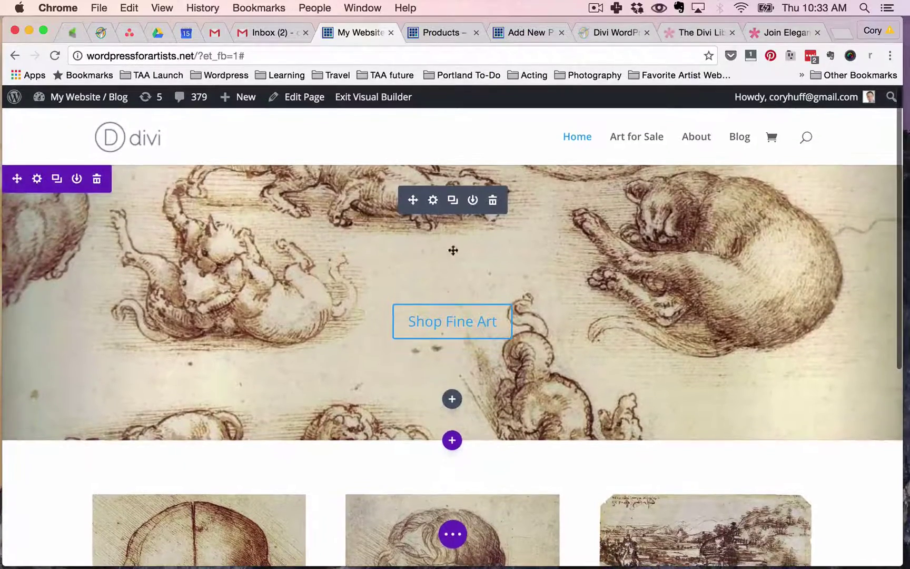
pyautogui.click(433, 200)
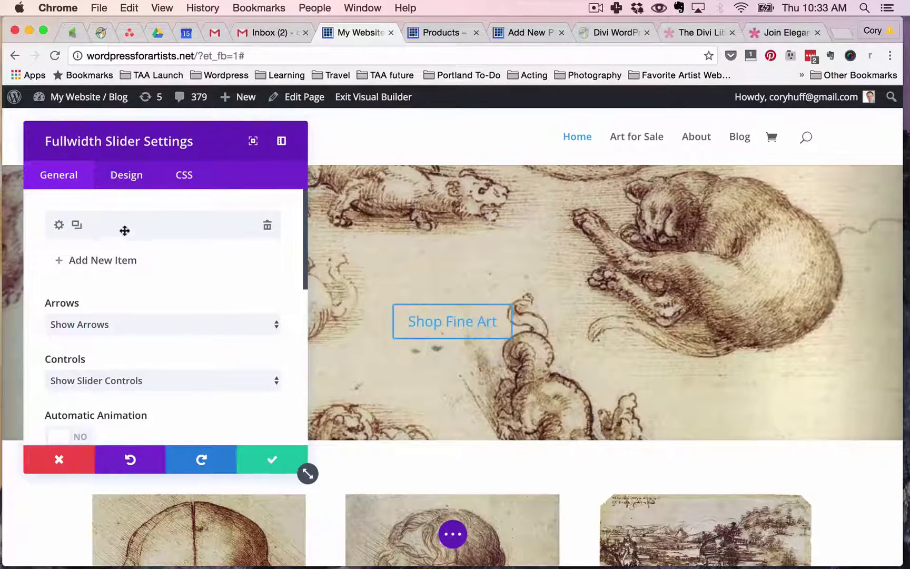
pyautogui.click(59, 225)
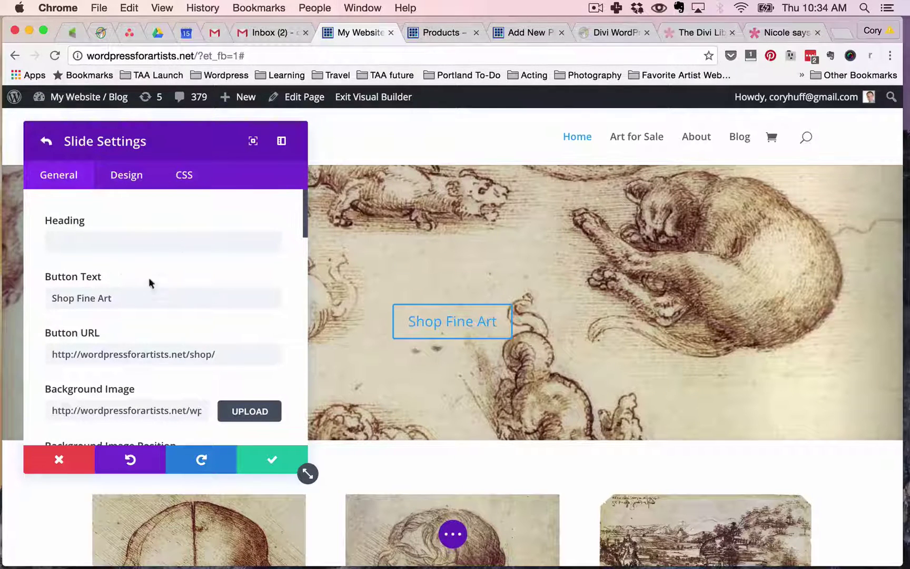
pyautogui.scroll(-3, 170, 266)
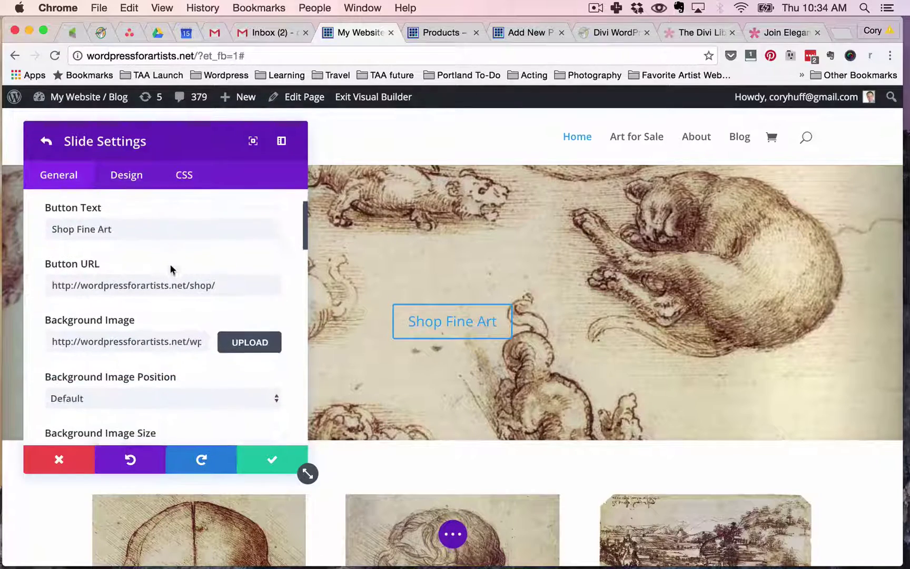
pyautogui.scroll(-5, 150, 303)
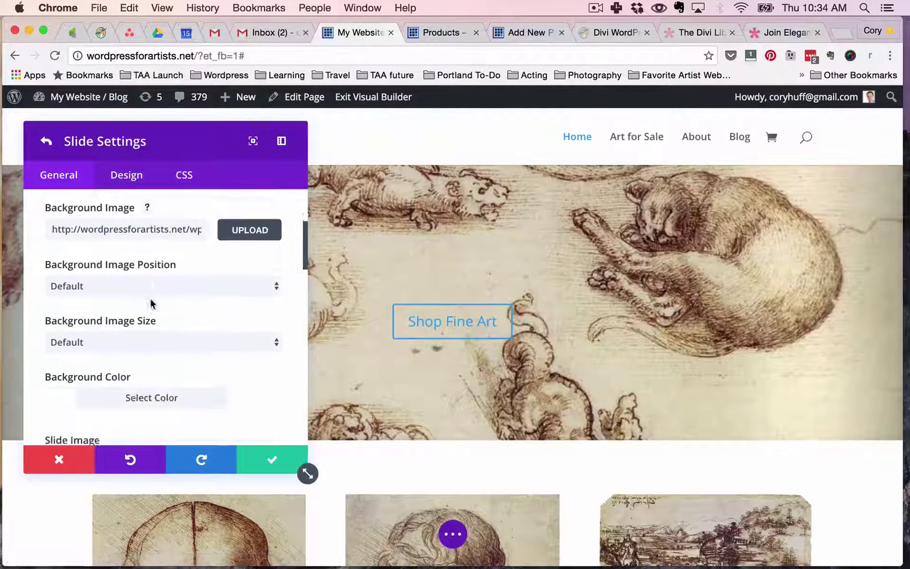
pyautogui.scroll(-10, 152, 305)
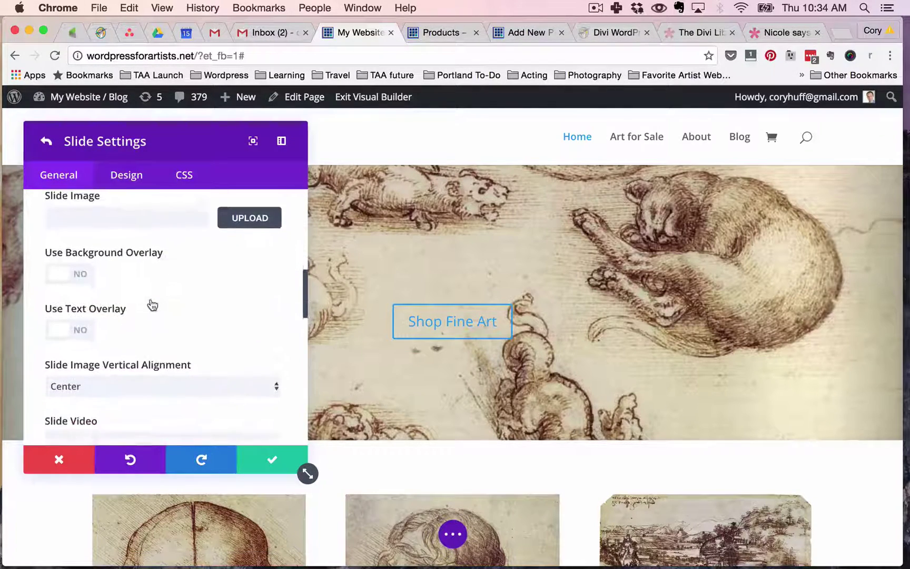
# Switch the slide text colour to Light, then back to Dark
pyautogui.scroll(-2, 126, 321)
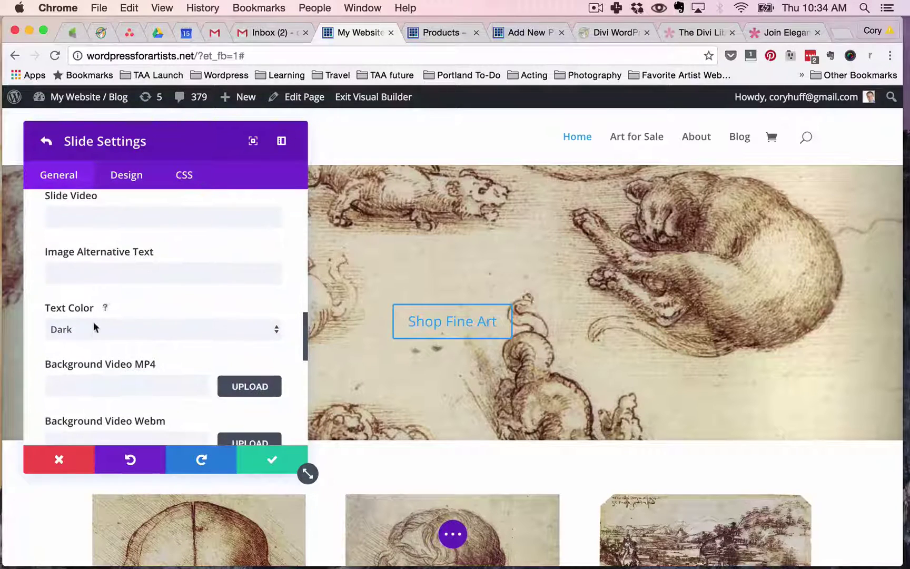
pyautogui.click(95, 327)
pyautogui.click(96, 318)
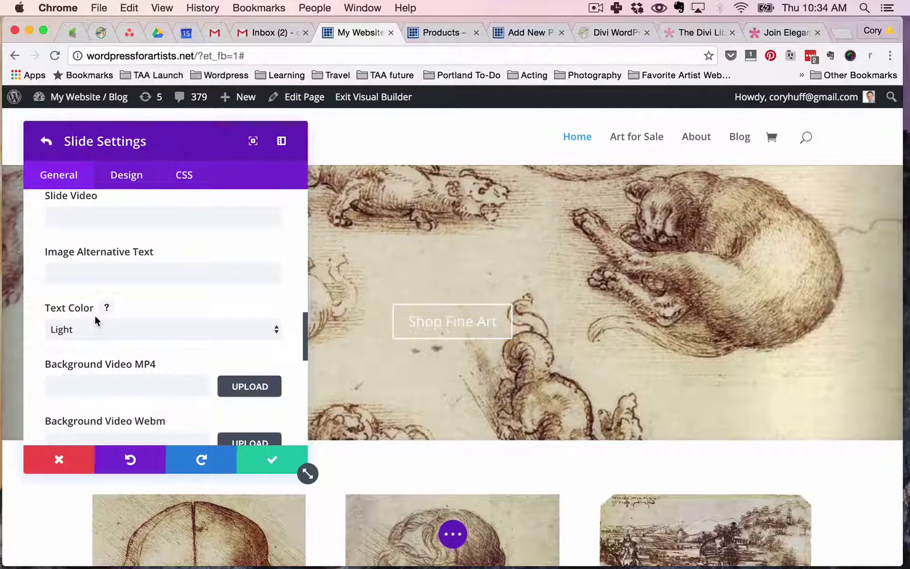
pyautogui.click(92, 336)
pyautogui.click(90, 342)
pyautogui.scroll(-5, 169, 299)
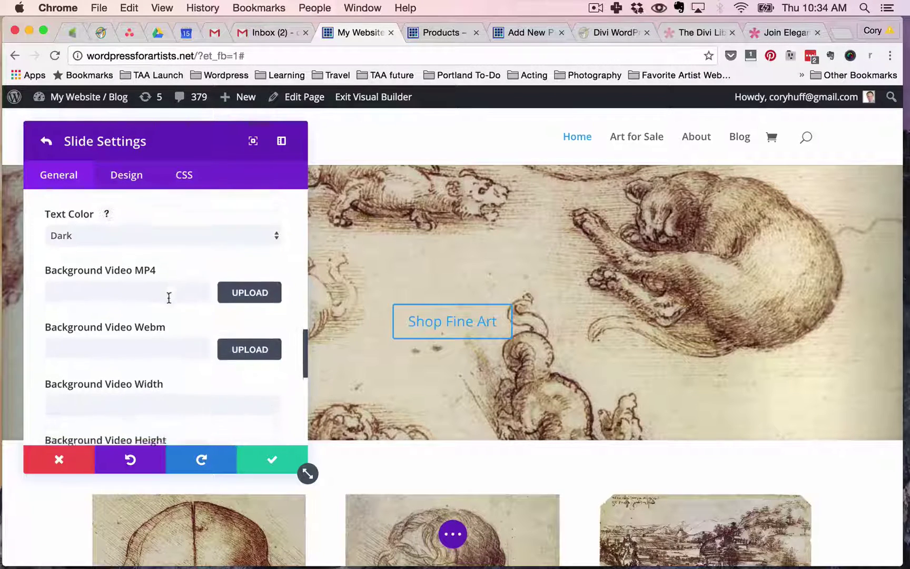
pyautogui.scroll(10, 168, 299)
pyautogui.scroll(4, 169, 298)
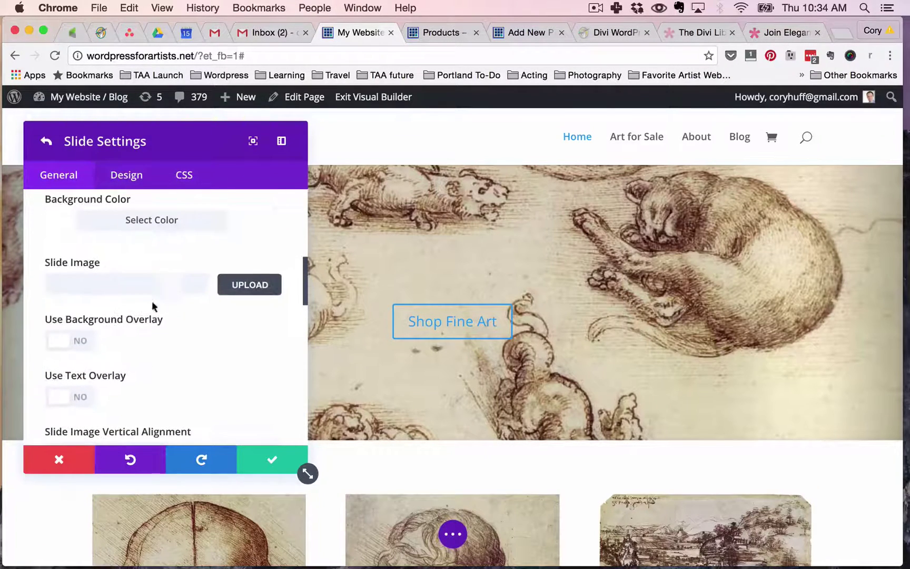
# Try the background and text overlays, leave both off, and save the slide
pyautogui.click(68, 346)
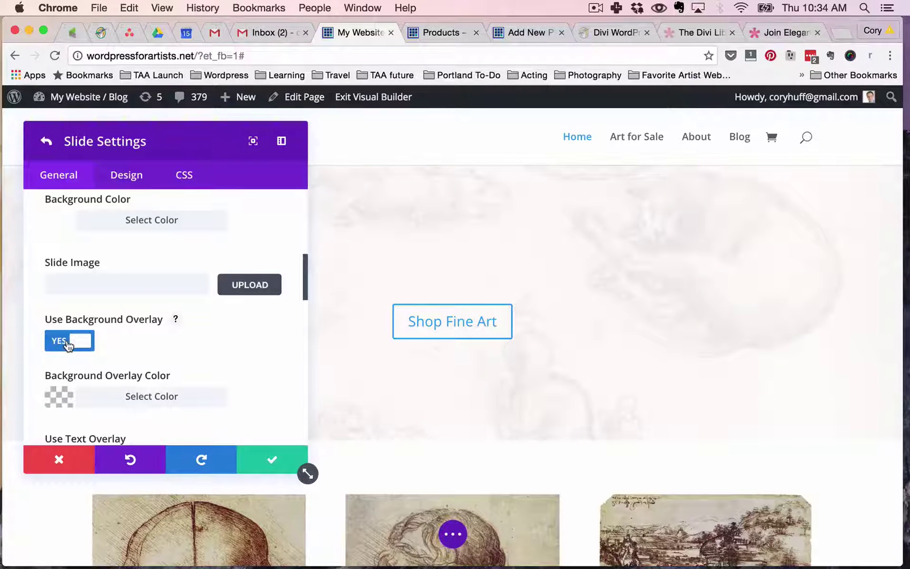
pyautogui.click(68, 342)
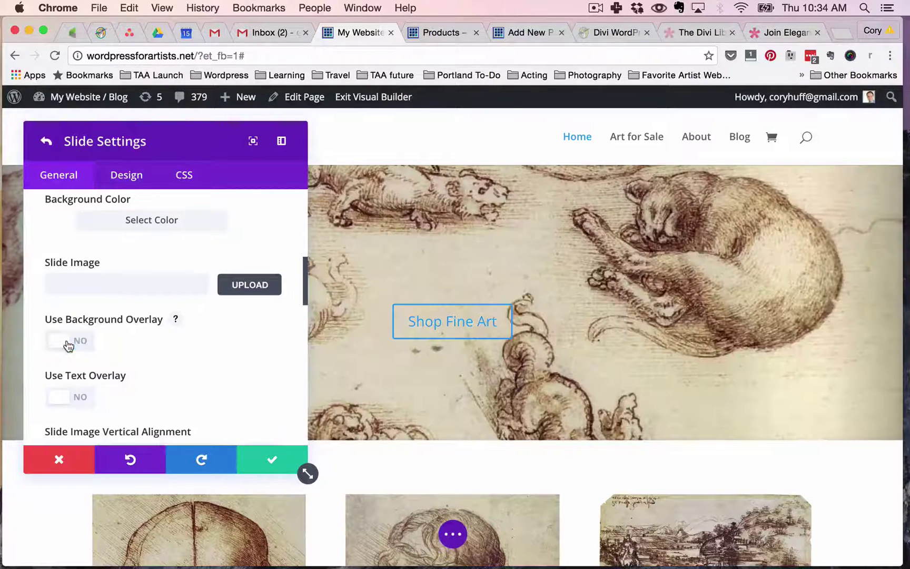
pyautogui.click(59, 399)
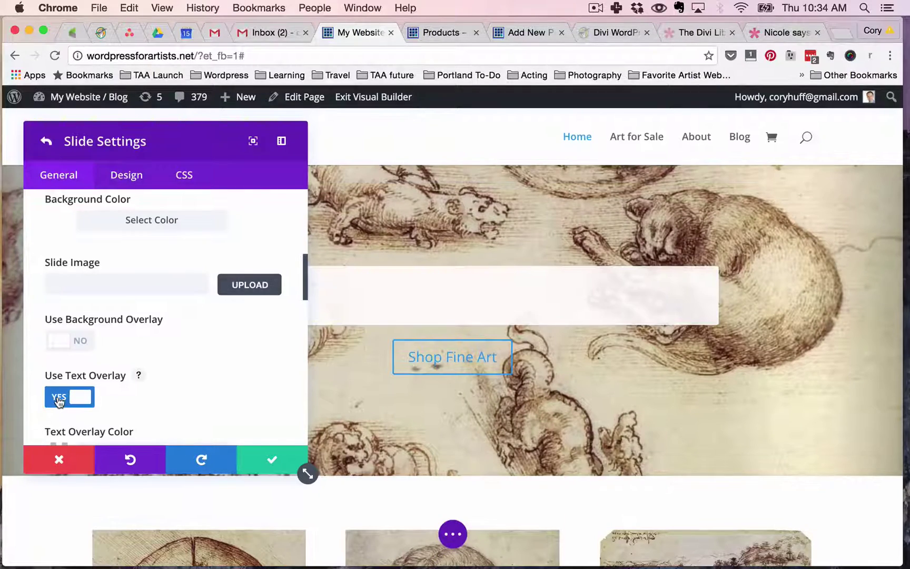
pyautogui.click(59, 399)
pyautogui.scroll(-4, 162, 343)
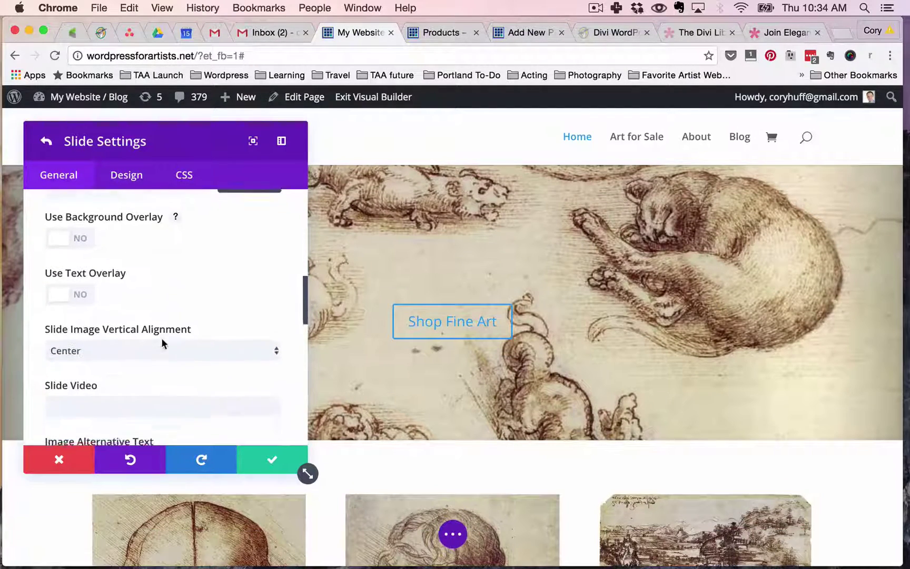
pyautogui.scroll(11, 130, 336)
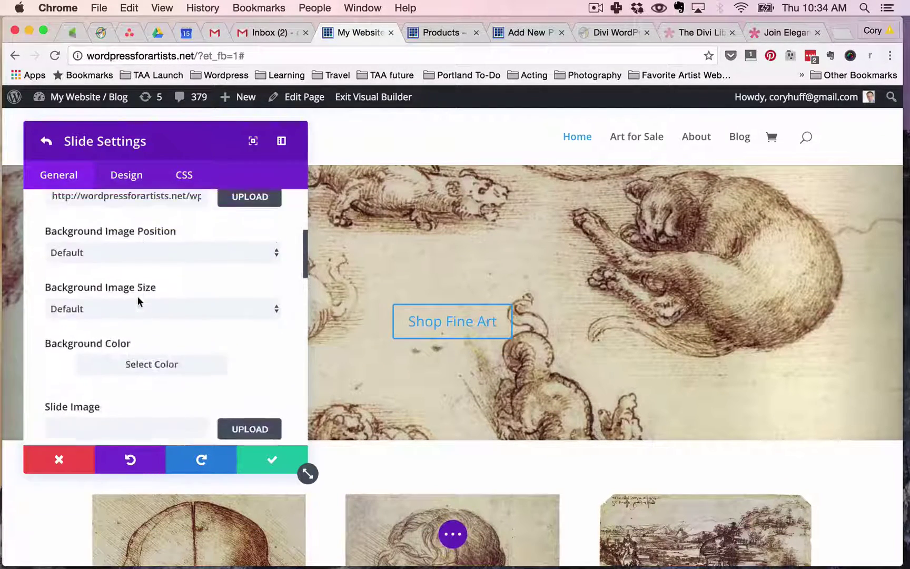
pyautogui.scroll(6, 159, 262)
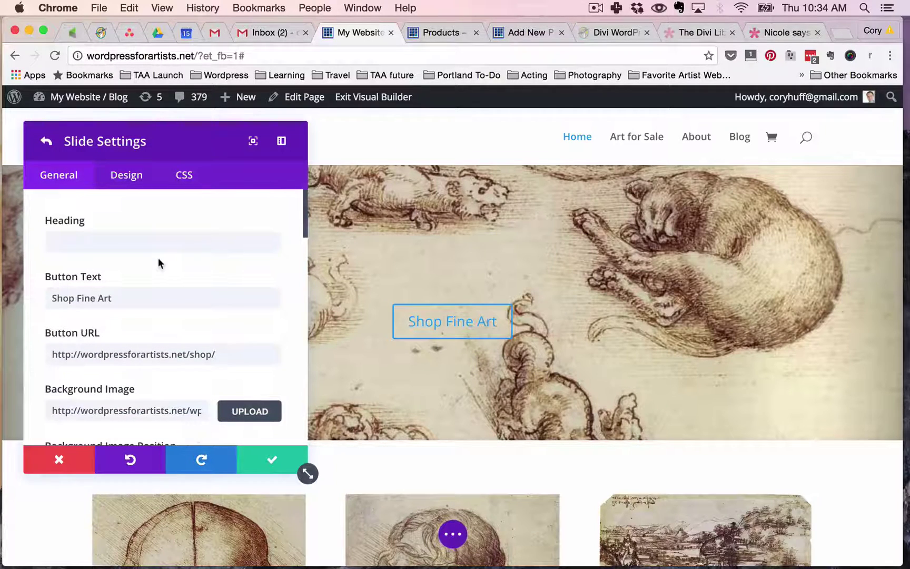
pyautogui.click(273, 462)
# Save the slider settings and select the whole Shop Skulls heading
pyautogui.click(267, 466)
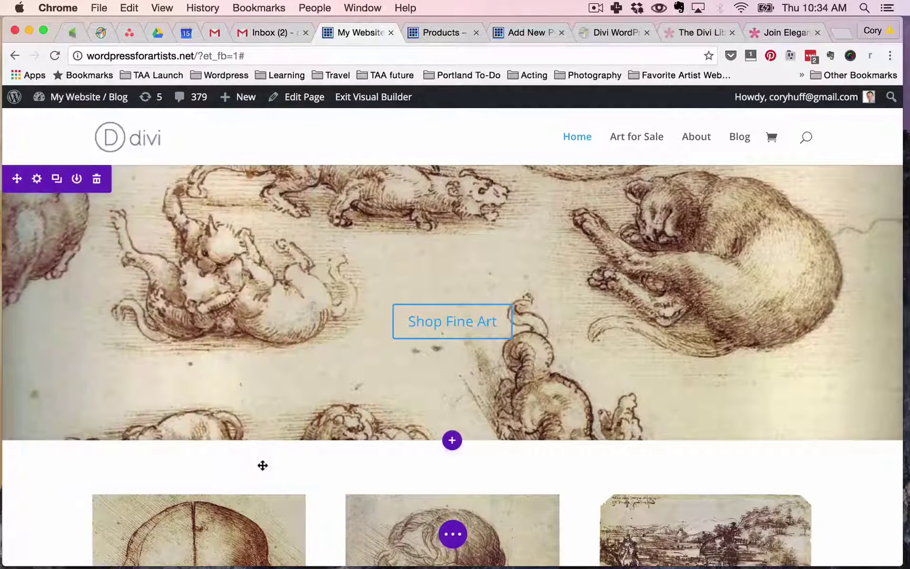
pyautogui.scroll(-7, 326, 401)
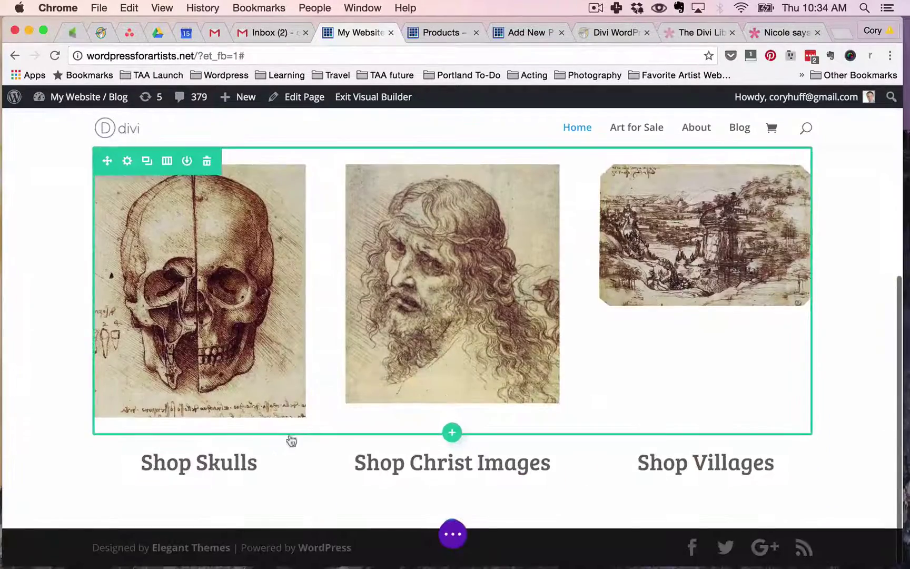
pyautogui.tripleClick(244, 459)
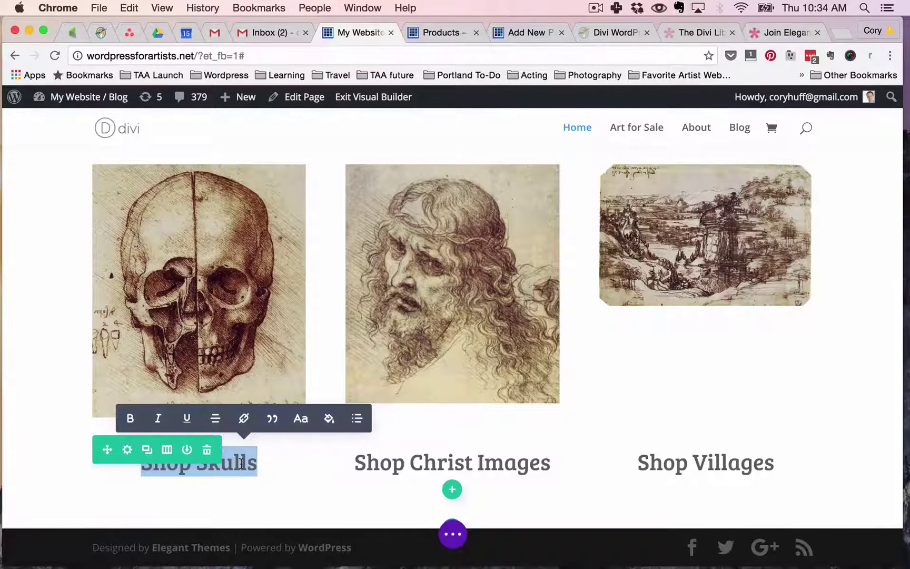
pyautogui.click(304, 420)
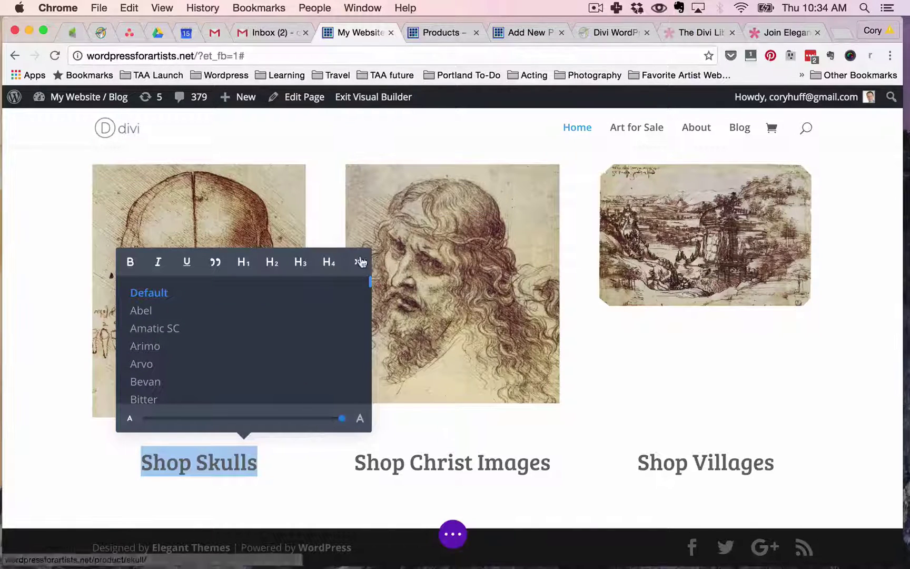
pyautogui.click(360, 261)
# Try dark red, yellow, purple and teal on Shop Skulls, then reset it to grey #666666
pyautogui.click(329, 419)
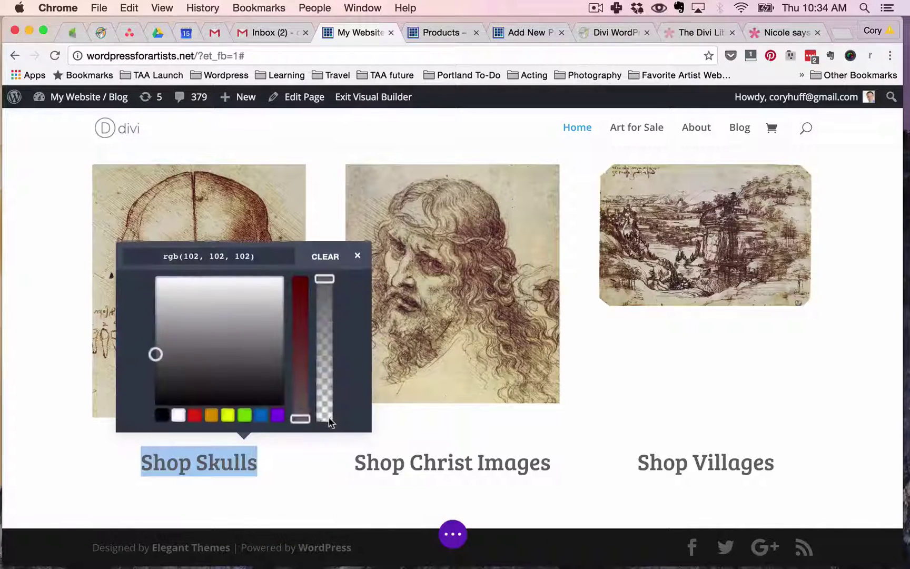
pyautogui.click(300, 283)
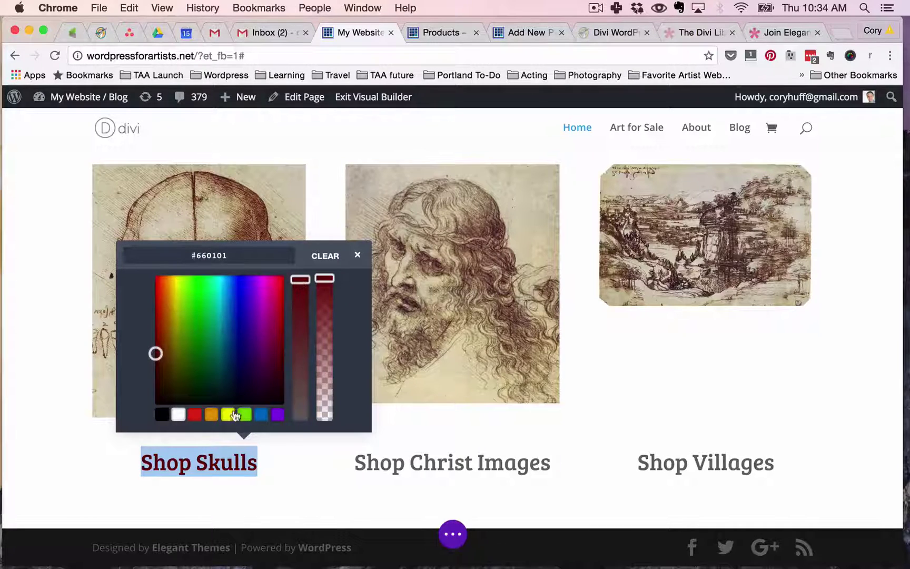
pyautogui.click(228, 415)
pyautogui.click(249, 332)
pyautogui.click(219, 303)
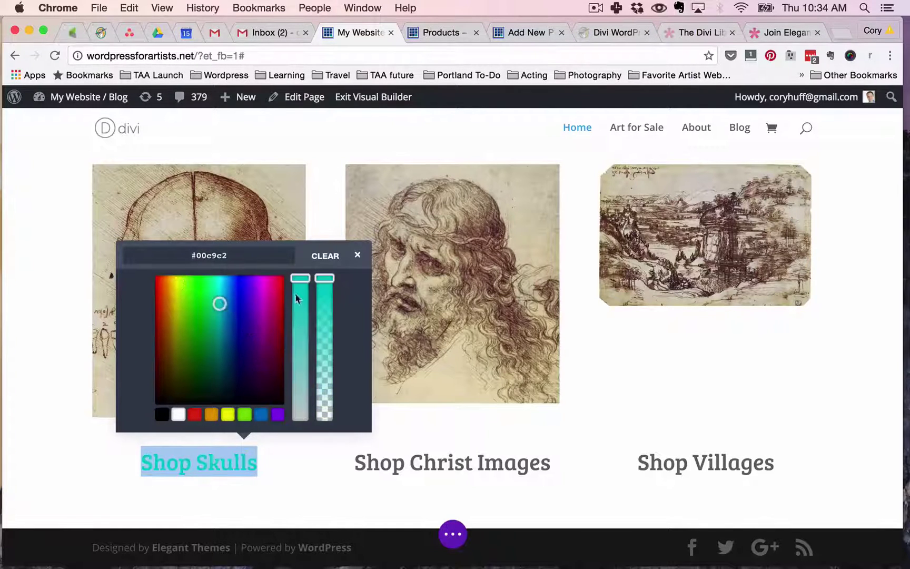
pyautogui.click(328, 258)
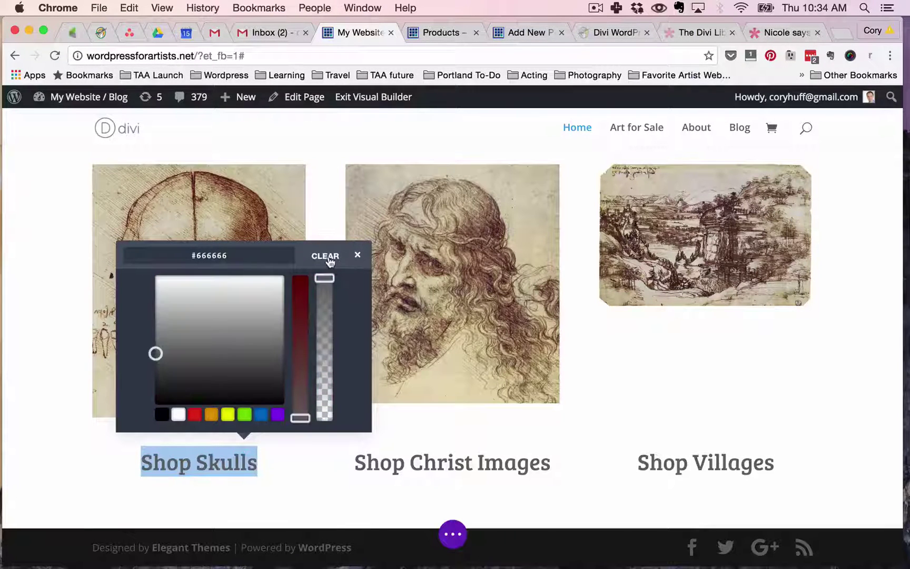
pyautogui.click(359, 257)
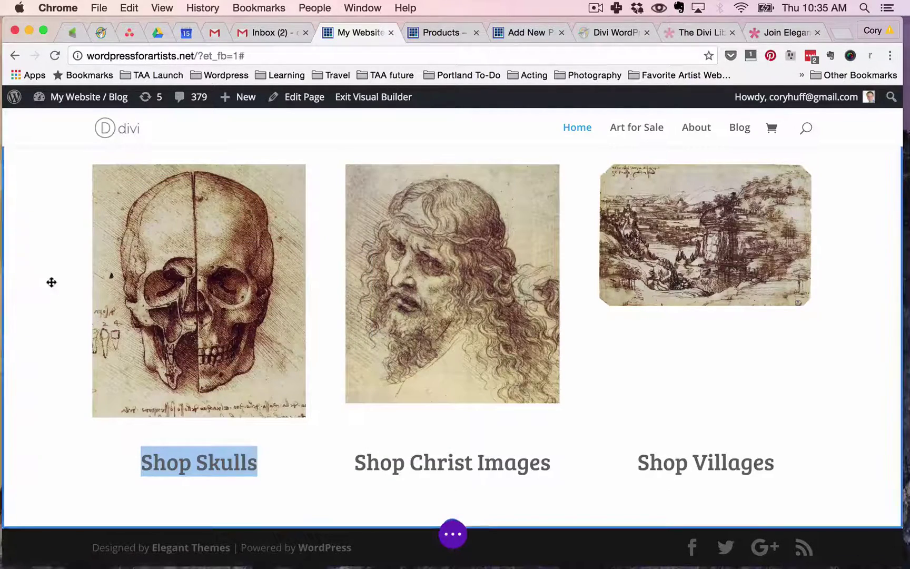
# Expand the bottom settings bar and save the homepage changes
pyautogui.scroll(5, 163, 322)
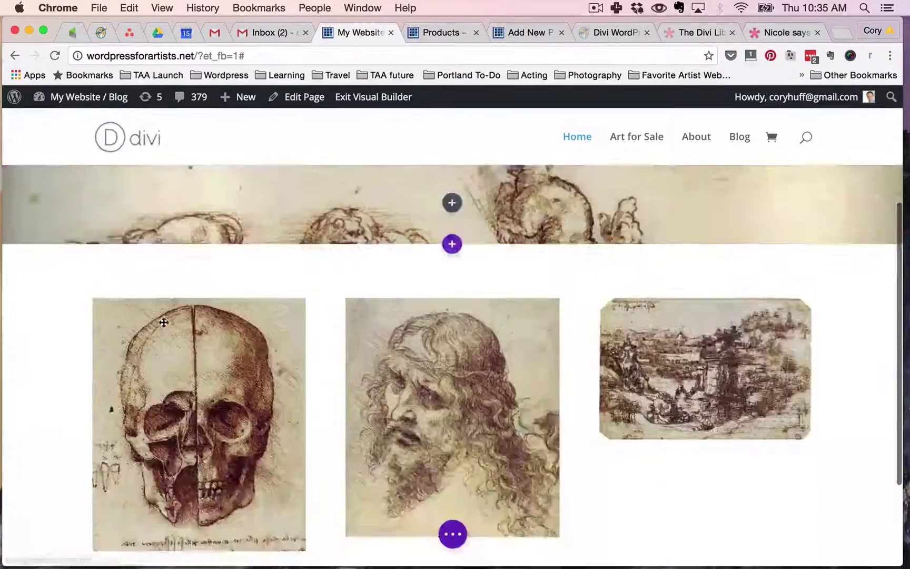
pyautogui.scroll(-5, 167, 325)
pyautogui.click(453, 535)
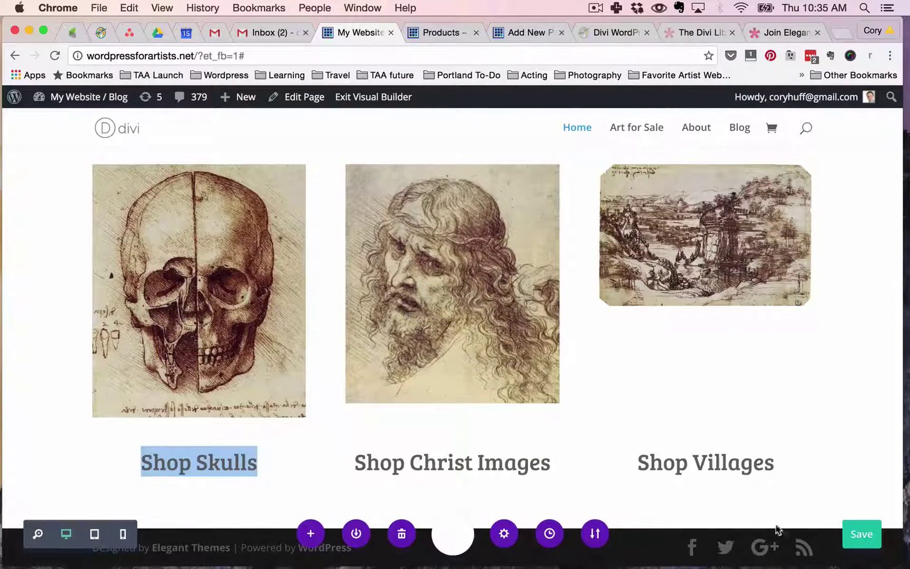
pyautogui.click(862, 536)
pyautogui.scroll(6, 530, 229)
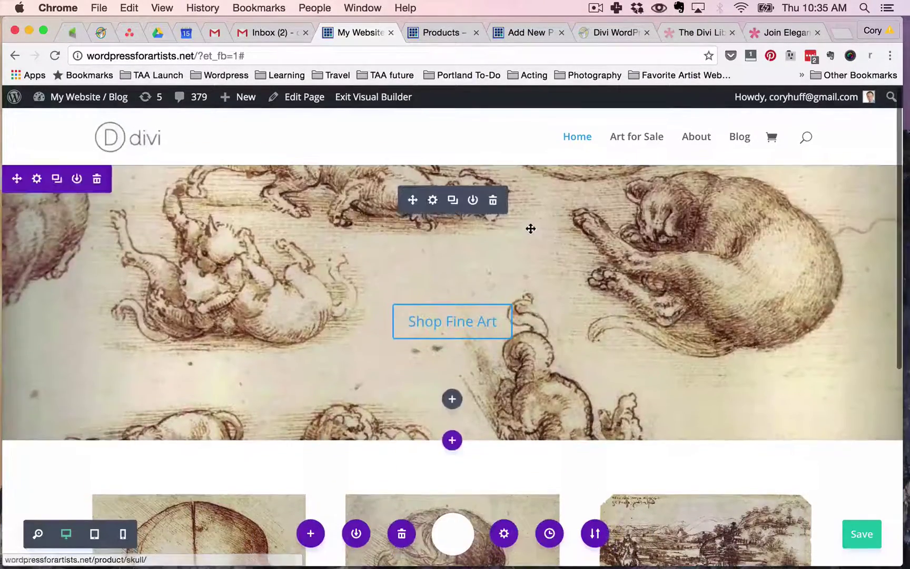
pyautogui.scroll(-5, 531, 229)
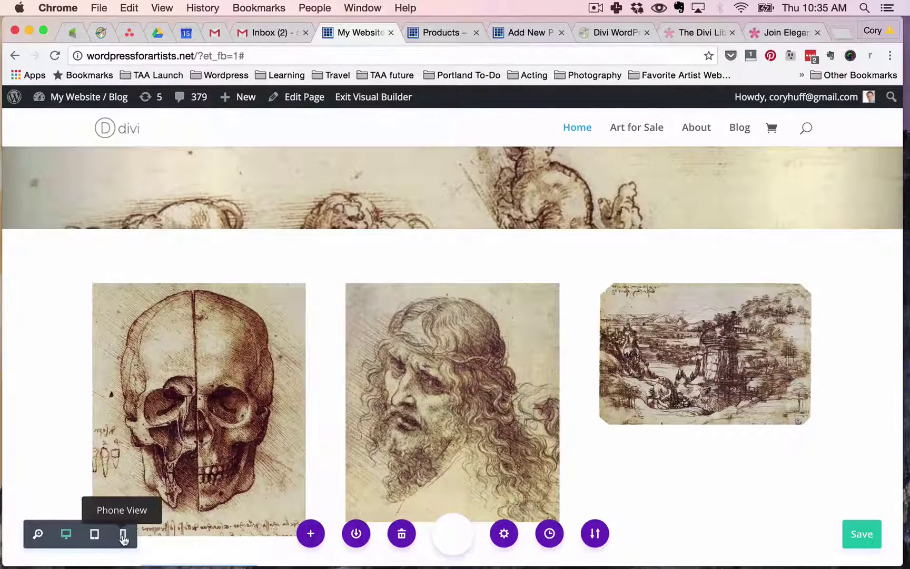
# Switch to Phone View and scroll through the homepage to check how sections stack
pyautogui.scroll(5, 173, 381)
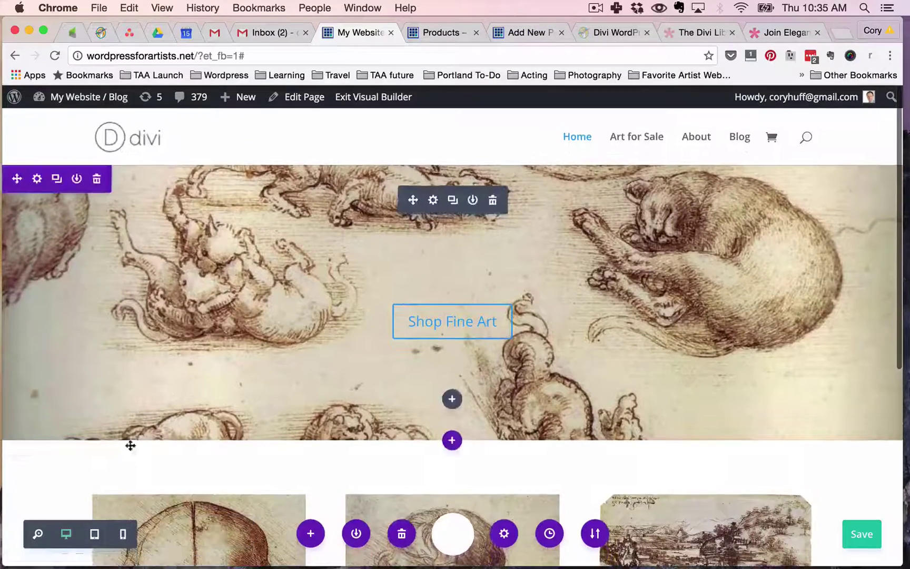
pyautogui.click(123, 534)
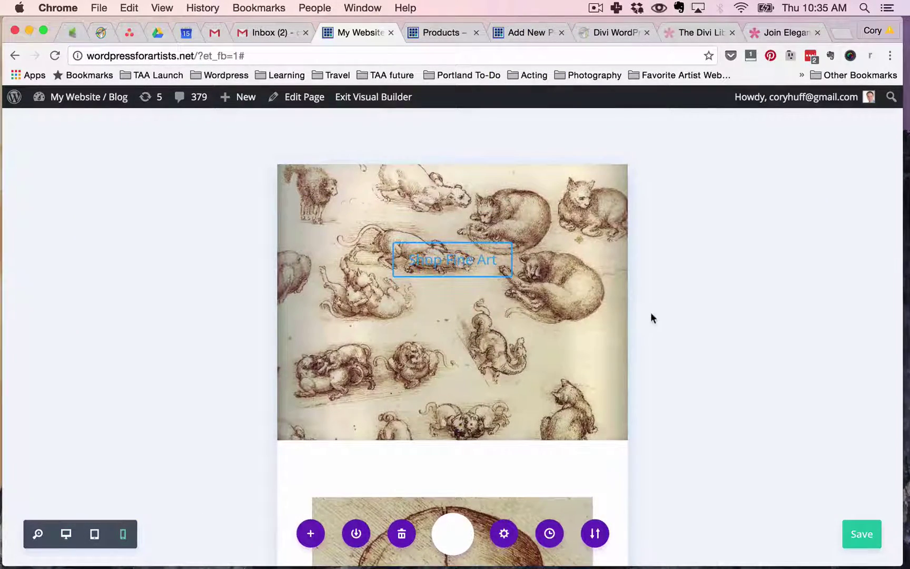
pyautogui.moveTo(624, 306)
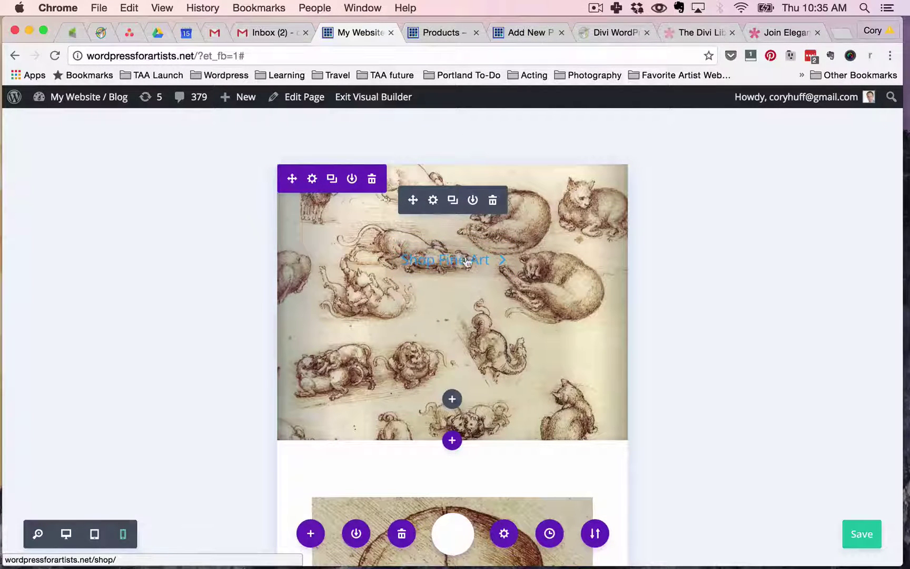
pyautogui.scroll(-6, 572, 335)
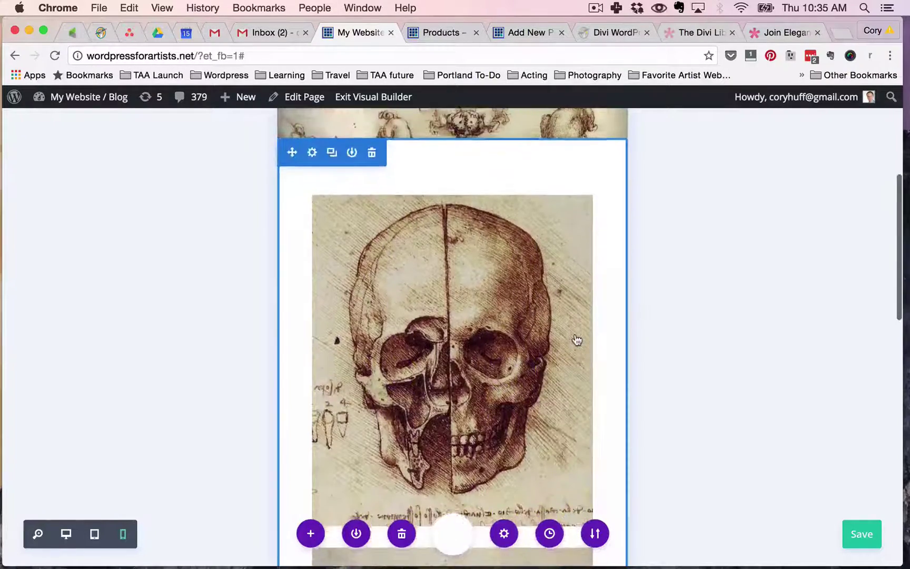
pyautogui.scroll(-15, 577, 339)
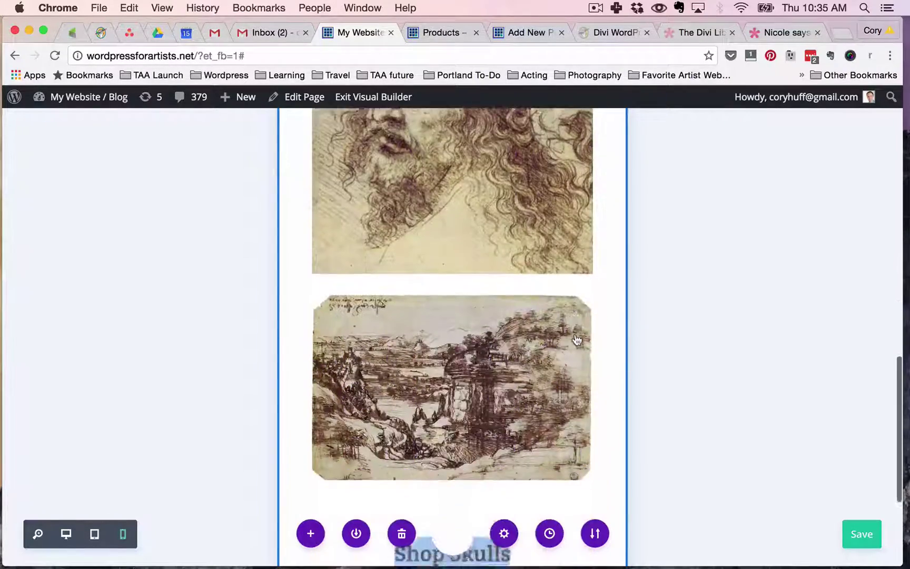
pyautogui.scroll(-4, 576, 340)
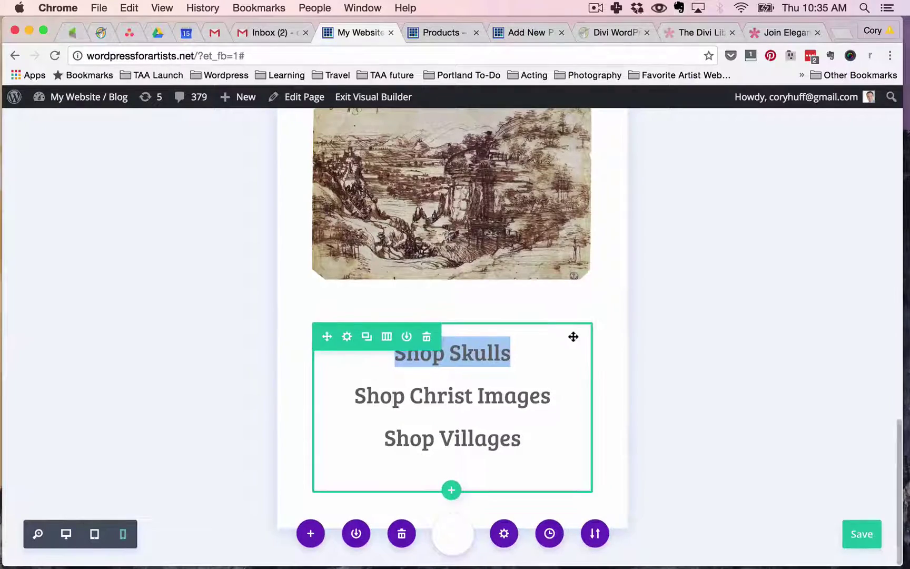
pyautogui.scroll(10, 479, 361)
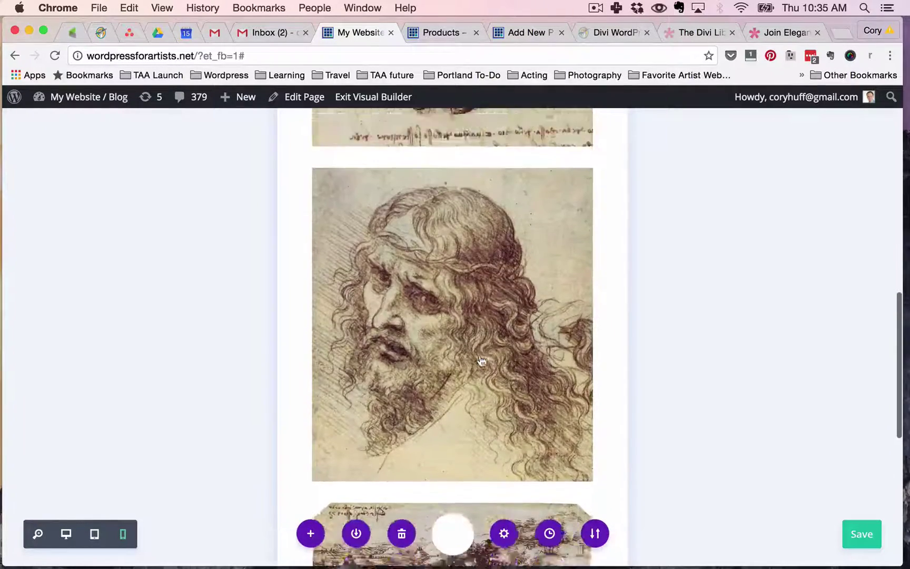
pyautogui.scroll(12, 480, 360)
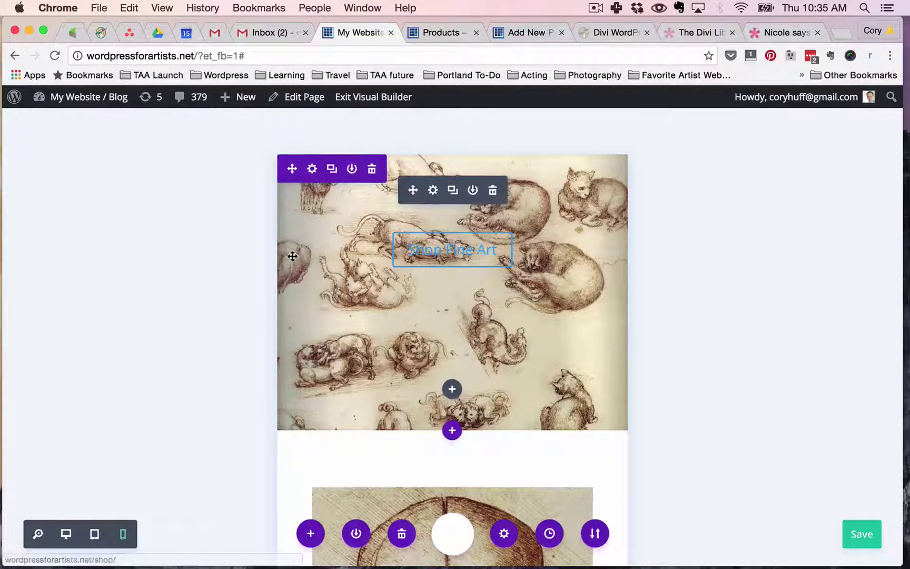
# Return to Desktop View, go to the Add New Post tab, and enable the Divi Builder
pyautogui.click(67, 534)
pyautogui.click(521, 32)
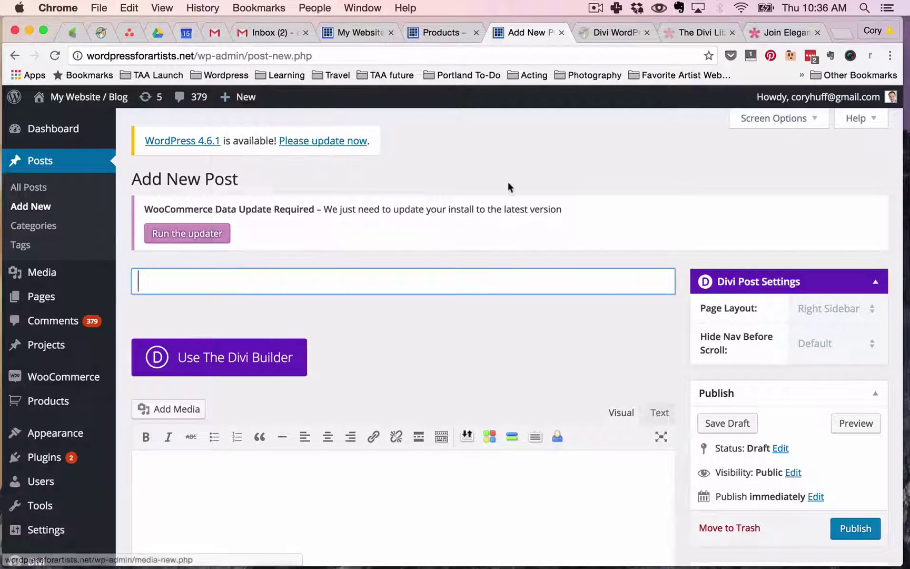
pyautogui.scroll(-5, 505, 337)
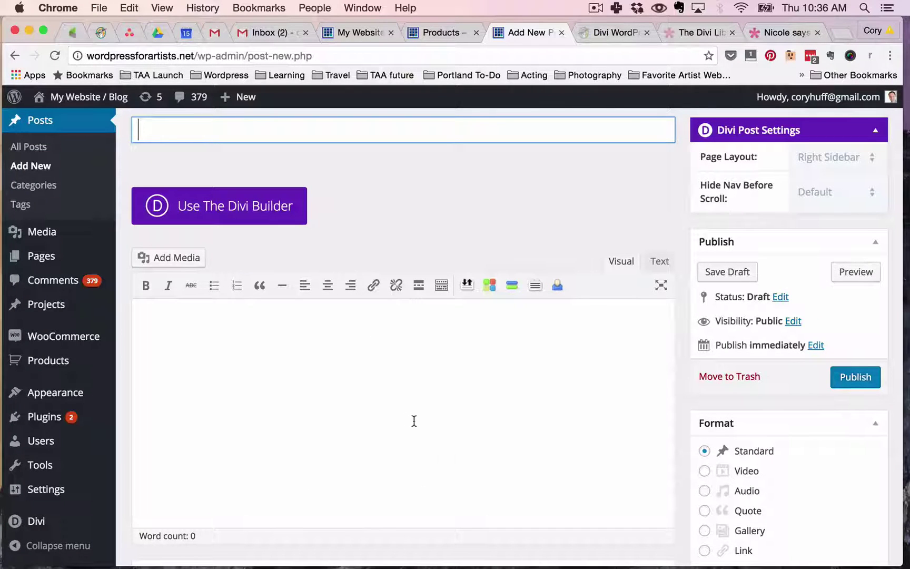
pyautogui.scroll(5, 445, 209)
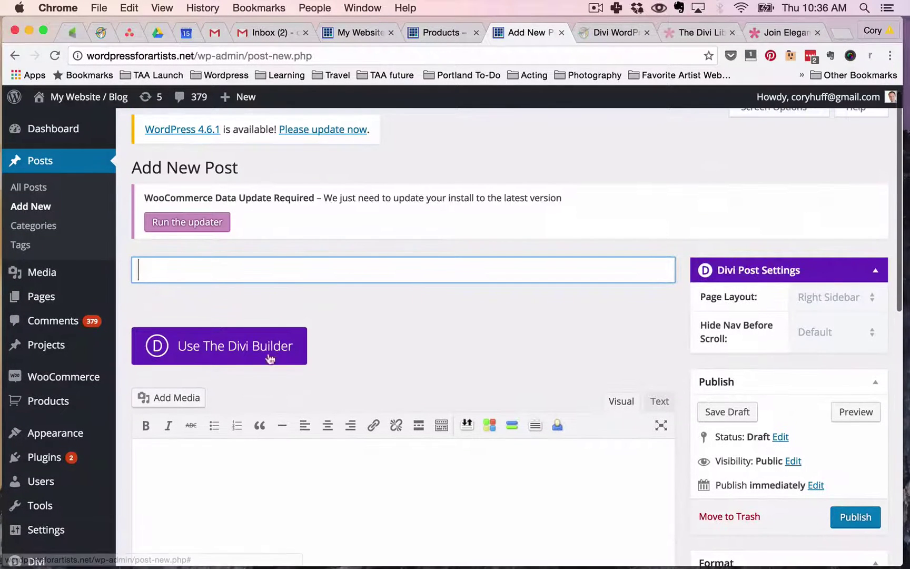
pyautogui.click(227, 352)
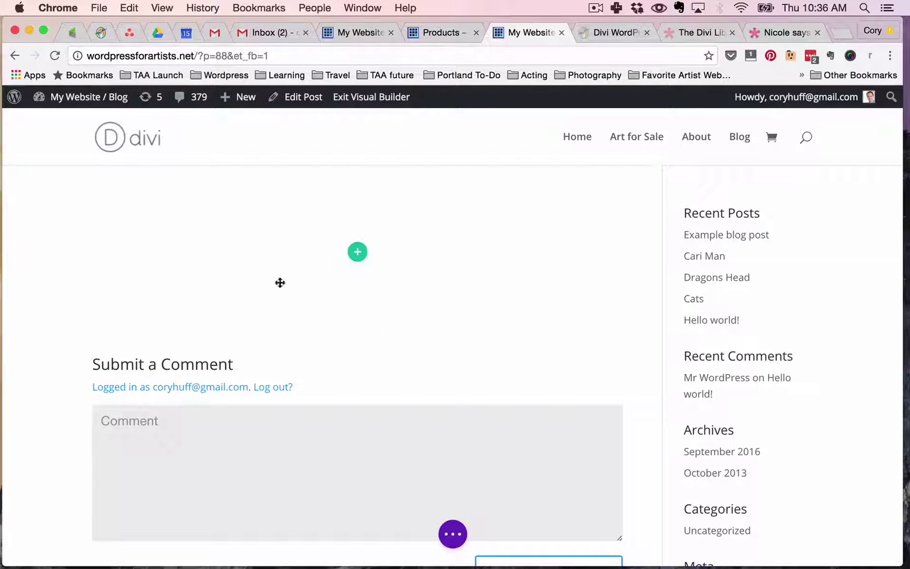
# Add a one-column row with a Text module to the new post
pyautogui.moveTo(246, 250)
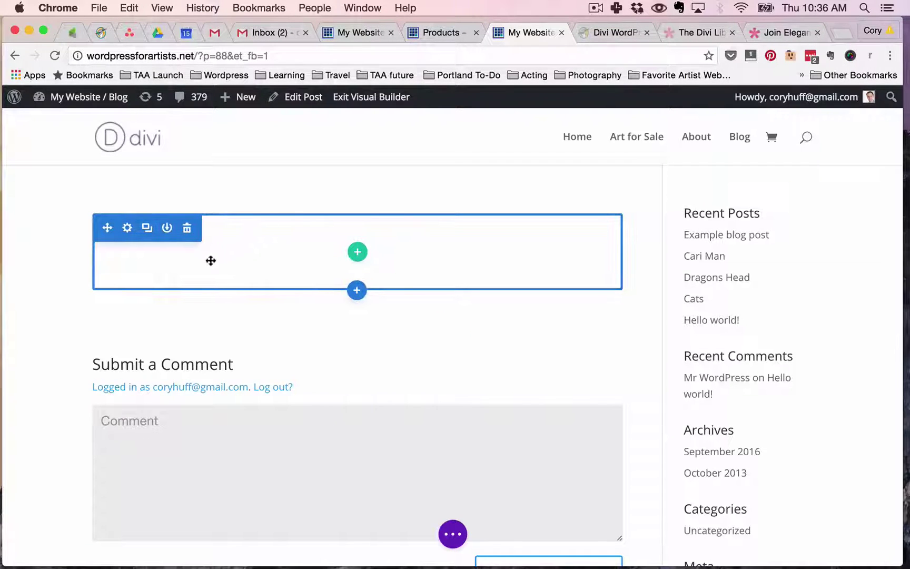
pyautogui.click(358, 252)
pyautogui.click(271, 371)
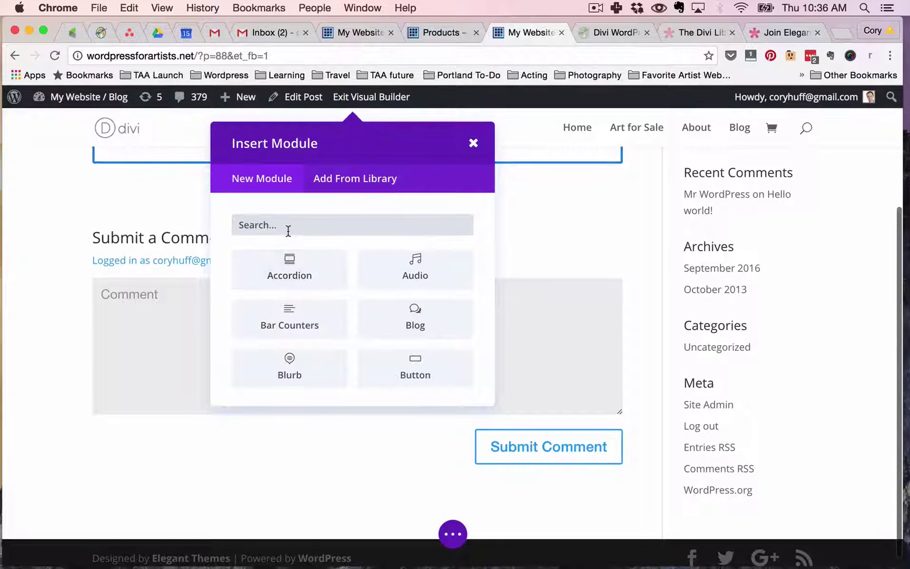
pyautogui.write('te')
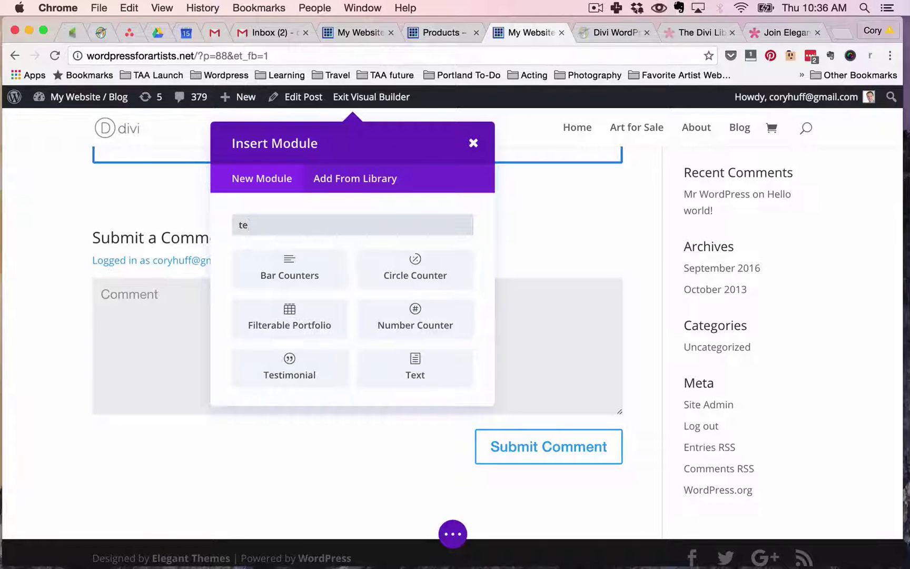
pyautogui.write('xt')
pyautogui.click(306, 263)
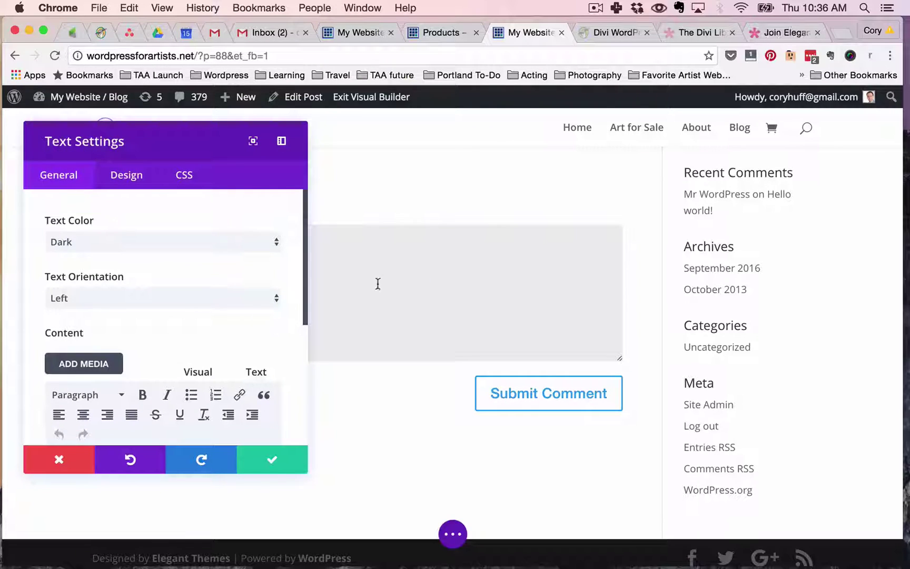
pyautogui.click(272, 459)
pyautogui.click(297, 282)
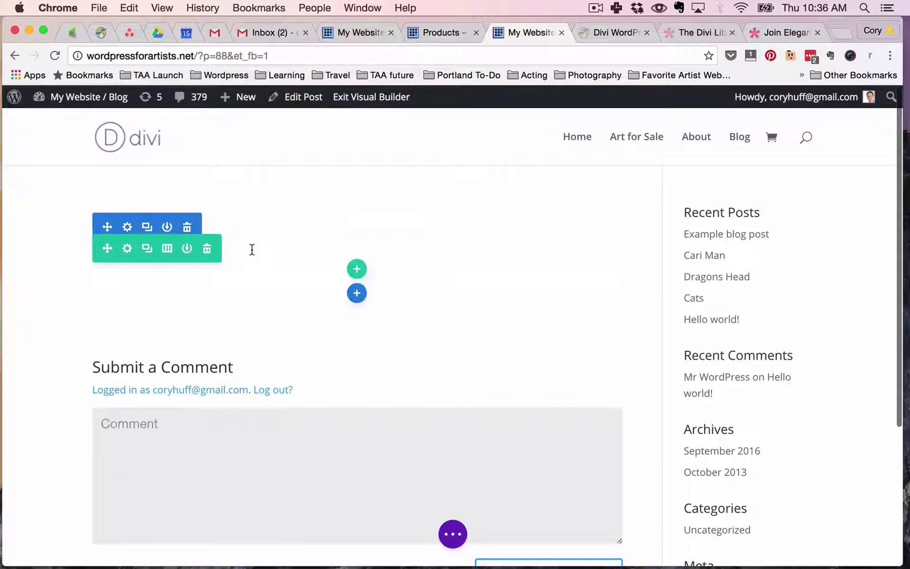
# Capitalize the first letter so the text reads 'Just start typing'
pyautogui.click(252, 249)
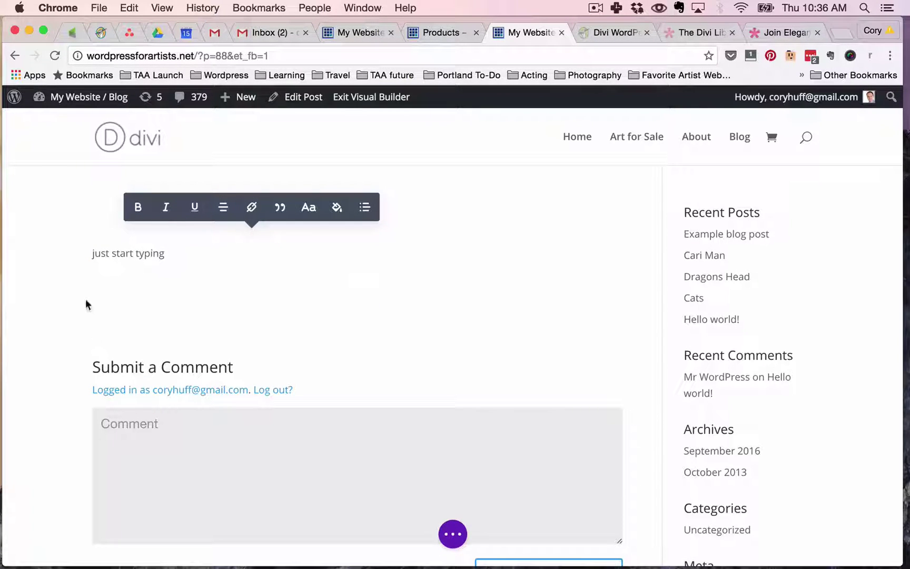
pyautogui.press('super+Left')
pyautogui.press('BackSpace')
pyautogui.write('J')
pyautogui.moveTo(224, 278)
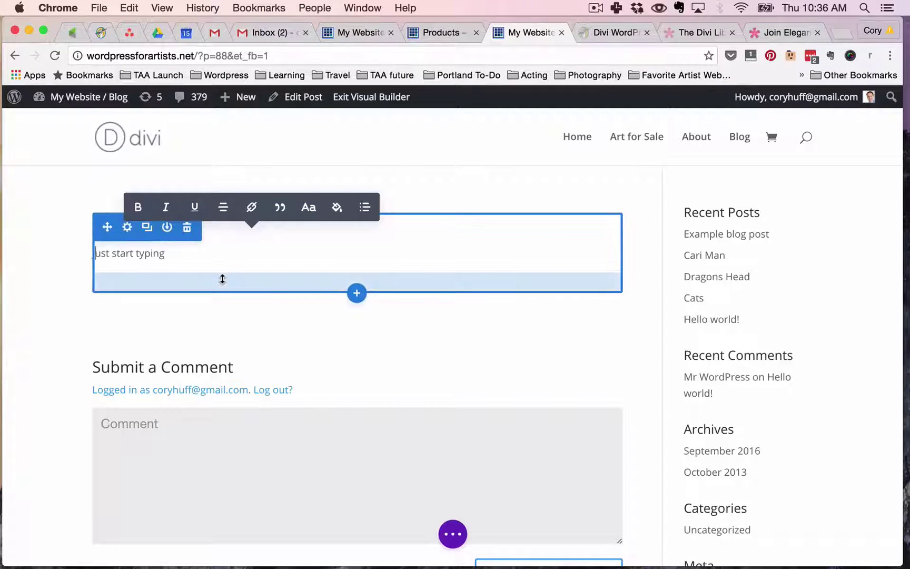
# Add a new row below the text split into two-thirds and one-third columns
pyautogui.click(358, 295)
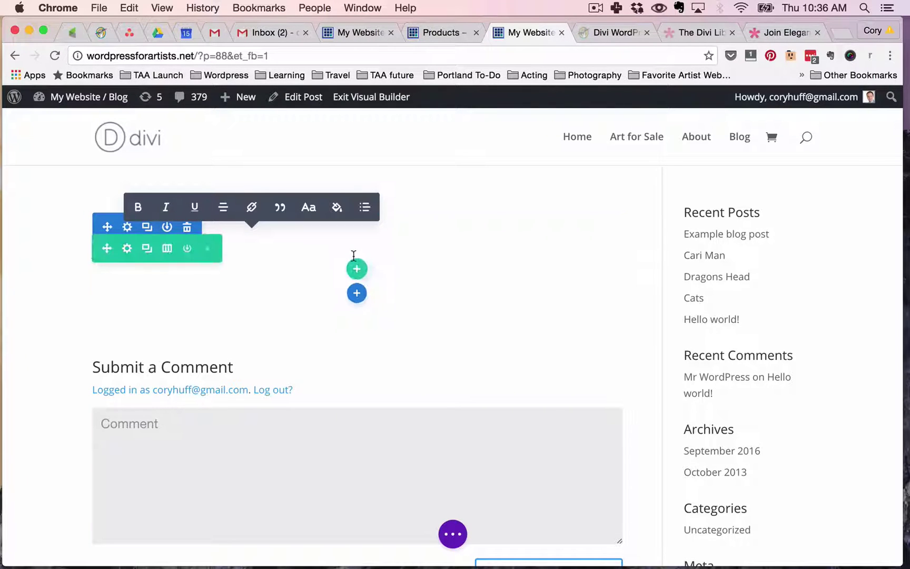
pyautogui.click(357, 269)
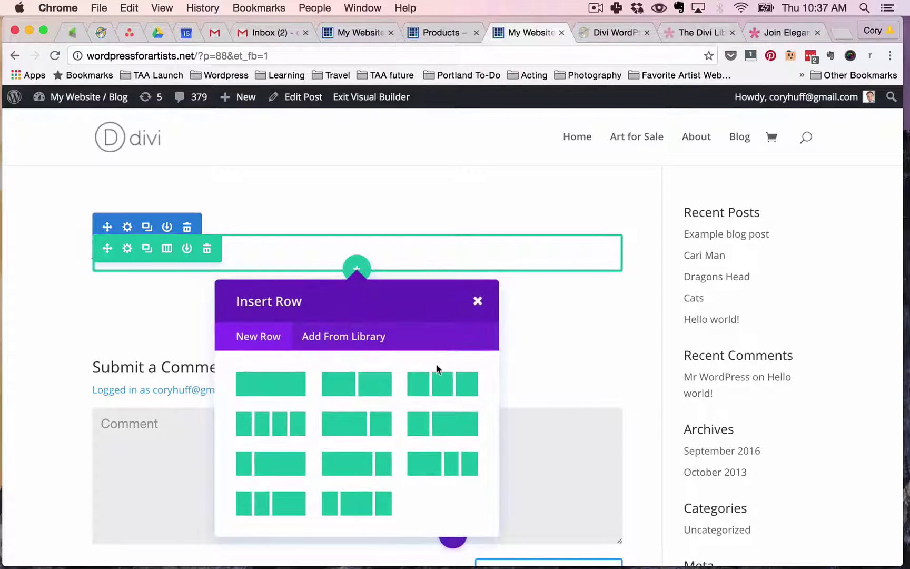
pyautogui.click(344, 423)
pyautogui.scroll(-3, 358, 389)
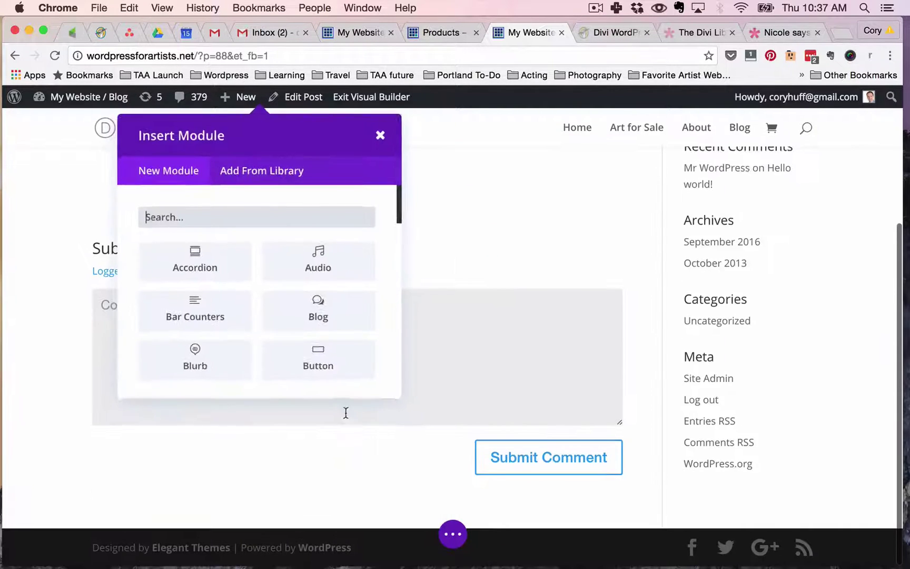
pyautogui.scroll(1, 423, 223)
pyautogui.scroll(5, 472, 197)
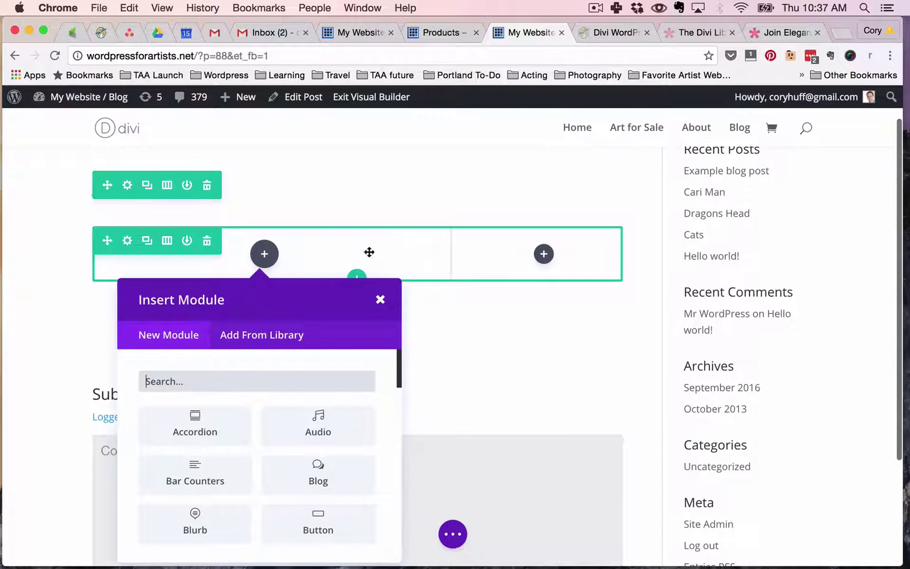
# Place an Image module with the skull drawing from the Media Library in the right column
pyautogui.click(543, 254)
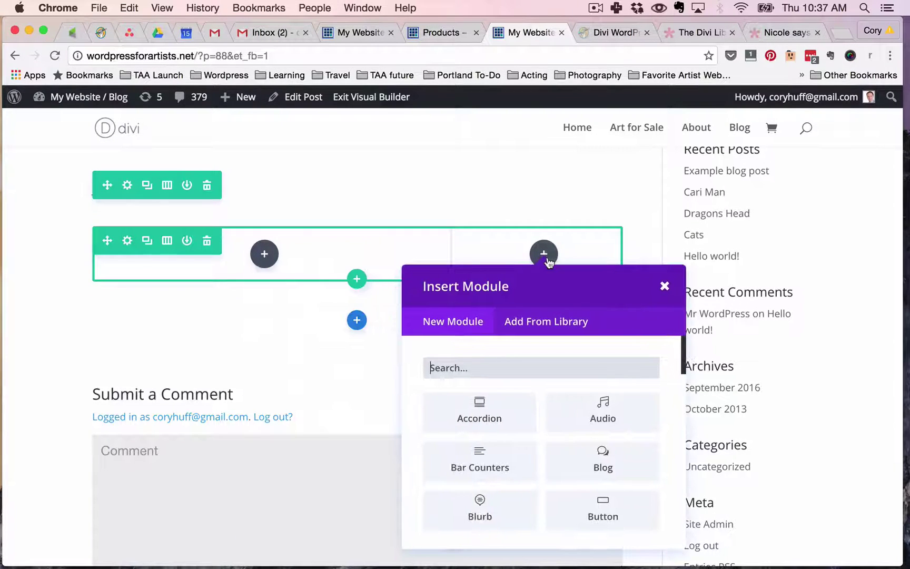
pyautogui.write('image')
pyautogui.click(487, 416)
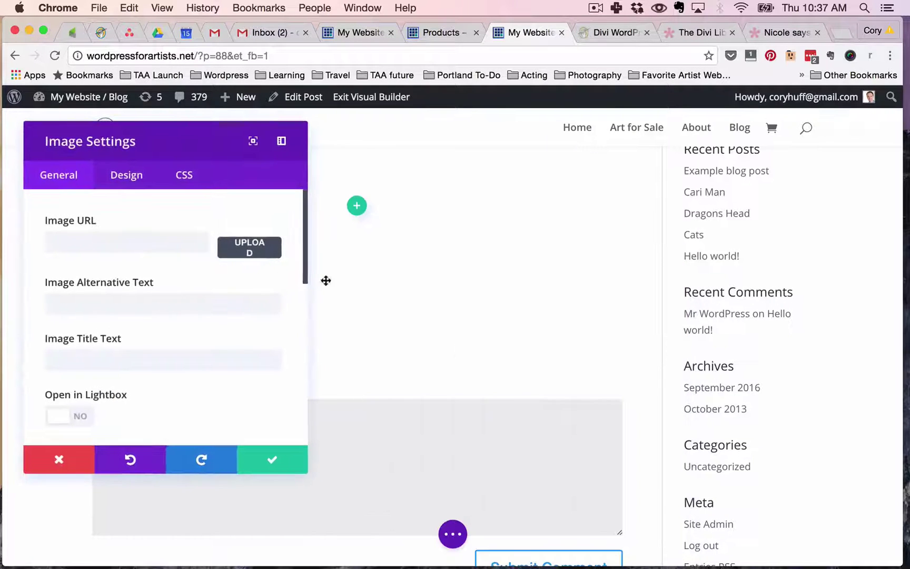
pyautogui.click(249, 245)
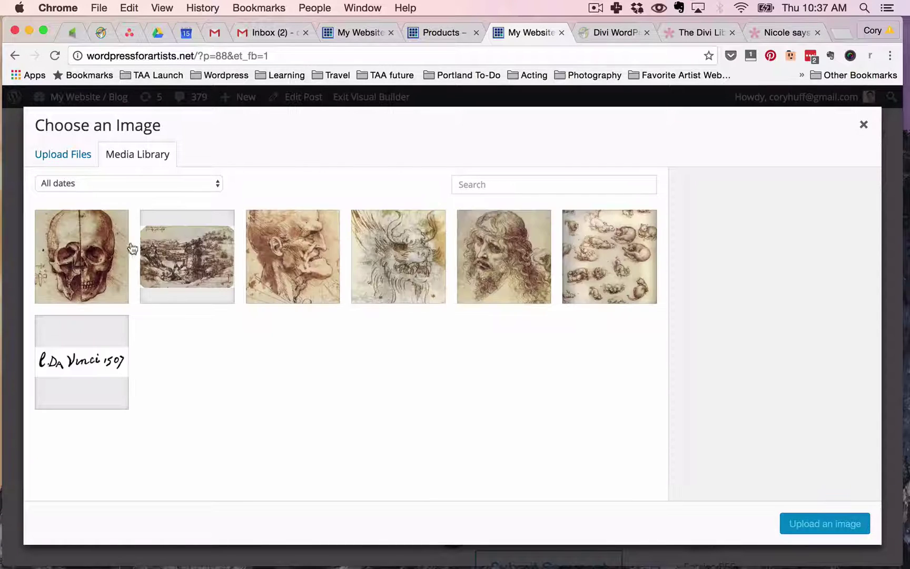
pyautogui.click(84, 270)
pyautogui.click(837, 533)
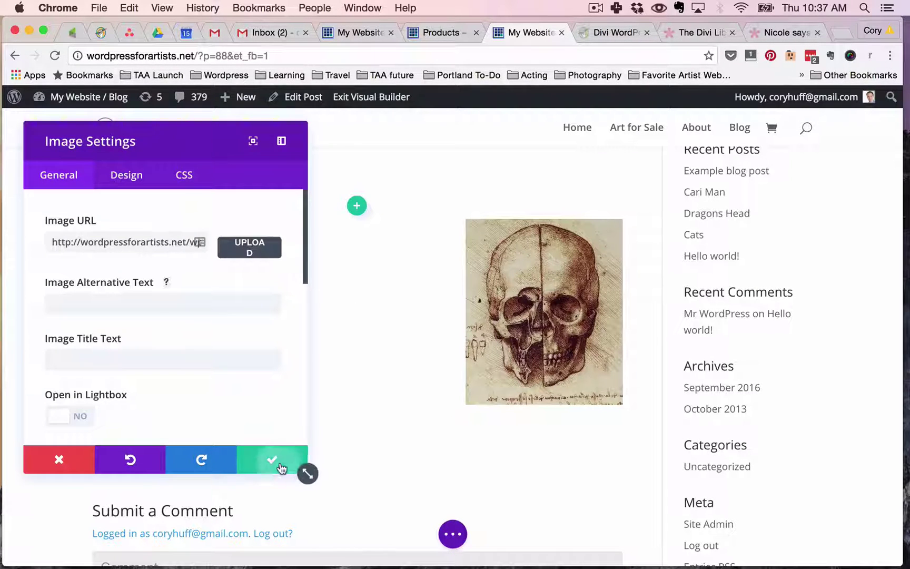
pyautogui.click(293, 456)
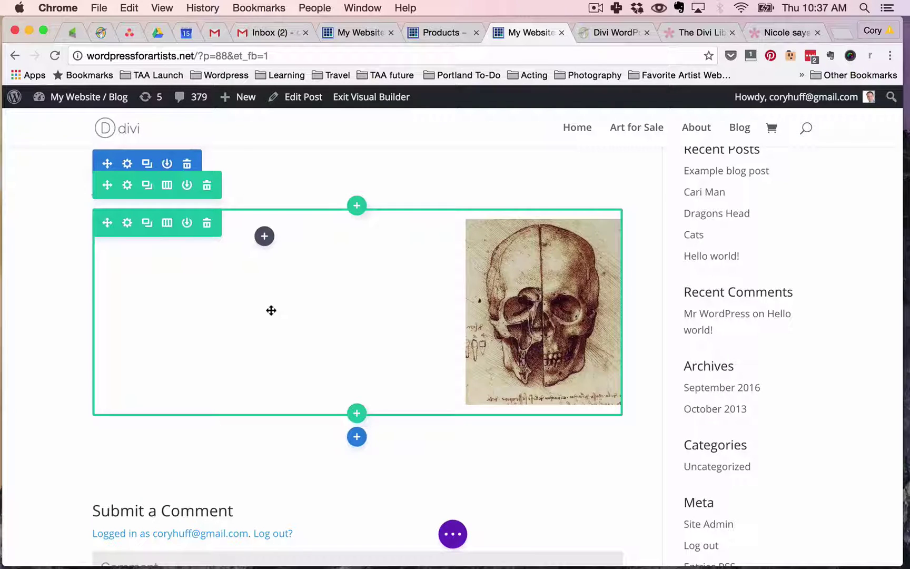
# Add a Text module to the left column beside the skull image
pyautogui.scroll(-5, 358, 336)
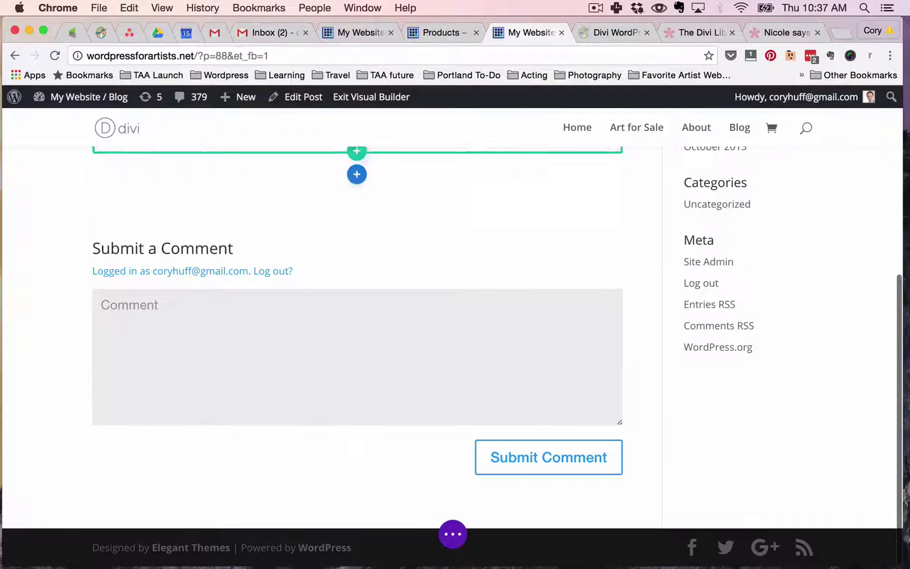
pyautogui.scroll(6, 248, 273)
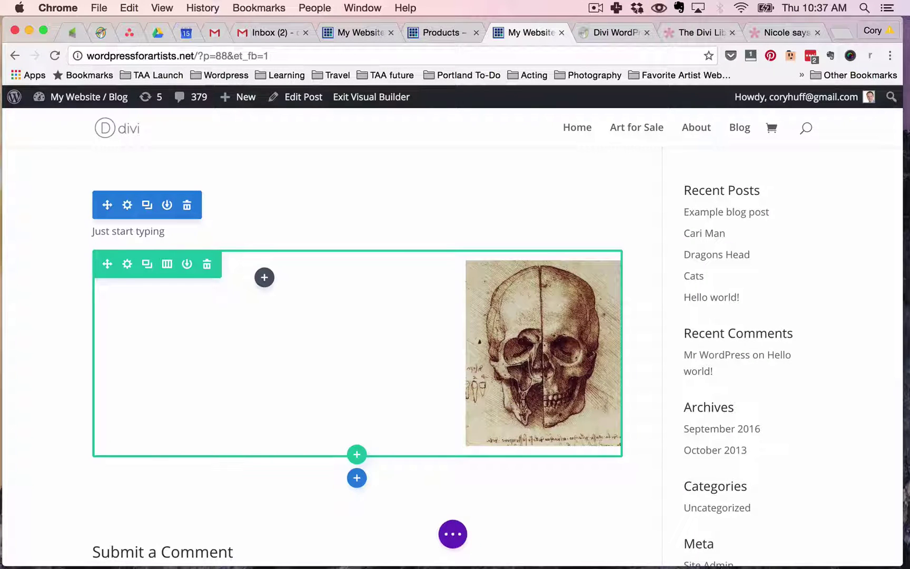
pyautogui.scroll(-5, 274, 260)
pyautogui.scroll(5, 273, 254)
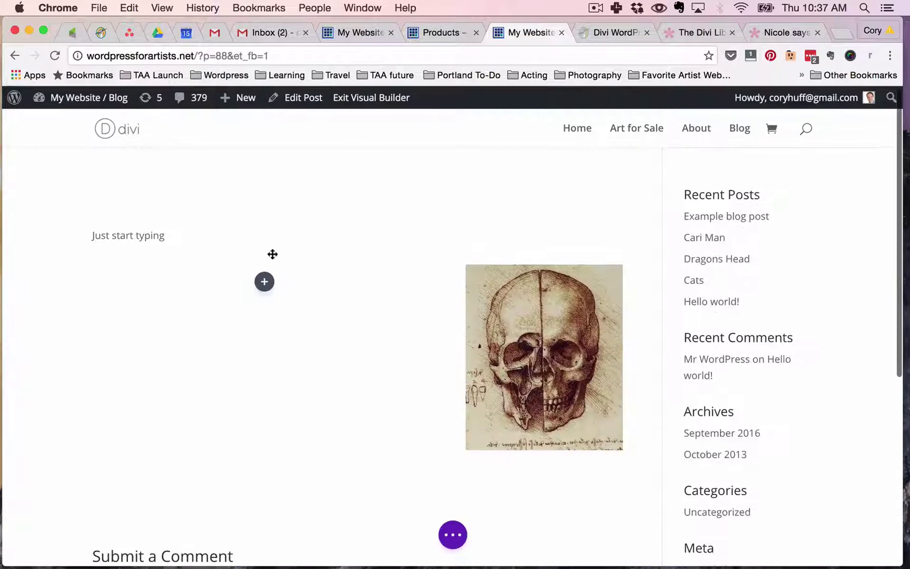
pyautogui.scroll(1, 272, 254)
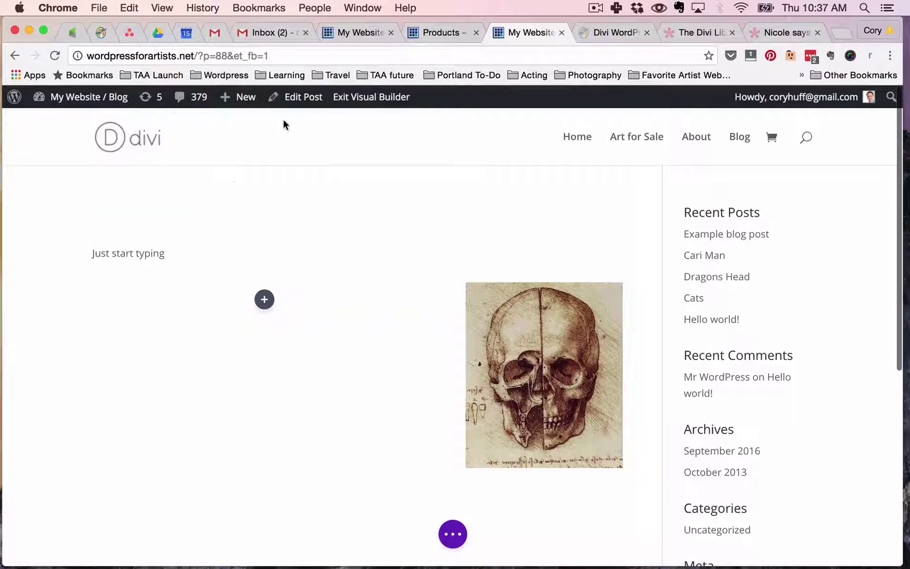
pyautogui.click(264, 300)
pyautogui.write('text')
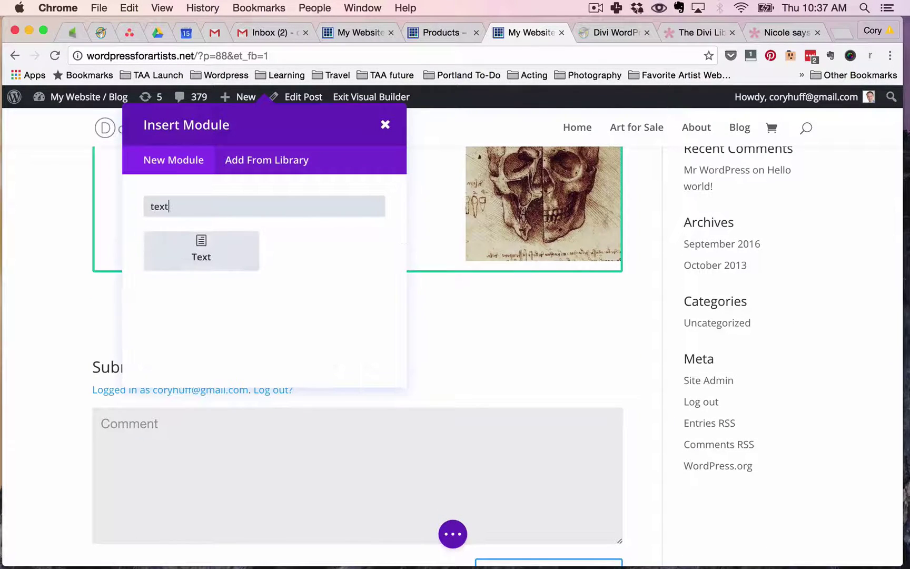
pyautogui.click(211, 254)
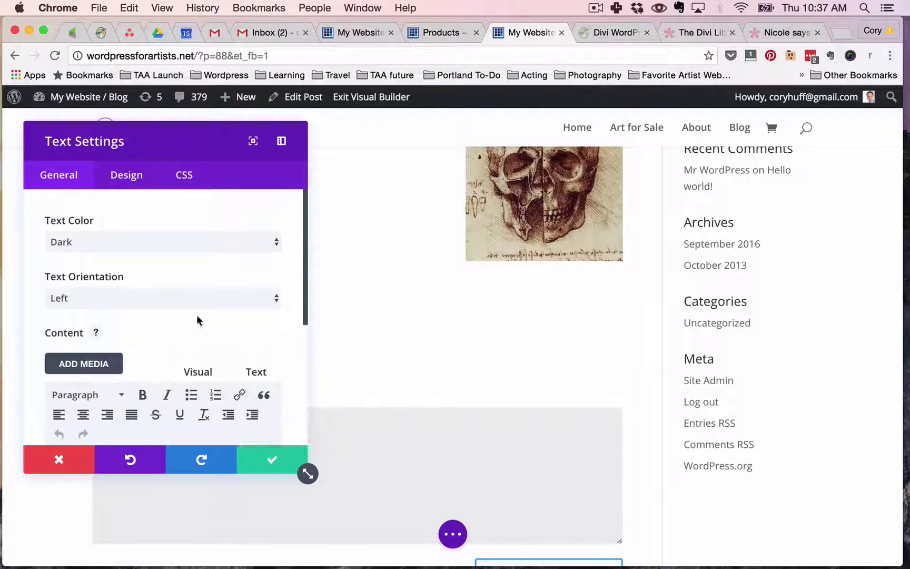
# Enter 'Just start typing' as the text content and save the module
pyautogui.scroll(-3, 197, 316)
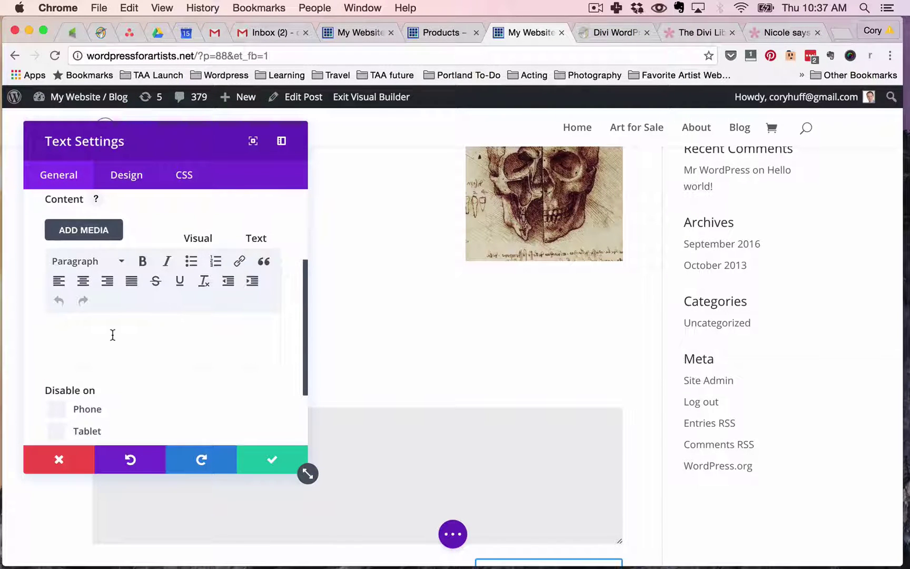
pyautogui.click(112, 335)
pyautogui.write('Just start typing')
pyautogui.click(266, 459)
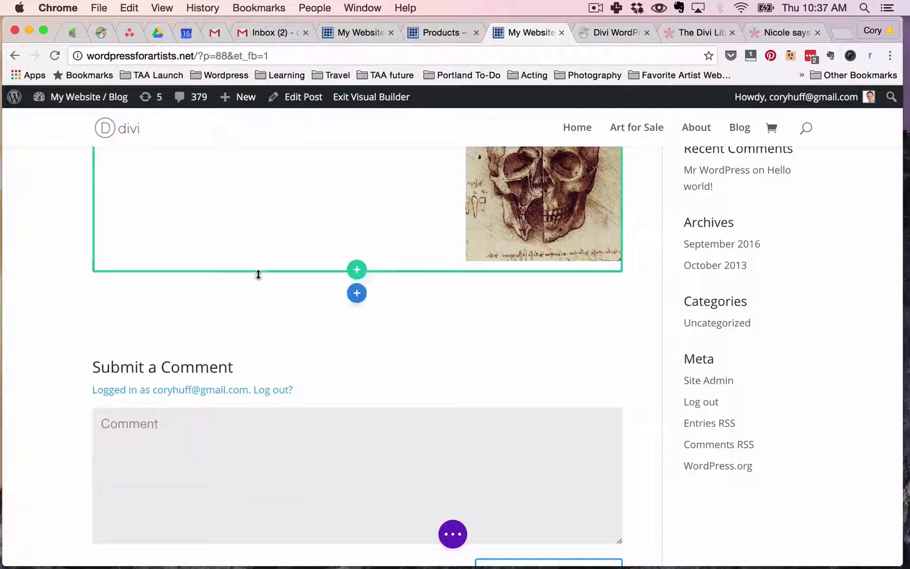
pyautogui.scroll(5, 257, 274)
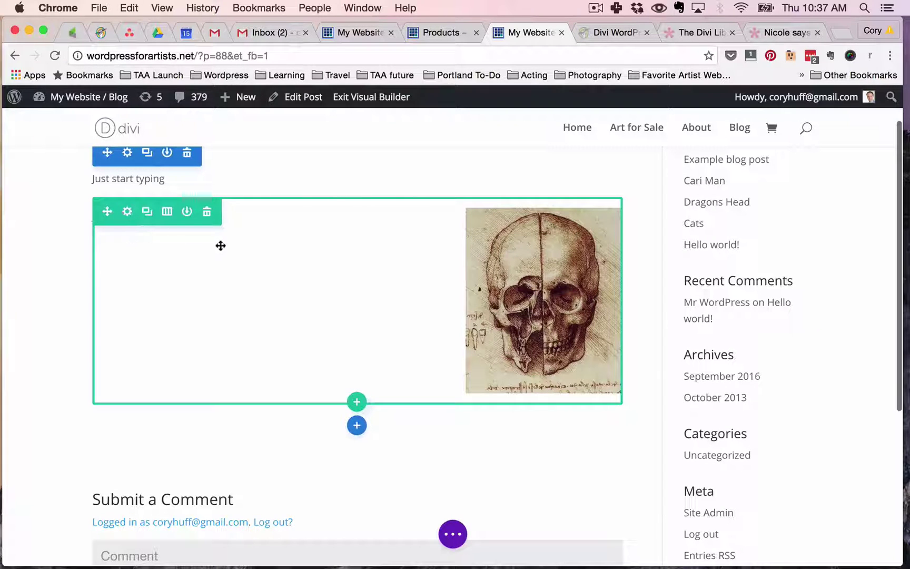
pyautogui.scroll(-5, 228, 226)
# Finish the image description, then add and select the line 'Give a particular line emphasis.'
pyautogui.scroll(2, 228, 225)
pyautogui.scroll(5, 228, 223)
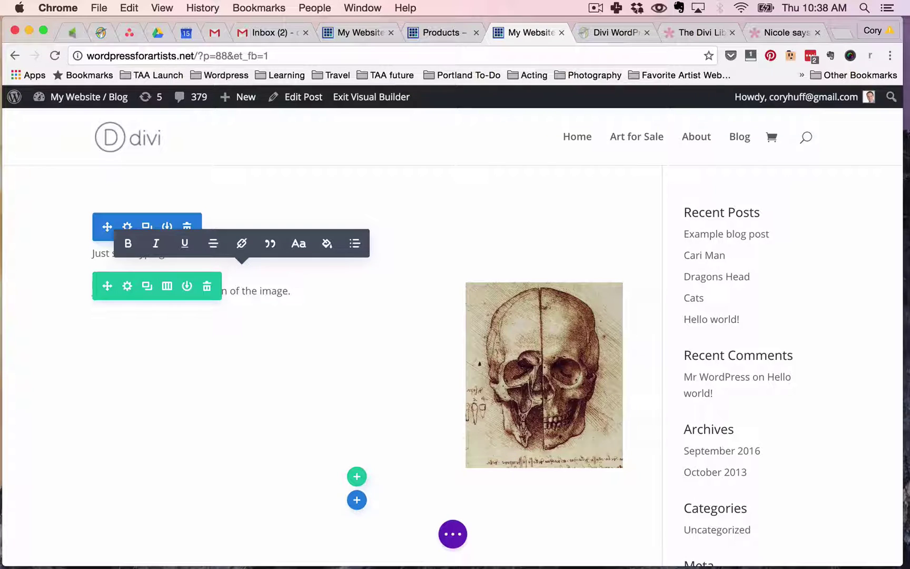
pyautogui.doubleClick(272, 292)
pyautogui.press('Right')
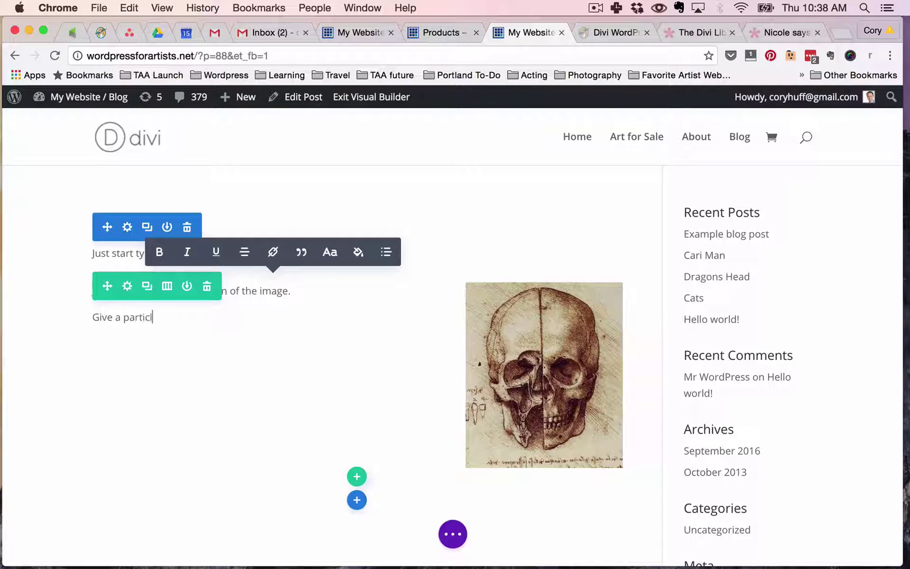
pyautogui.write('line emphasis')
pyautogui.tripleClick(235, 317)
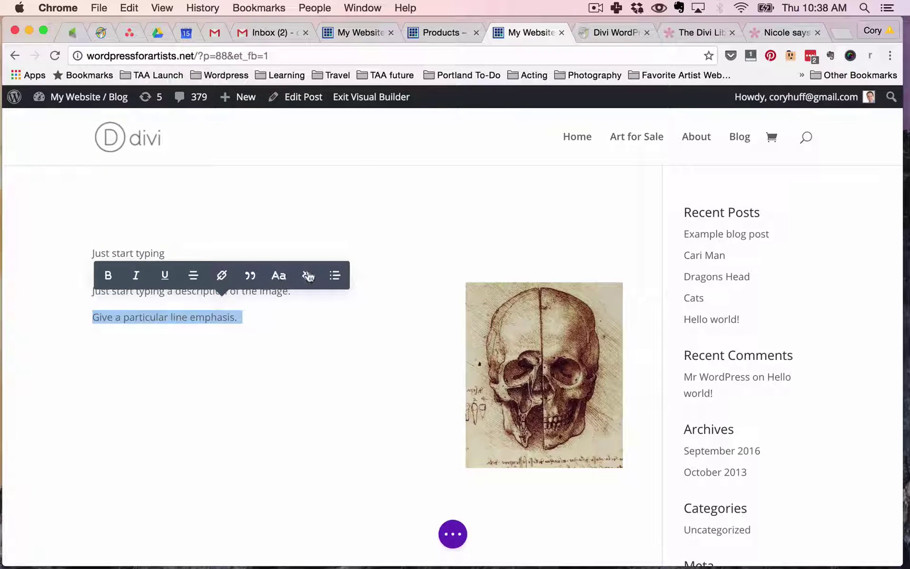
# Color the 'Give a particular line emphasis.' line purple (#8300e9) and enlarge its font size
pyautogui.click(279, 274)
pyautogui.click(255, 274)
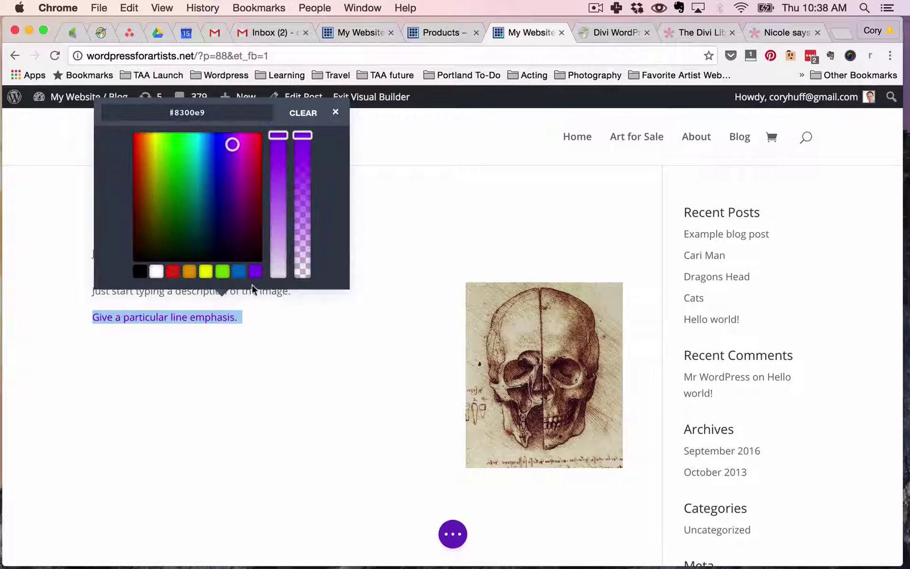
pyautogui.click(336, 114)
pyautogui.click(191, 274)
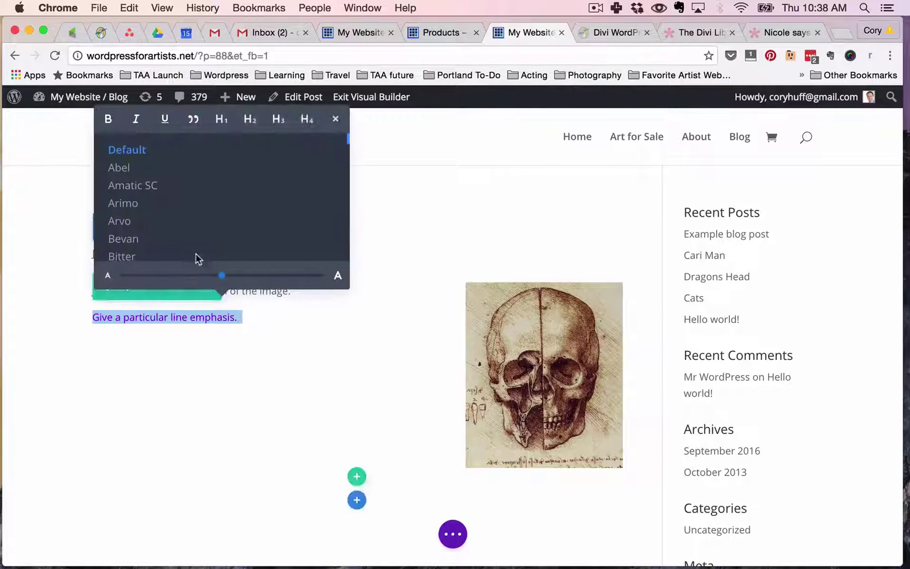
pyautogui.moveTo(224, 279); pyautogui.dragTo(263, 277)
pyautogui.click(294, 320)
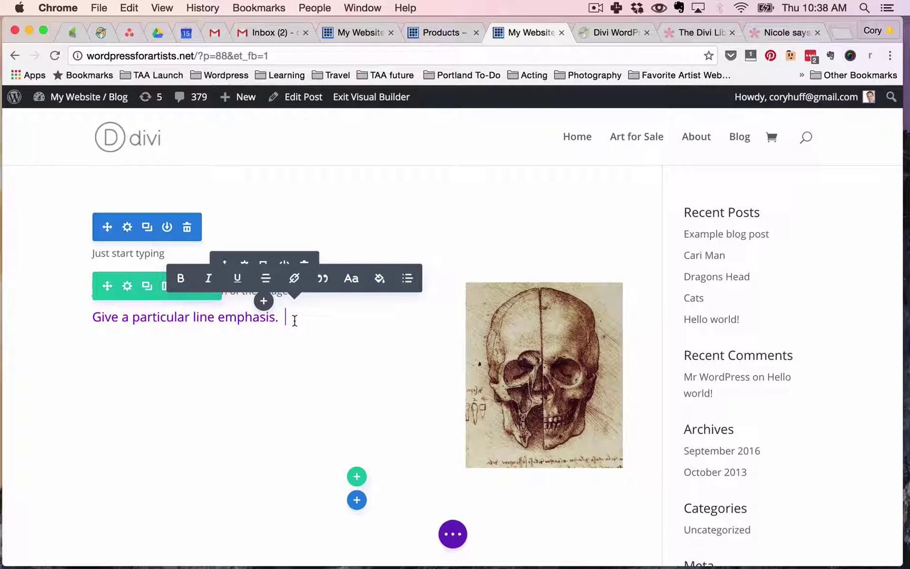
pyautogui.click(233, 319)
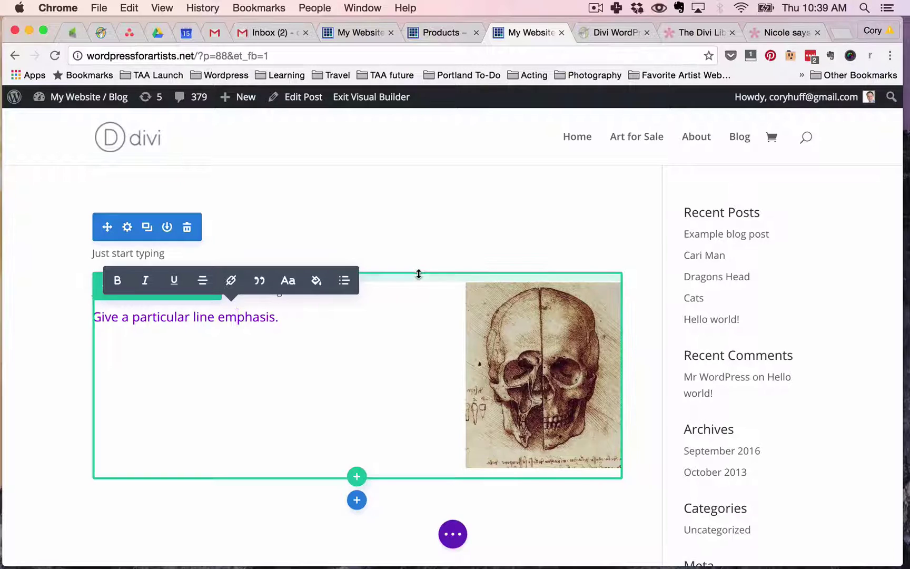
# From the shop page tab, open the WordPress admin Dashboard via the admin bar
pyautogui.click(440, 33)
pyautogui.moveTo(108, 100)
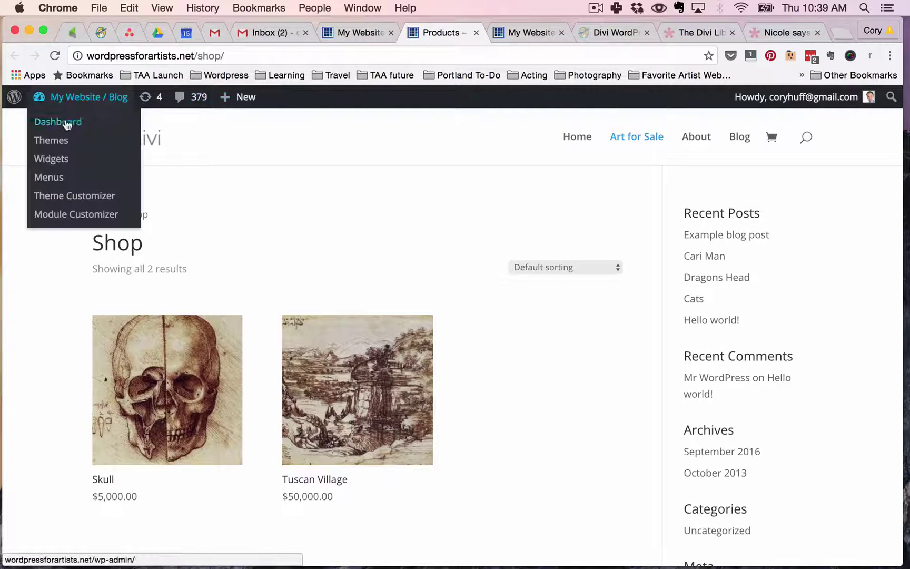
pyautogui.click(64, 125)
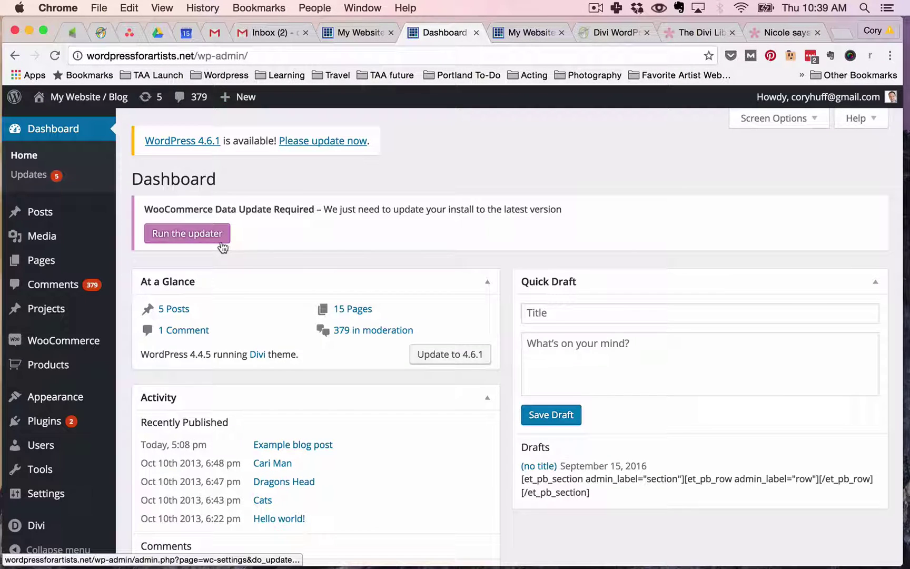
pyautogui.click(222, 246)
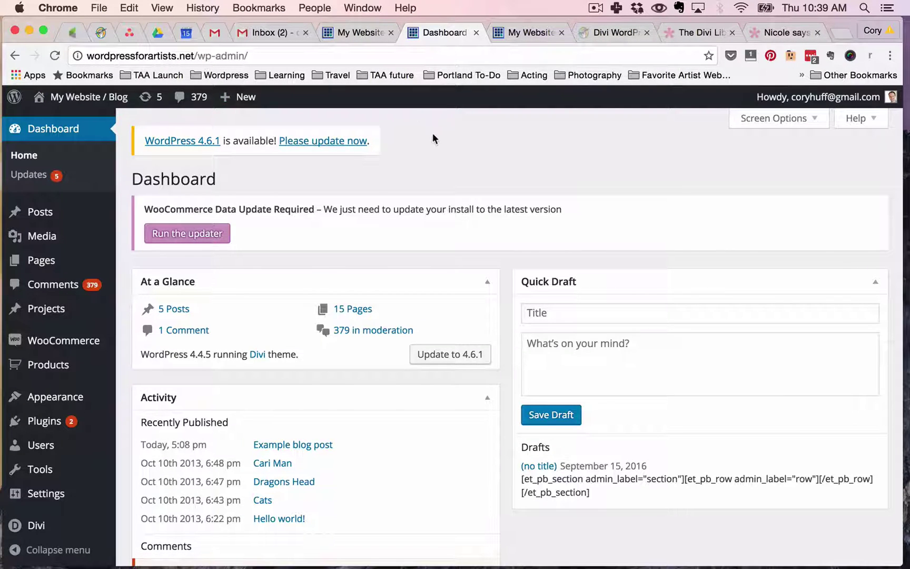
pyautogui.moveTo(81, 344)
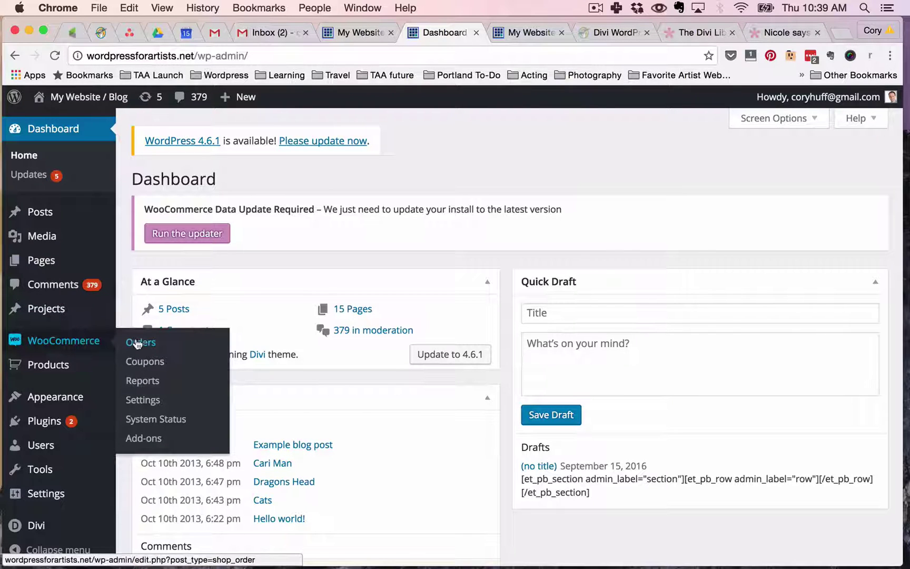
# Go back to the blog post showing the skull drawing and formatted text
pyautogui.click(526, 33)
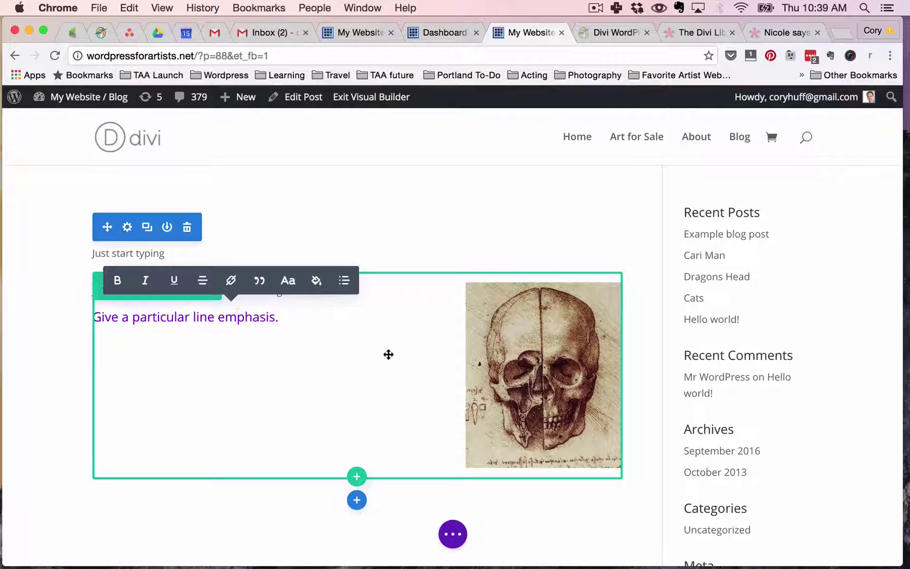
pyautogui.scroll(-5, 388, 354)
pyautogui.scroll(5, 388, 355)
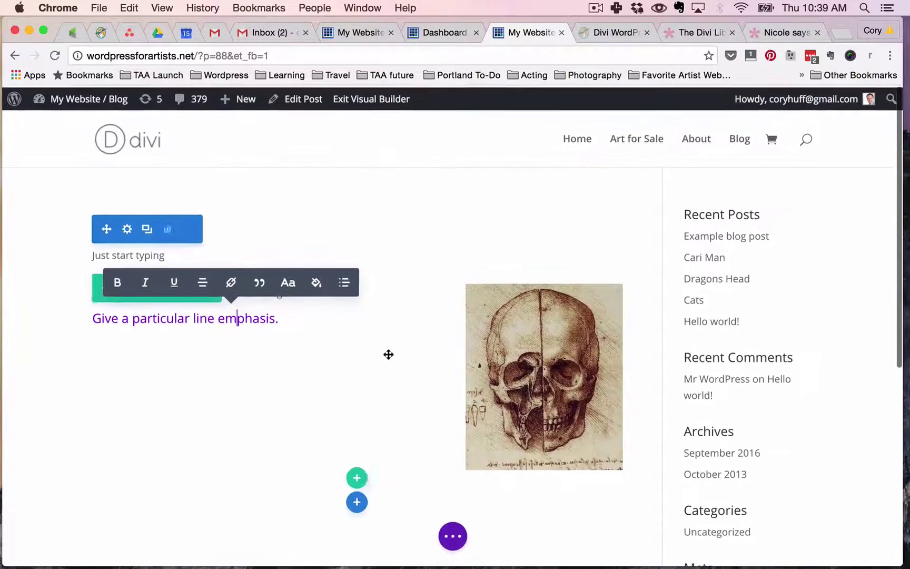
pyautogui.hotkey('ctrl', 'shift', 'Tab')
pyautogui.hotkey('ctrl', 'shift', 'Tab')
pyautogui.scroll(-3, 313, 331)
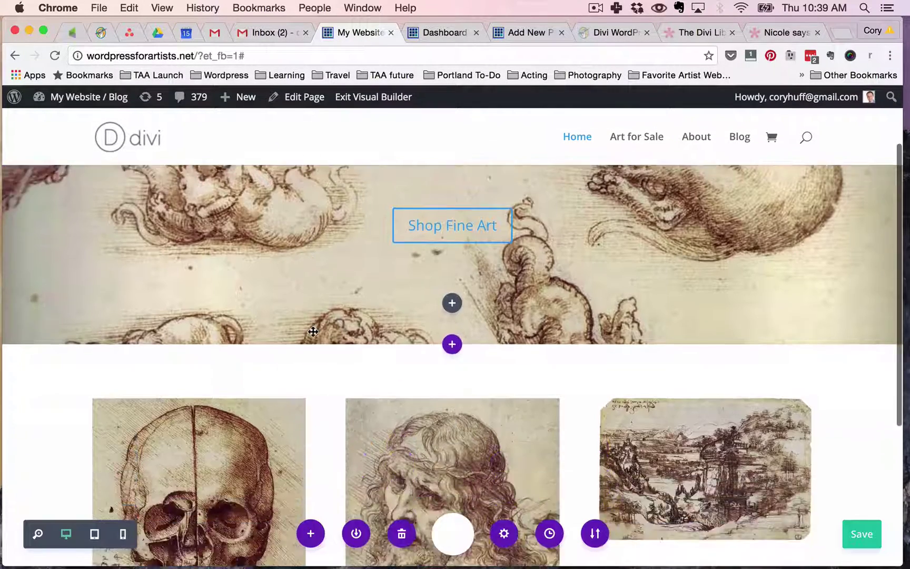
pyautogui.scroll(-5, 312, 331)
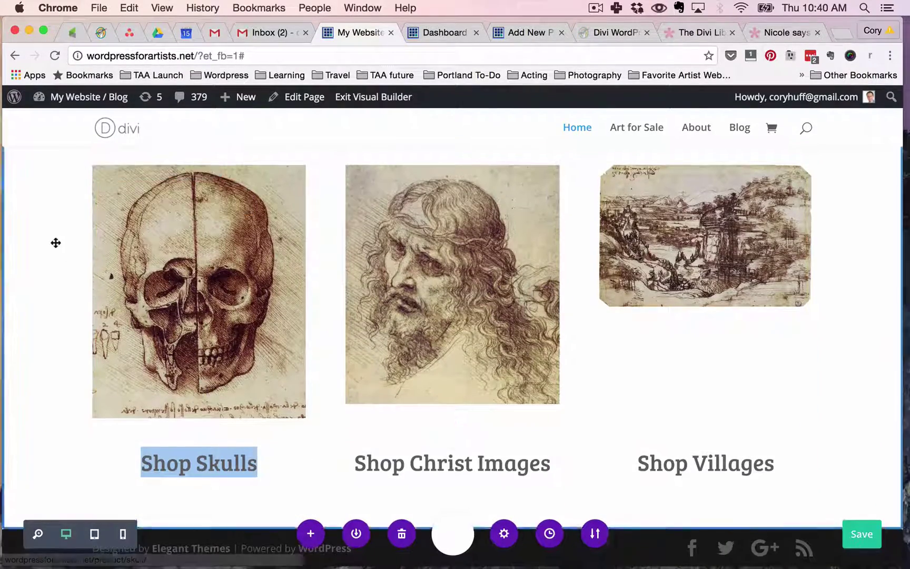
pyautogui.scroll(5, 55, 241)
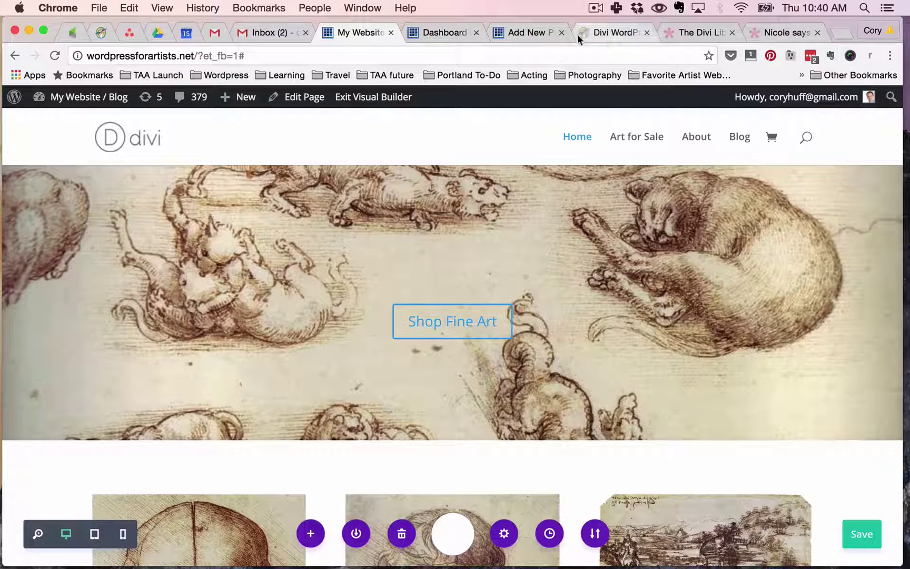
# Switch to and reload the suspended Divi Library documentation page
pyautogui.click(692, 34)
pyautogui.click(193, 250)
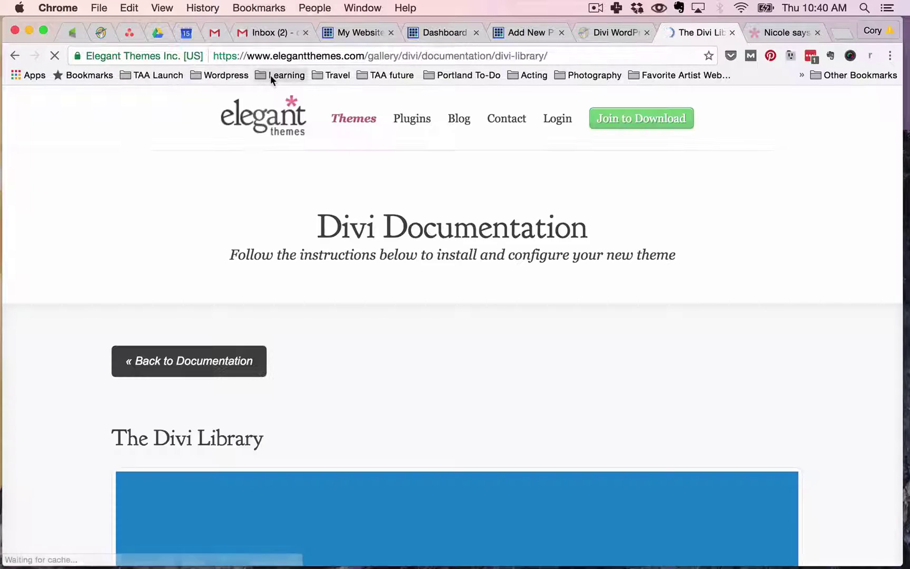
pyautogui.scroll(-10, 105, 263)
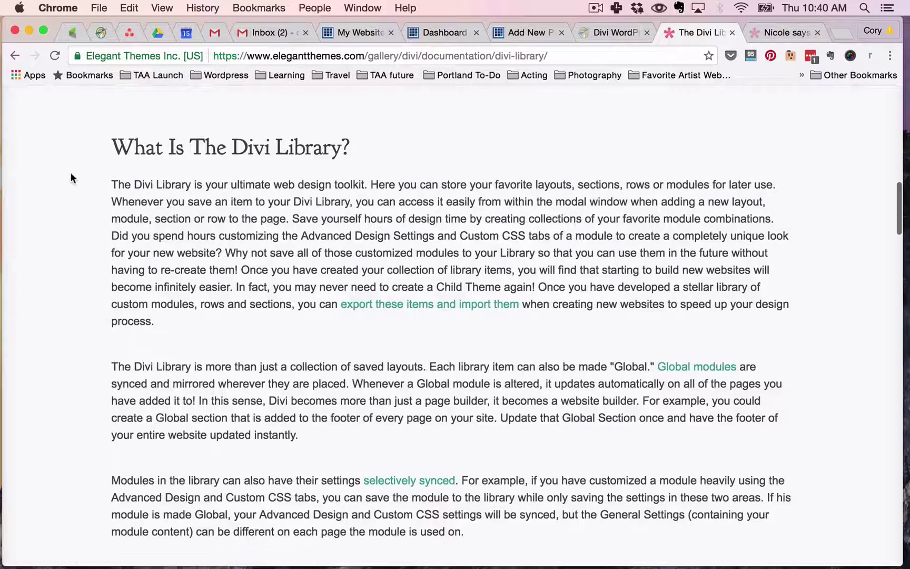
pyautogui.scroll(10, 71, 210)
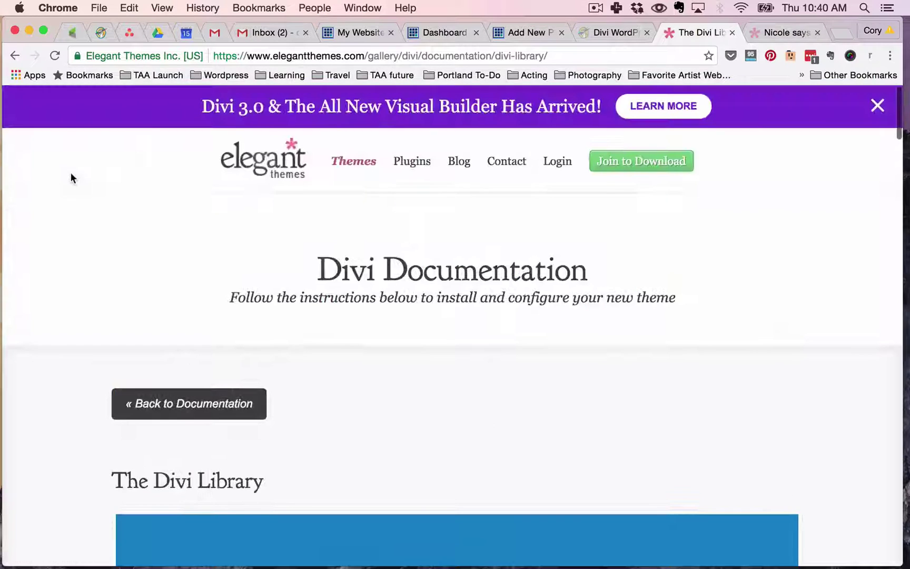
# Go to the main Divi documentation index and browse its Basics, Modules and Additional Features topics
pyautogui.click(142, 407)
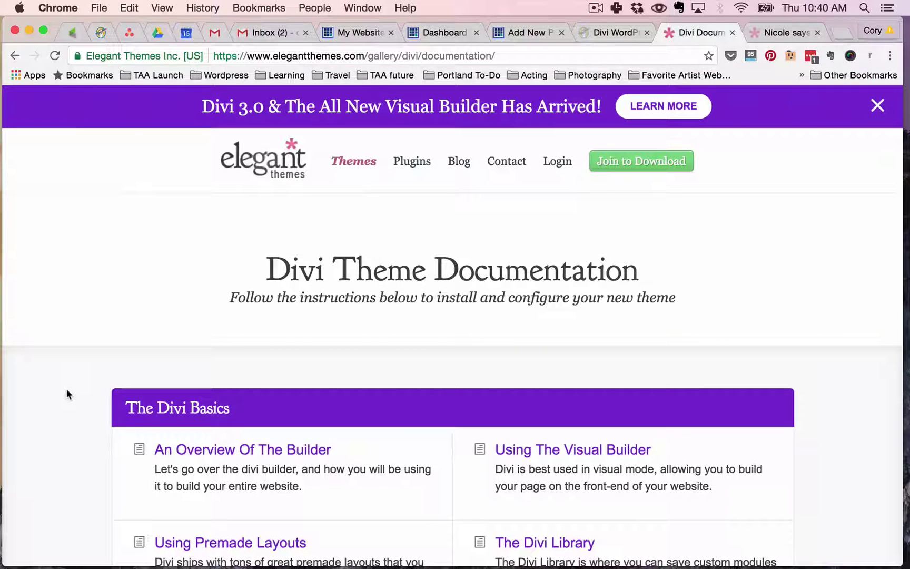
pyautogui.scroll(-1, 67, 391)
pyautogui.scroll(-8, 67, 390)
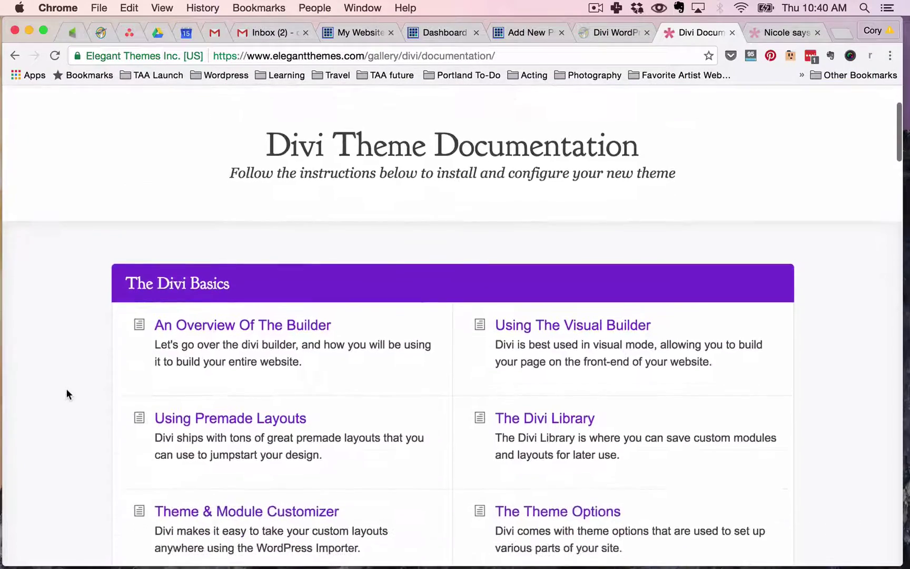
pyautogui.scroll(-15, 66, 393)
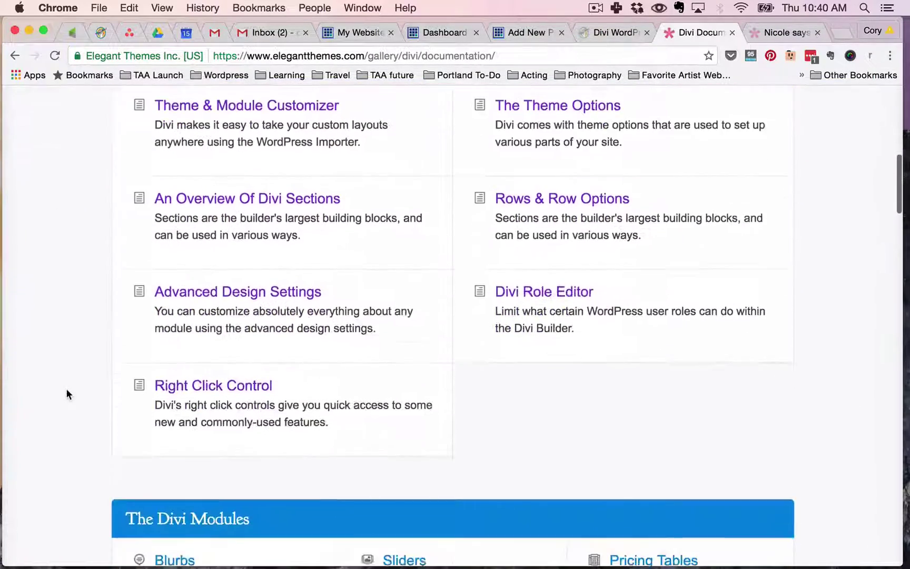
pyautogui.scroll(-2, 66, 394)
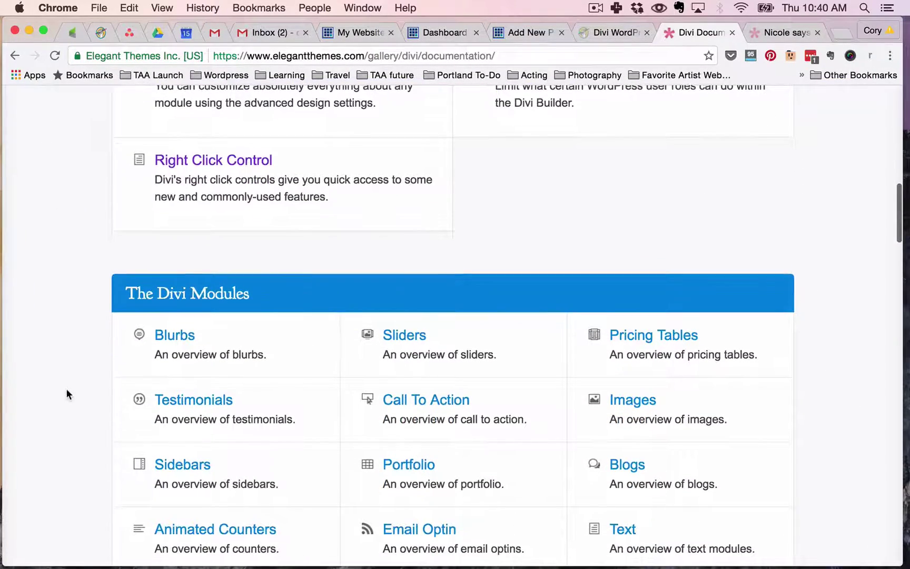
pyautogui.scroll(-11, 67, 394)
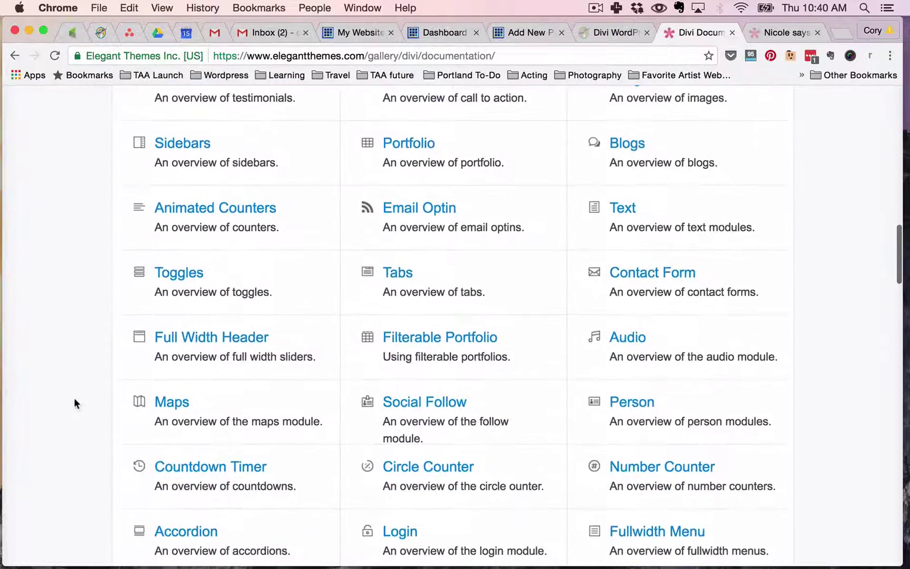
pyautogui.scroll(-7, 75, 398)
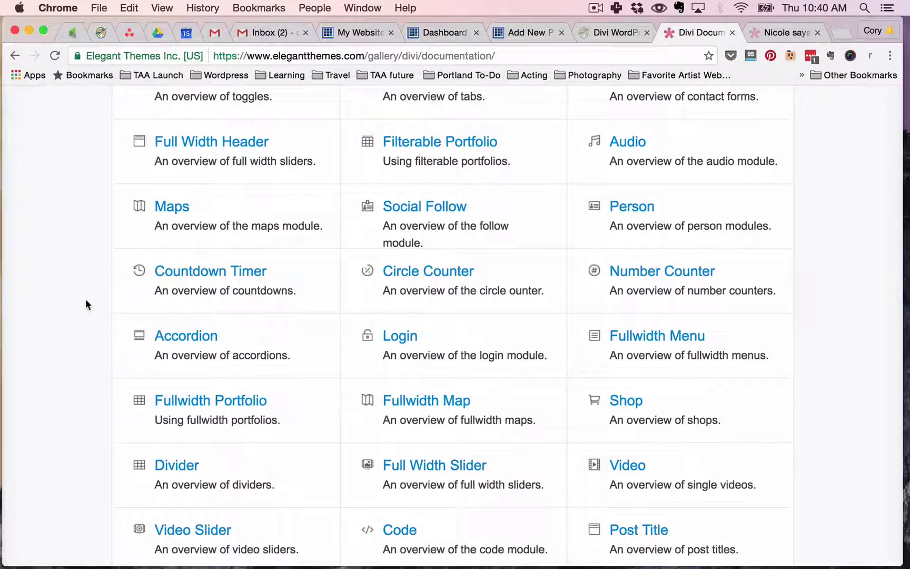
pyautogui.scroll(-3, 87, 304)
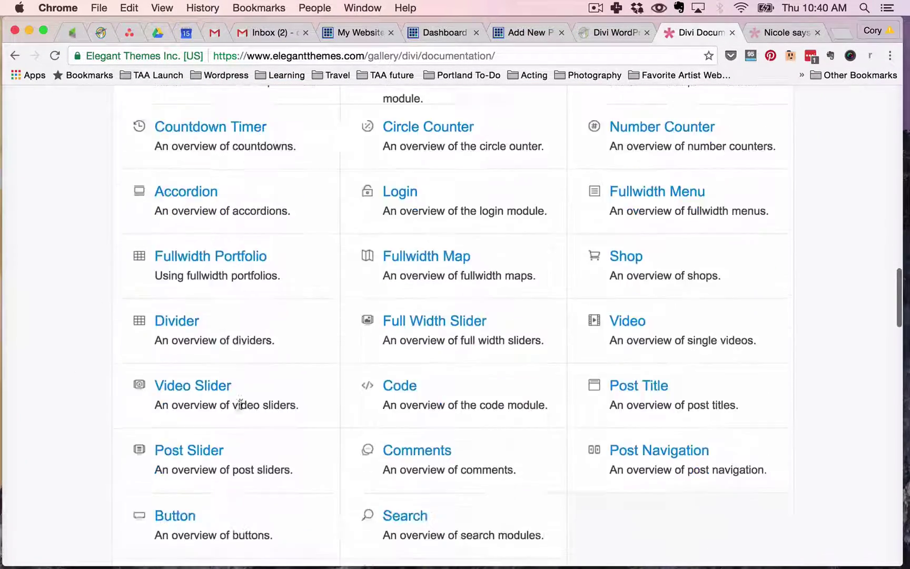
pyautogui.scroll(-5, 241, 404)
pyautogui.scroll(-10, 42, 356)
pyautogui.scroll(-6, 43, 355)
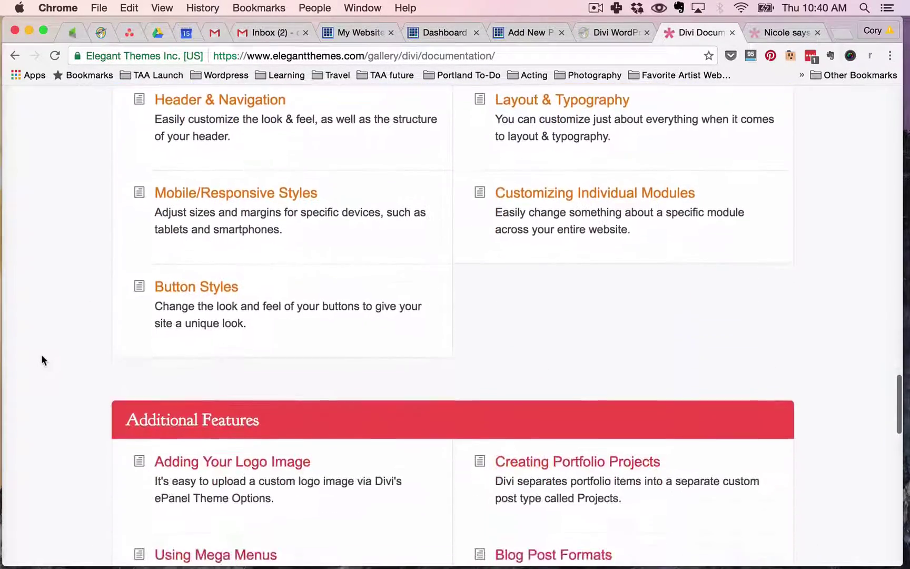
pyautogui.scroll(-2, 43, 360)
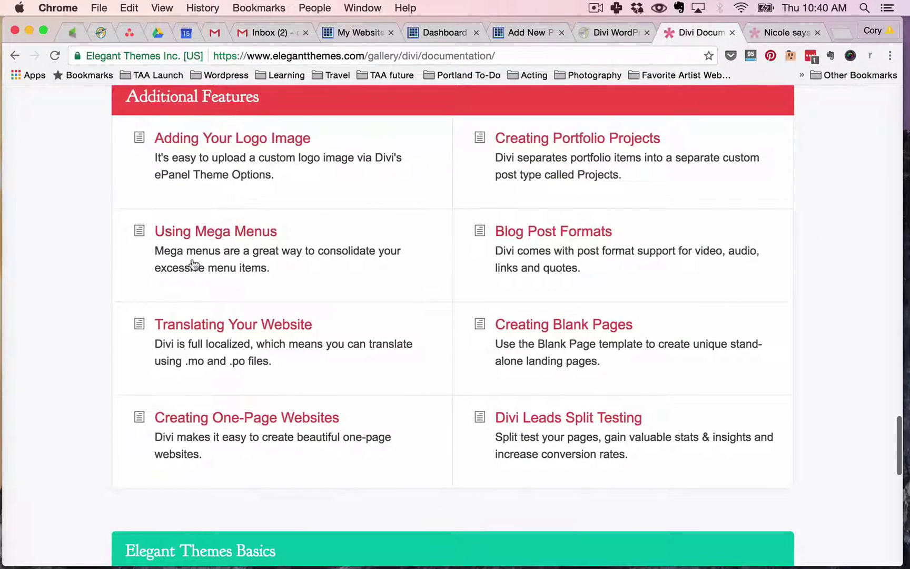
pyautogui.scroll(-5, 101, 209)
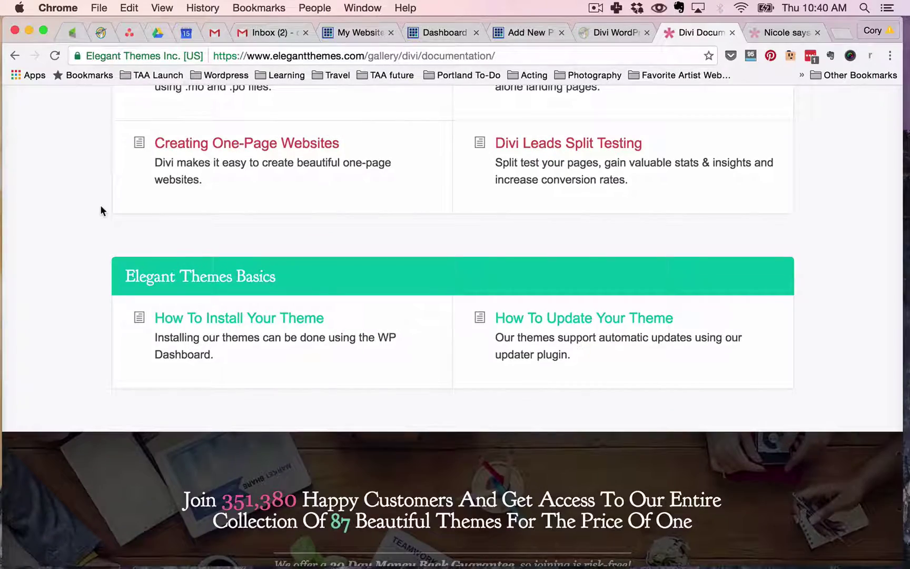
pyautogui.scroll(20, 102, 210)
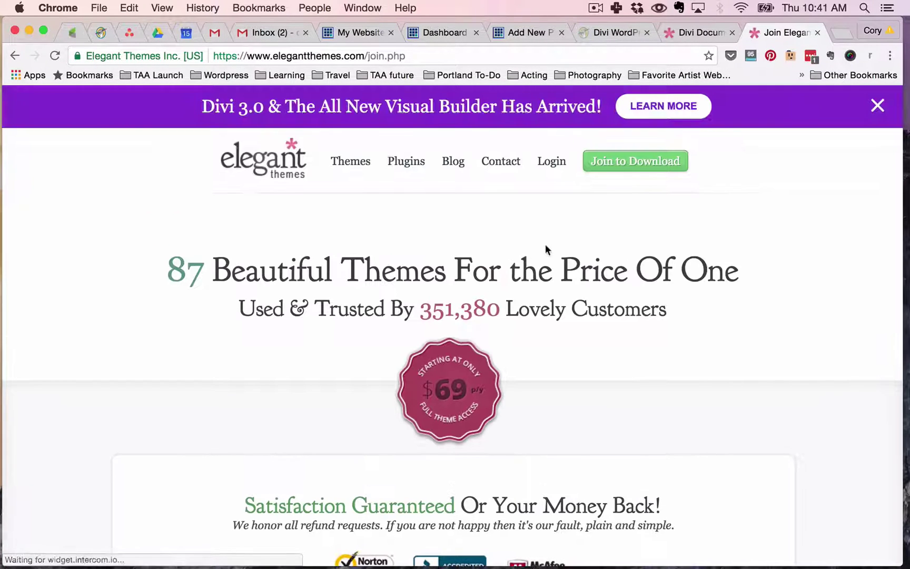
# Scroll through the Personal, Developer and Lifetime Access pricing plans on the join page
pyautogui.scroll(-5, 527, 300)
pyautogui.scroll(-5, 410, 279)
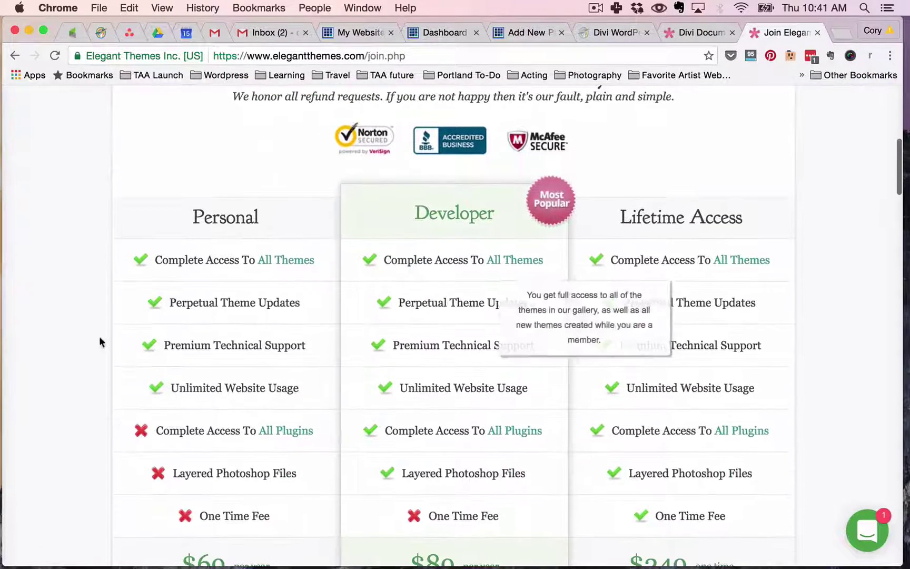
pyautogui.scroll(-2, 68, 339)
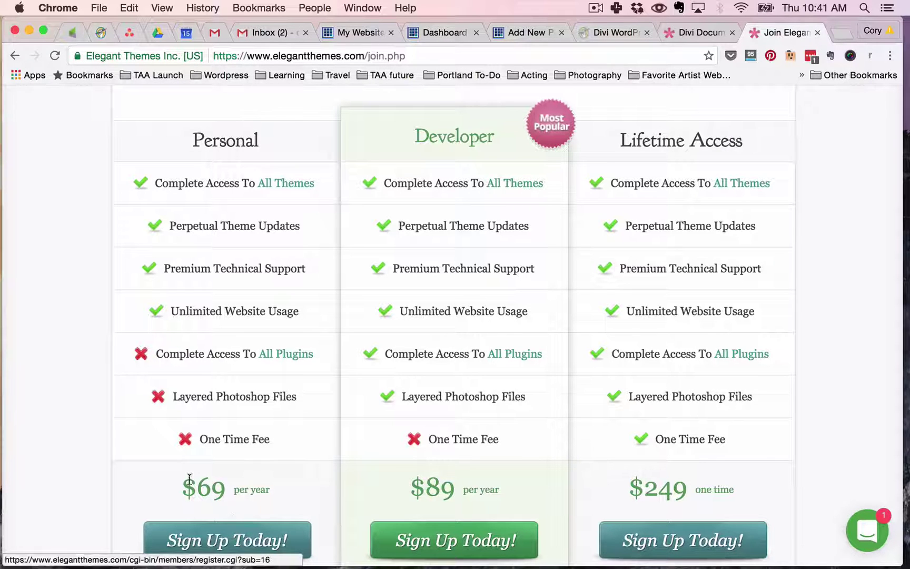
pyautogui.moveTo(205, 220)
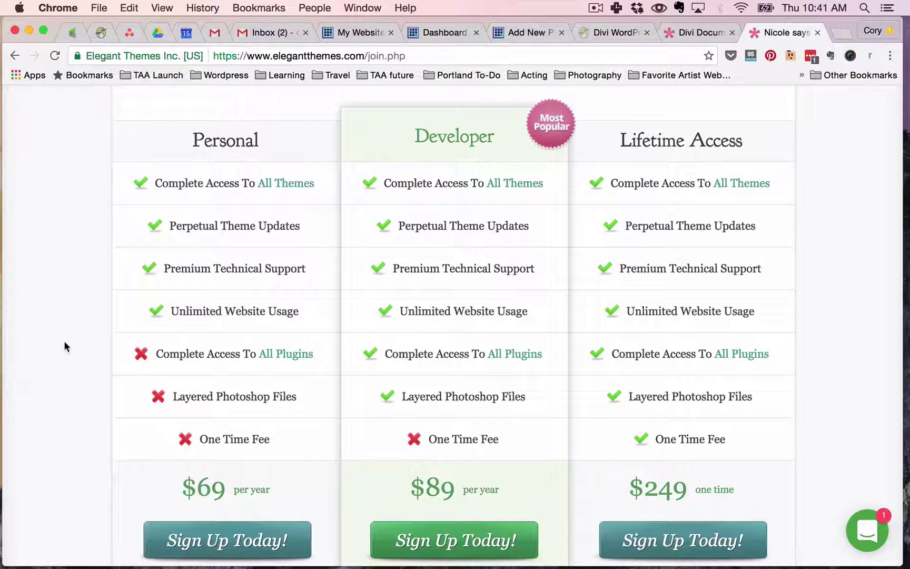
pyautogui.scroll(-2, 64, 342)
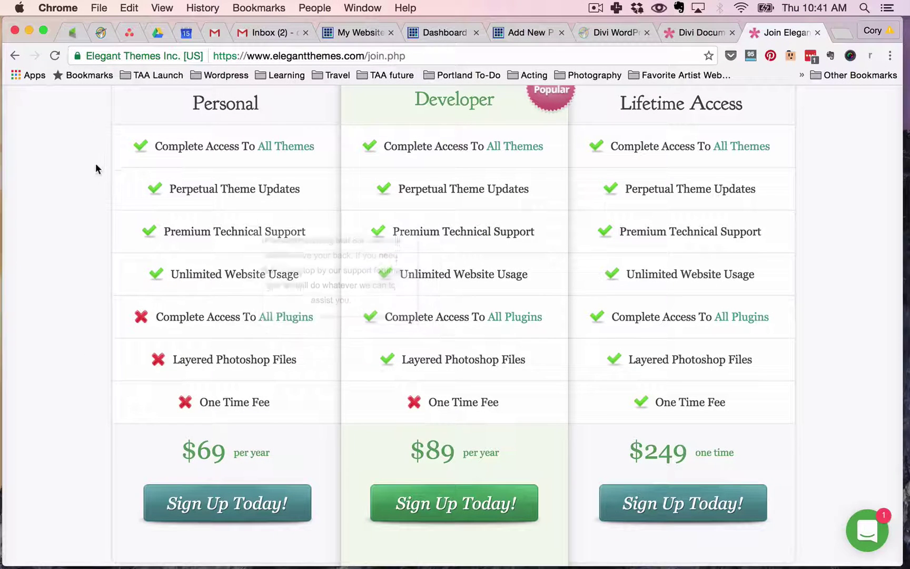
pyautogui.scroll(1, 97, 152)
pyautogui.scroll(2, 97, 152)
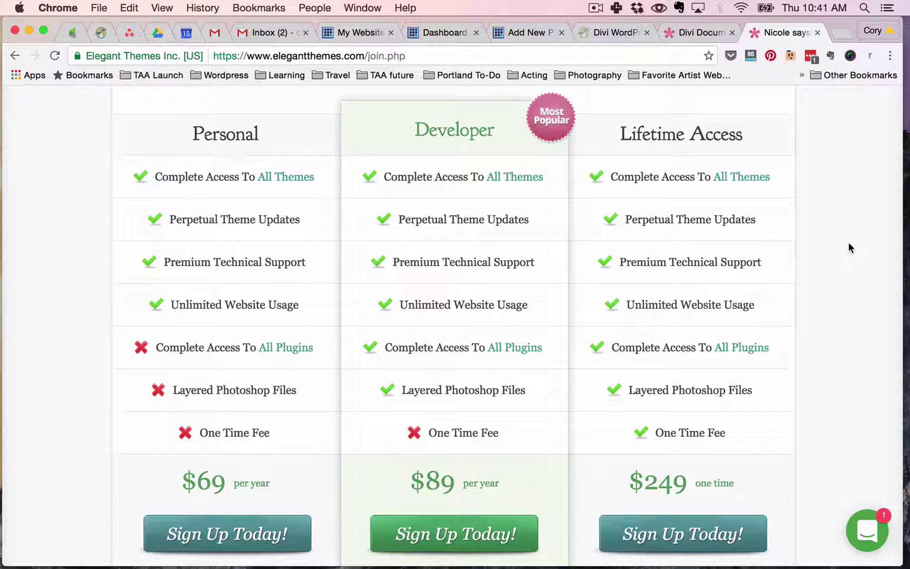
pyautogui.scroll(6, 825, 224)
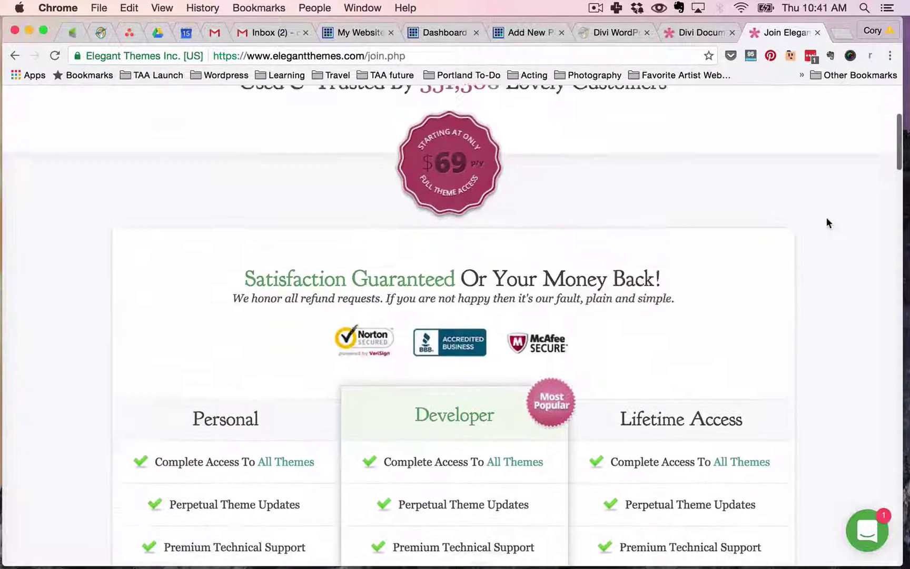
pyautogui.scroll(4, 826, 220)
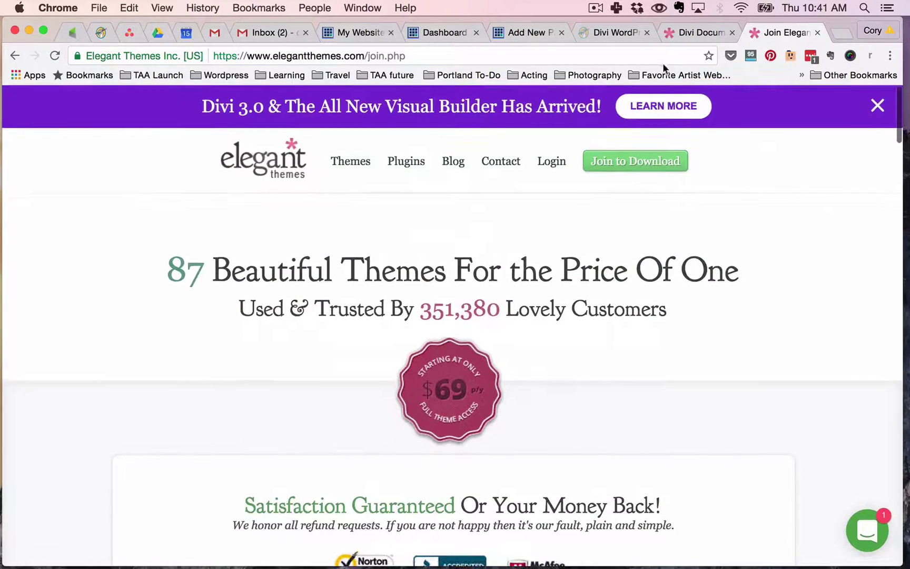
# Return to the My Website tab with the cats hero homepage in Divi
pyautogui.click(358, 36)
pyautogui.scroll(-2, 144, 336)
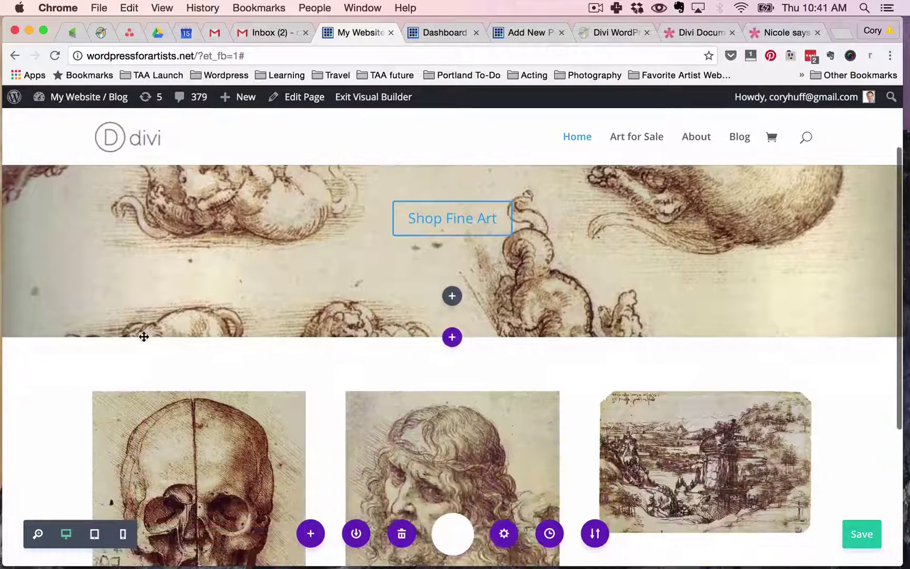
pyautogui.scroll(-3, 144, 336)
pyautogui.scroll(5, 144, 336)
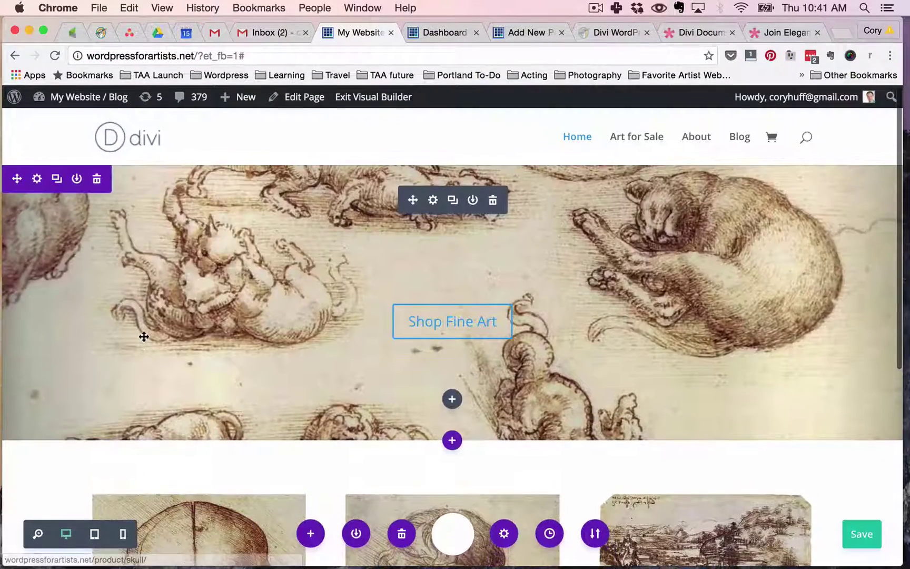